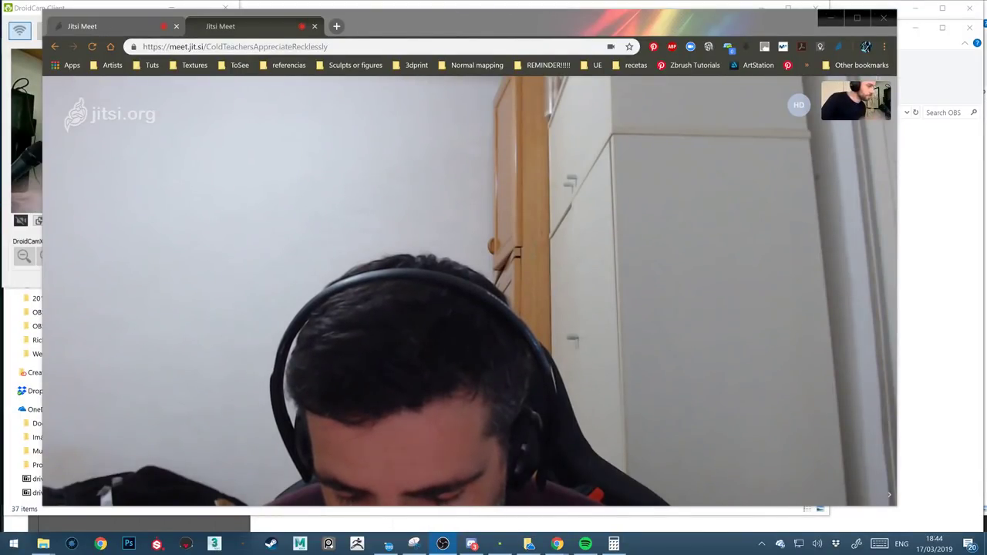
Bring File Explorer forward and select the Backup (Y:) drive
{"action": "mouse_move", "coordinate": [592, 327]}
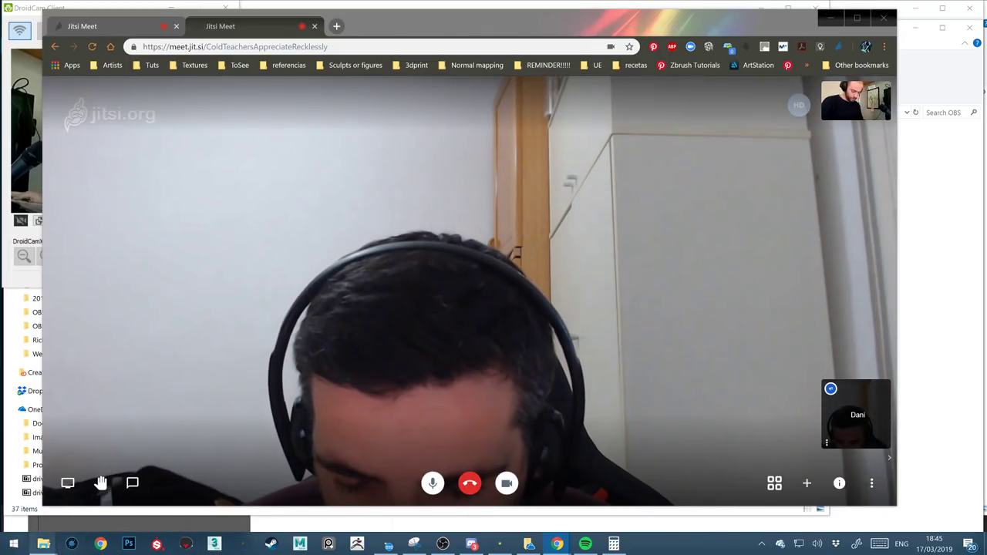
{"action": "mouse_move", "coordinate": [43, 544]}
{"action": "left_click", "coordinate": [369, 494]}
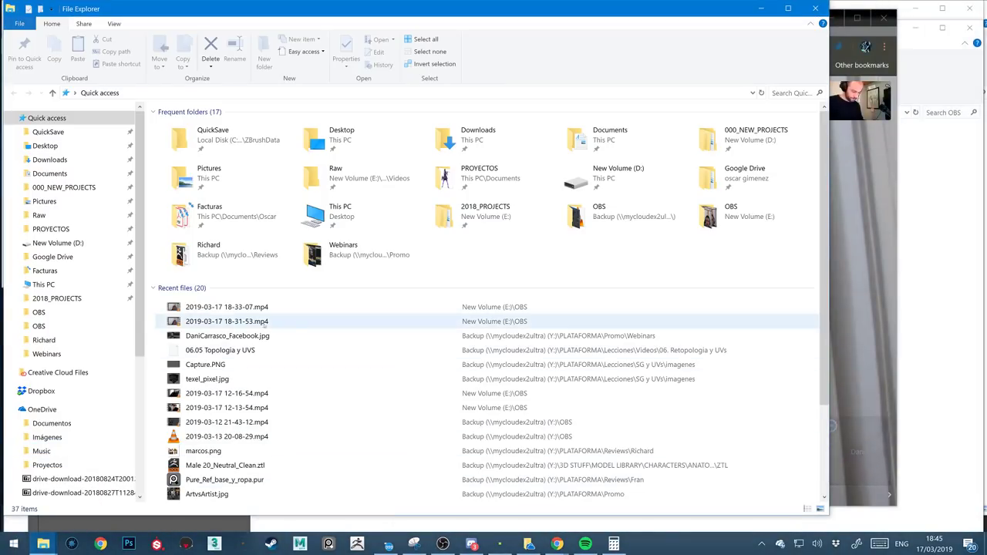
{"action": "scroll", "coordinate": [463, 308], "scroll_direction": "down", "scroll_amount": 3}
{"action": "scroll", "coordinate": [113, 402], "scroll_direction": "down", "scroll_amount": 2}
{"action": "scroll", "coordinate": [112, 401], "scroll_direction": "down", "scroll_amount": 4}
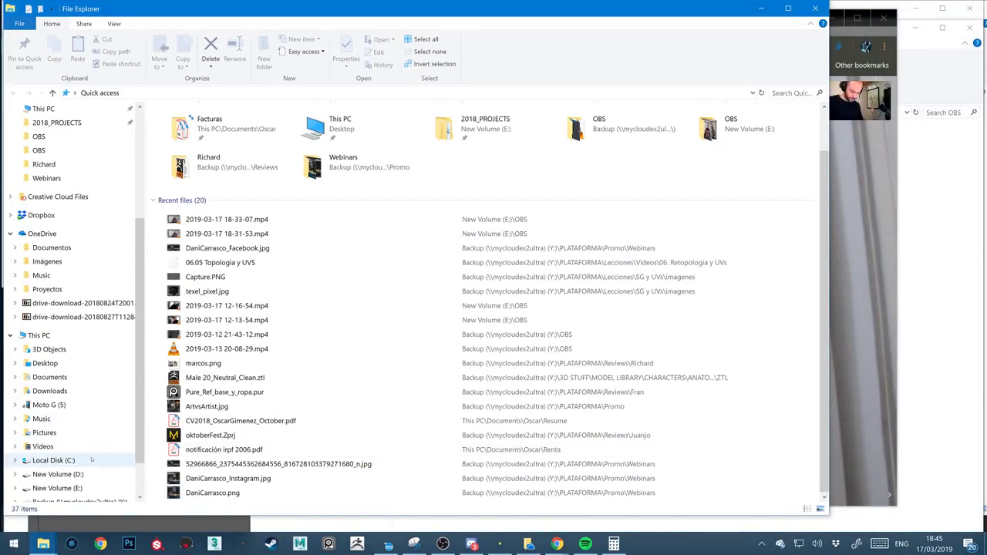
{"action": "left_click", "coordinate": [93, 447]}
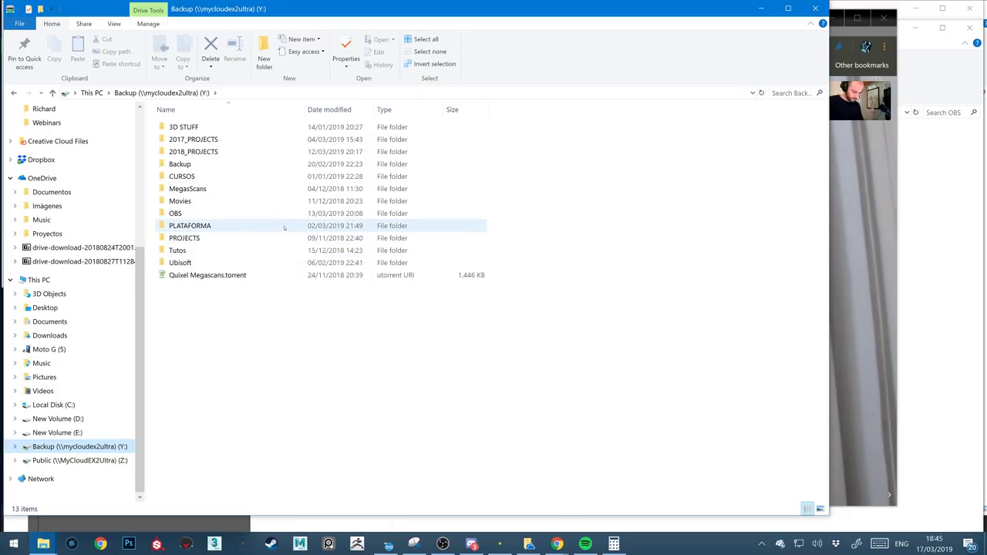
Open the Facebook webinar poster from PLATAFORMA > Promo > Webinars in XnView
{"action": "mouse_move", "coordinate": [284, 227]}
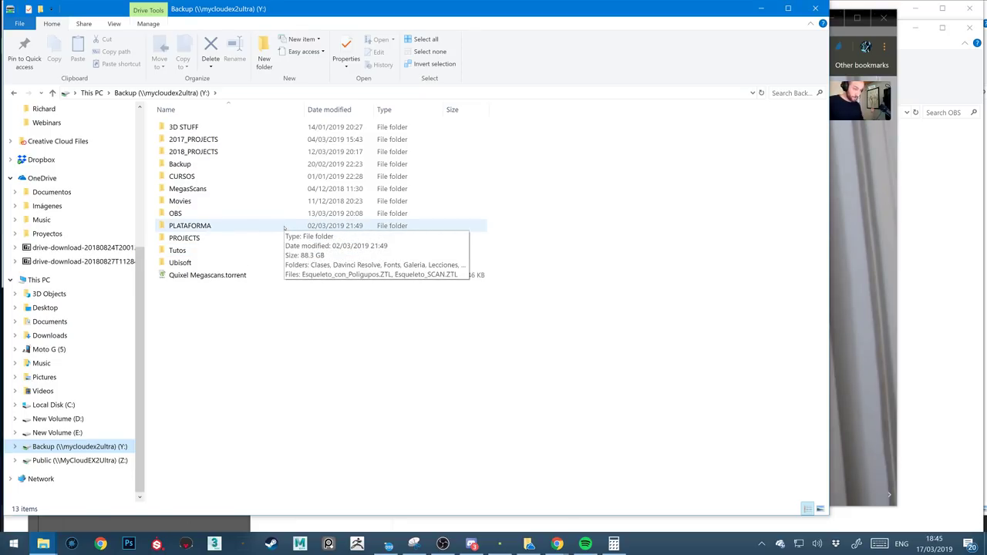
{"action": "double_click", "coordinate": [274, 225]}
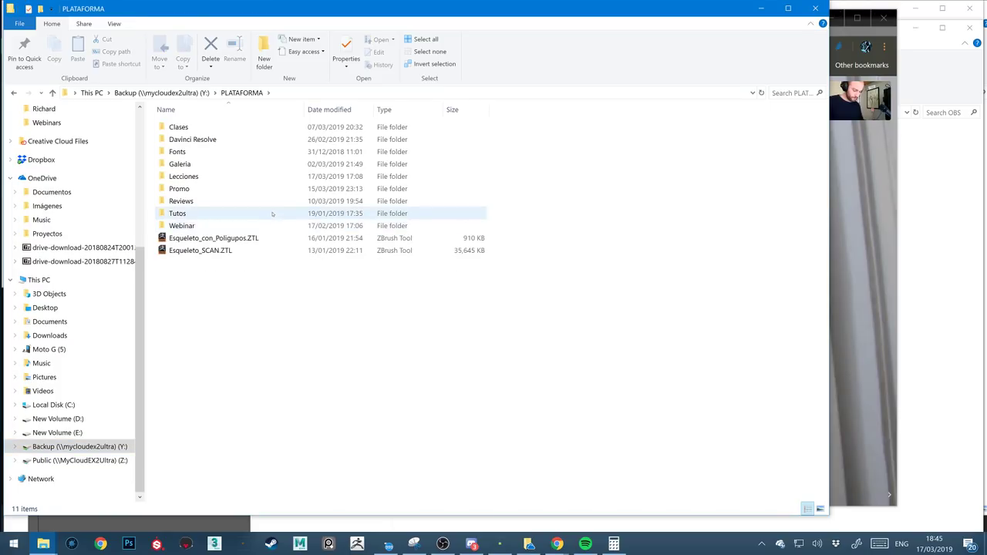
{"action": "double_click", "coordinate": [257, 225]}
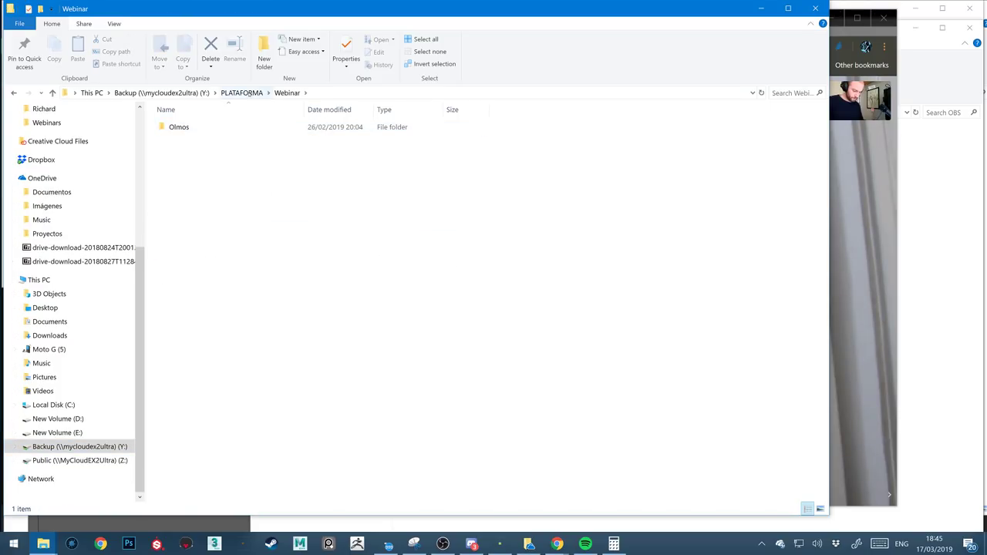
{"action": "left_click", "coordinate": [242, 92]}
{"action": "double_click", "coordinate": [217, 188]}
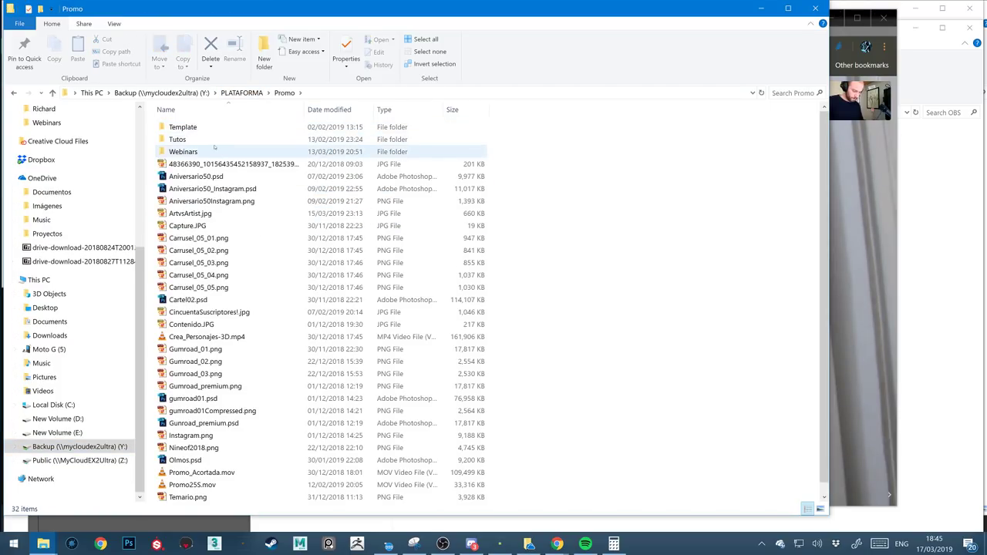
{"action": "double_click", "coordinate": [228, 150]}
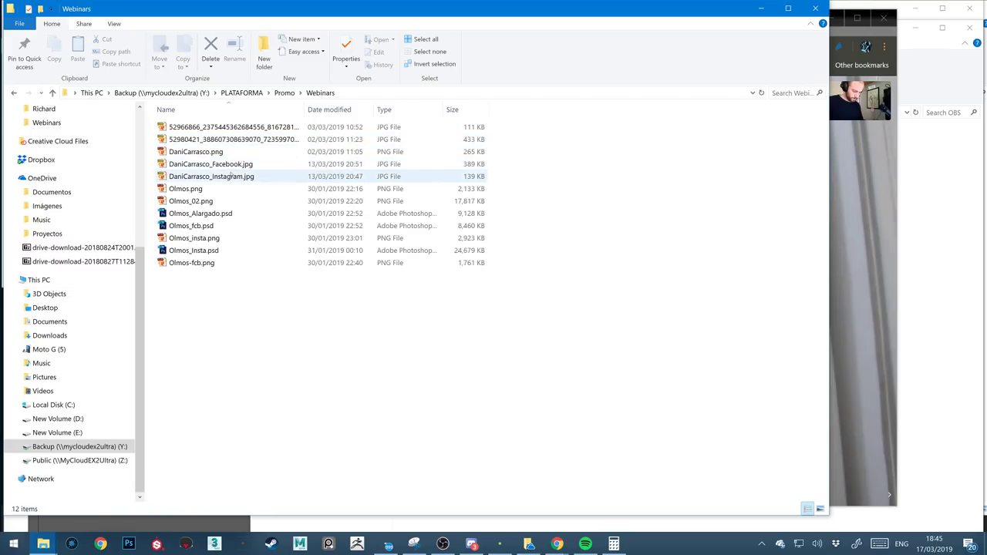
{"action": "left_click", "coordinate": [243, 164]}
{"action": "double_click", "coordinate": [243, 164]}
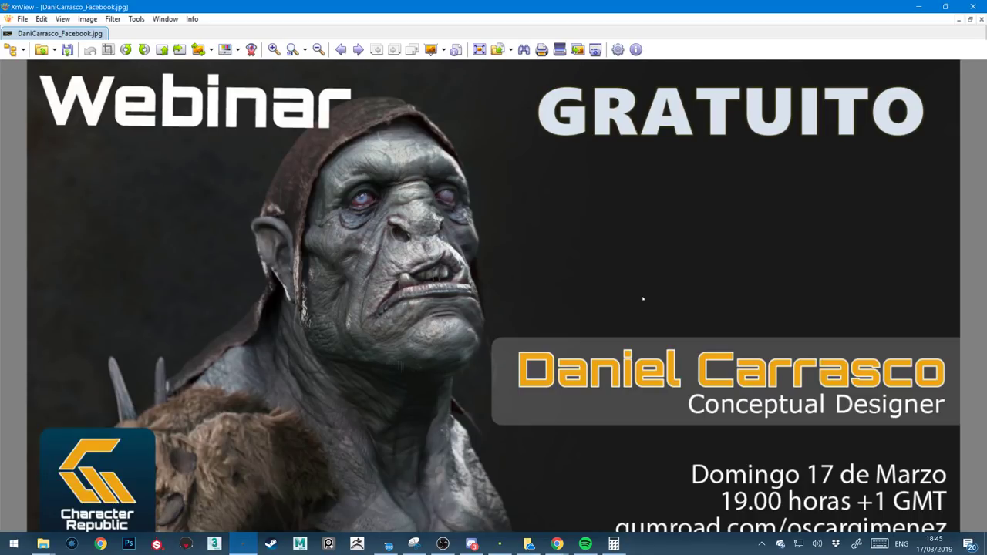
Check the poster's image properties, then switch it to Fullscreen from the context menu
{"action": "key", "text": "alt+Return"}
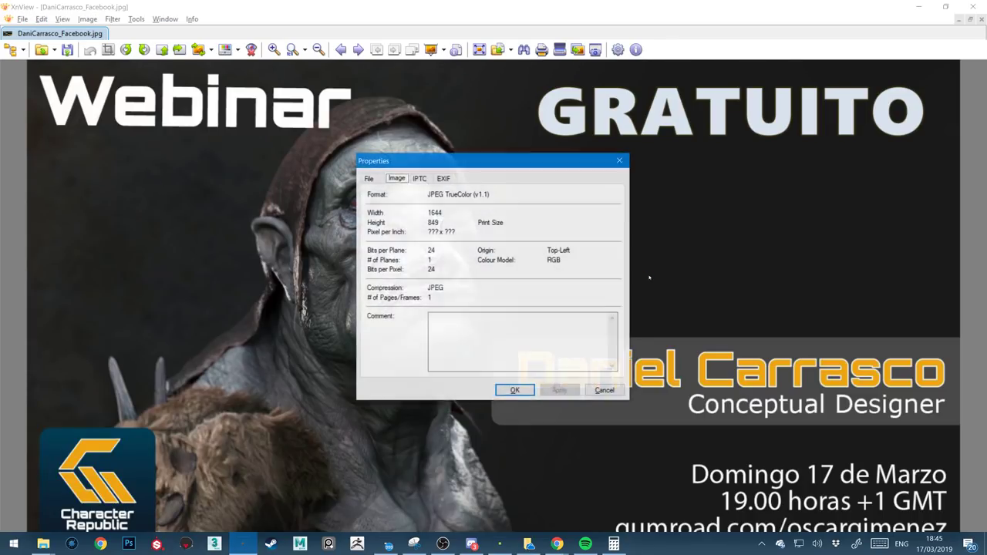
{"action": "left_click", "coordinate": [606, 391]}
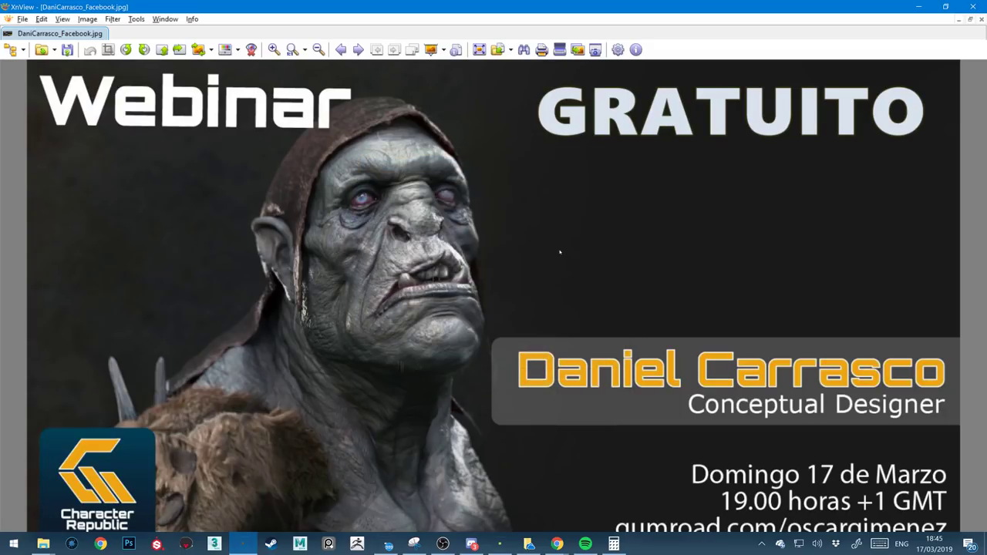
{"action": "right_click", "coordinate": [561, 252]}
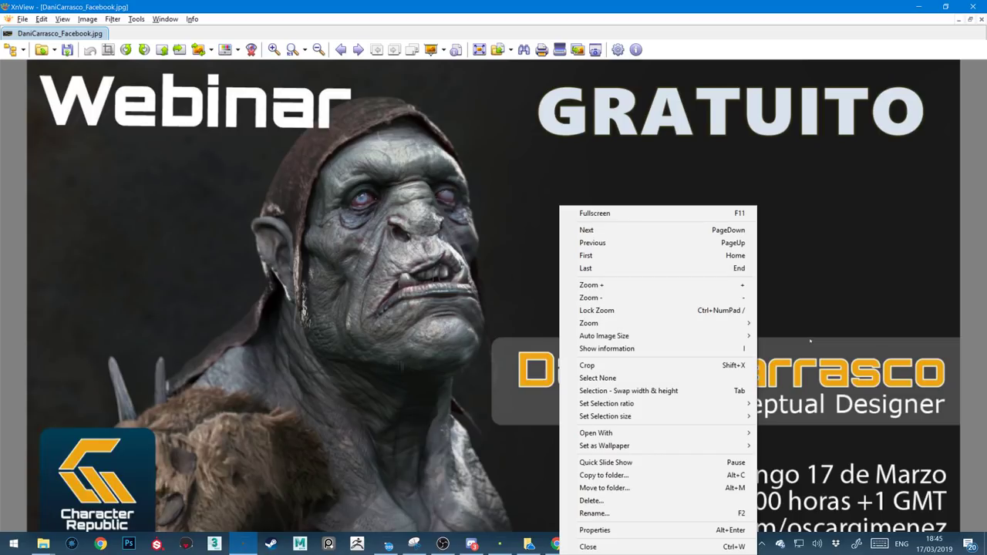
{"action": "left_click", "coordinate": [839, 363]}
{"action": "right_click", "coordinate": [790, 301]}
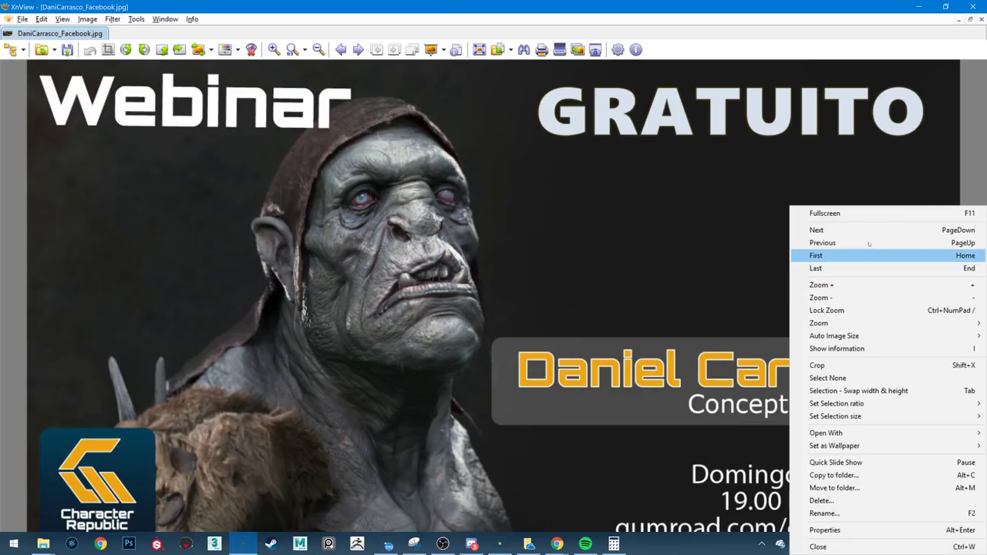
{"action": "left_click", "coordinate": [806, 216]}
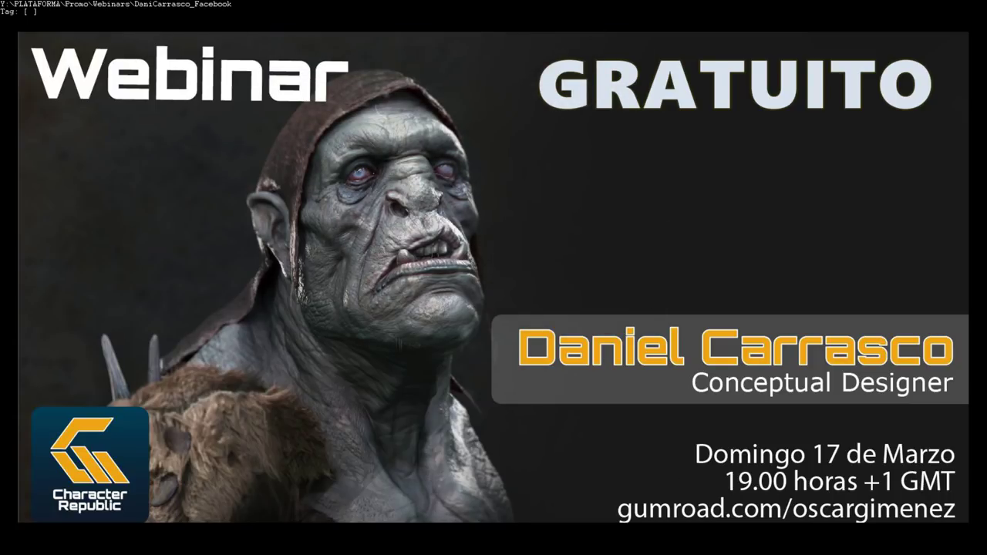
Glance at the open-windows overview, then bring up the Start menu over the poster
{"action": "key", "text": "alt+Tab"}
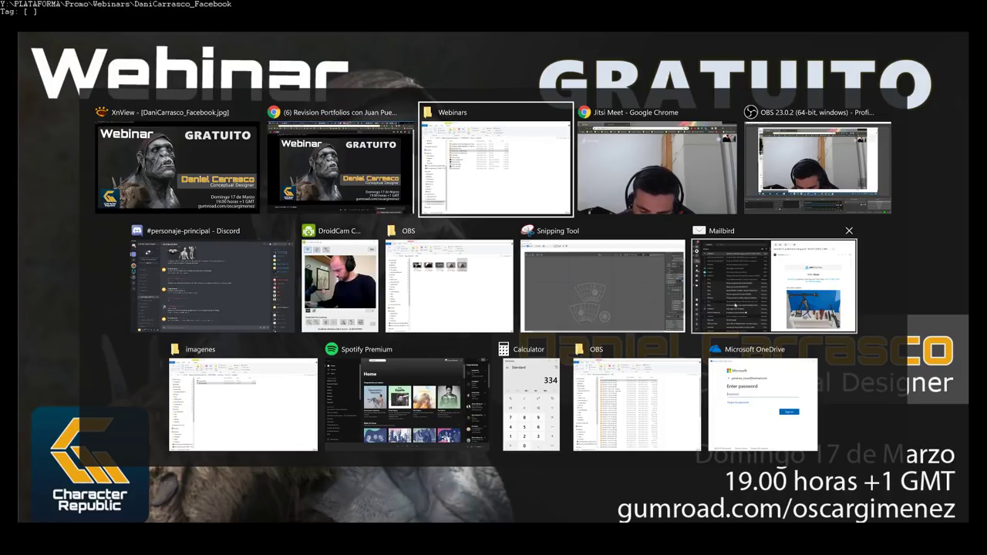
{"action": "key", "text": "Escape"}
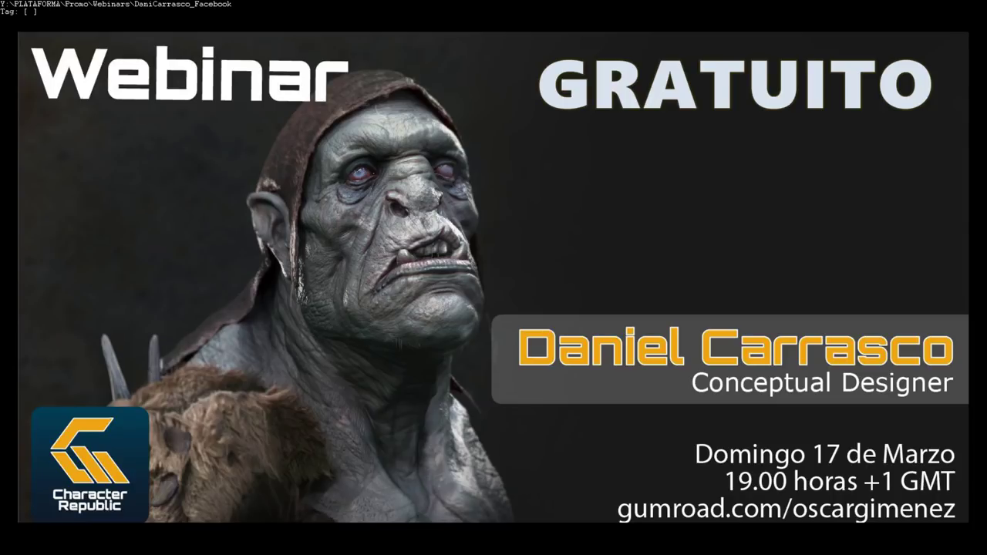
{"action": "key", "text": "super"}
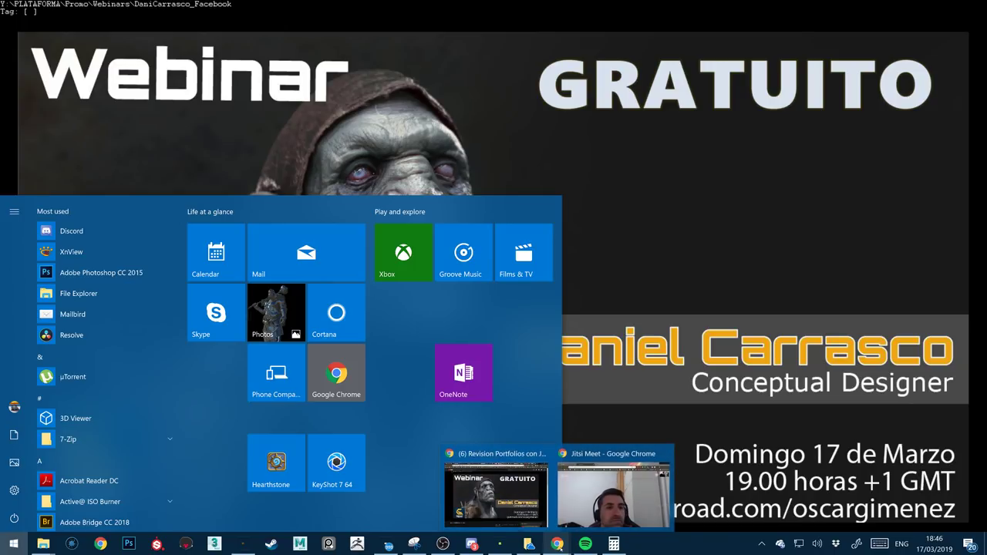
Post 'esta en anuncios' with the member's name in Discord #general, then open #anuncios
{"action": "left_click", "coordinate": [472, 545]}
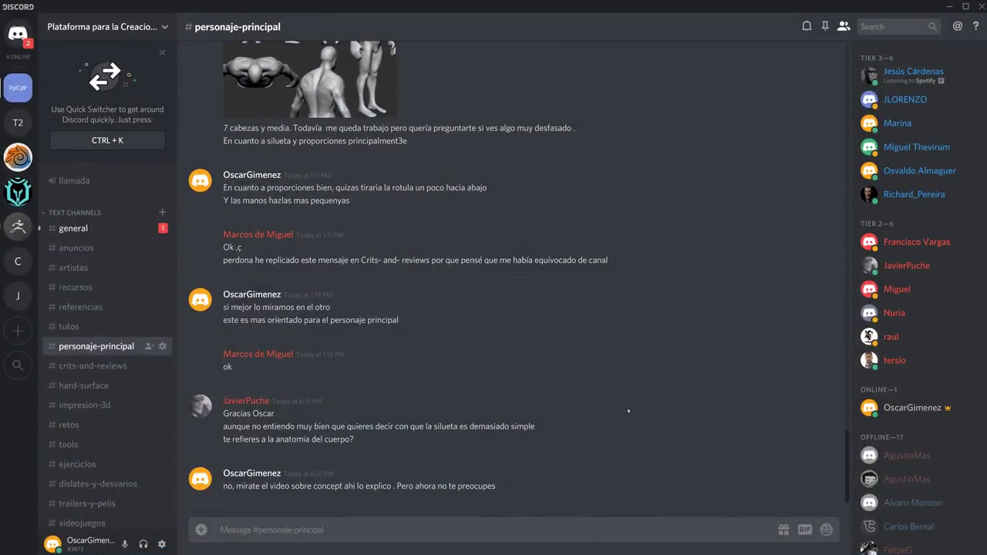
{"action": "left_click", "coordinate": [73, 229]}
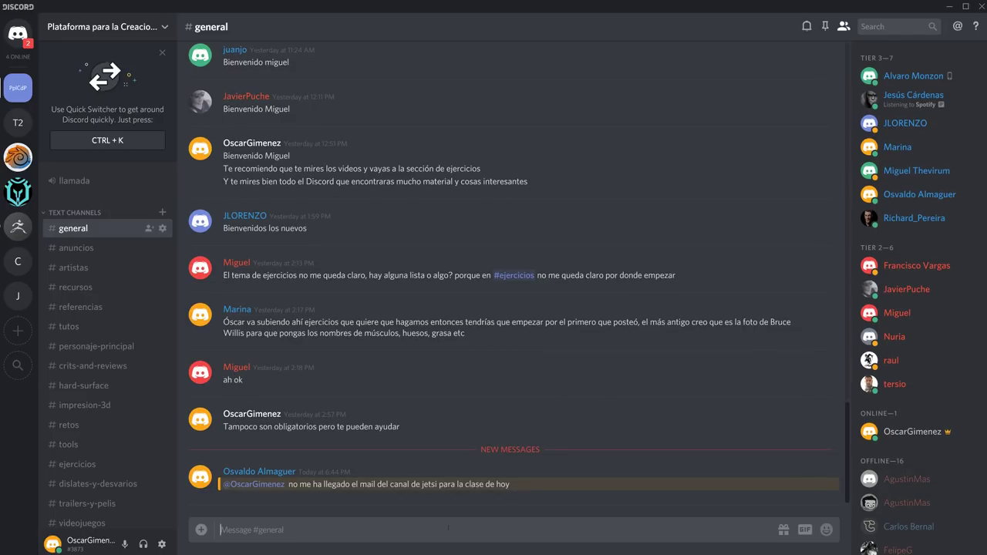
{"action": "type", "text": "esta en anuncios Osvaldo"}
{"action": "key", "text": "Return"}
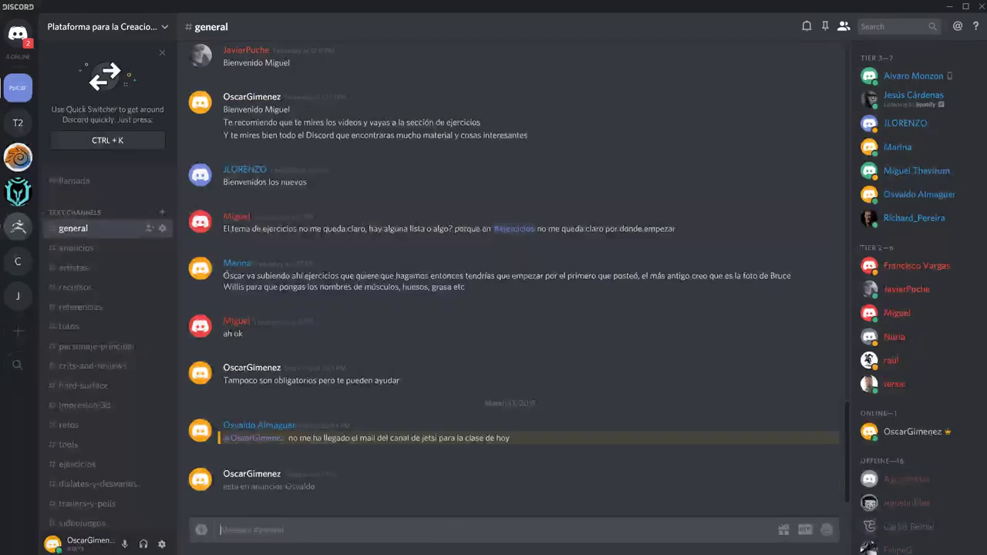
{"action": "left_click", "coordinate": [75, 248]}
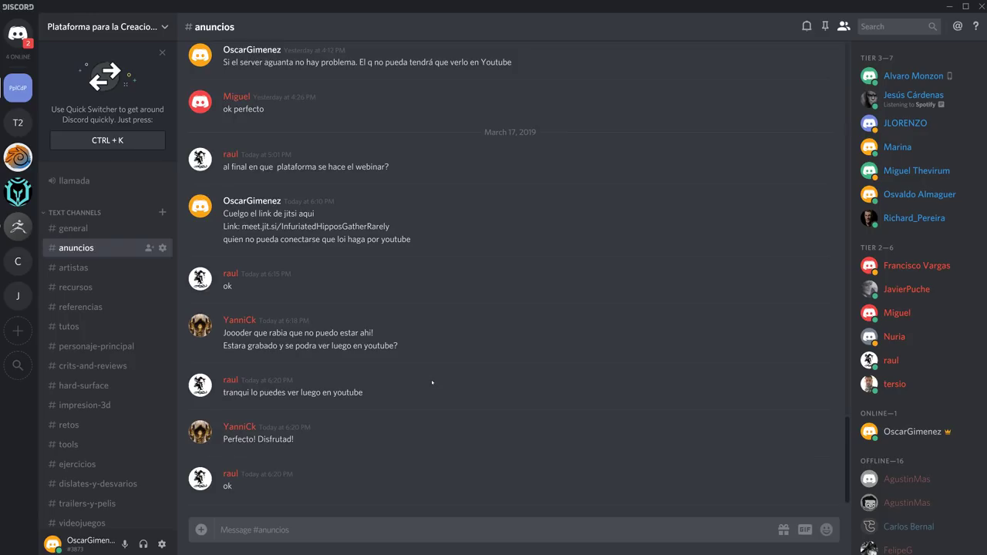
Copy the Jitsi meeting link from #anuncios and post it in #general
{"action": "left_click_drag", "start_coordinate": [390, 227], "coordinate": [243, 227]}
{"action": "key", "text": "ctrl+c"}
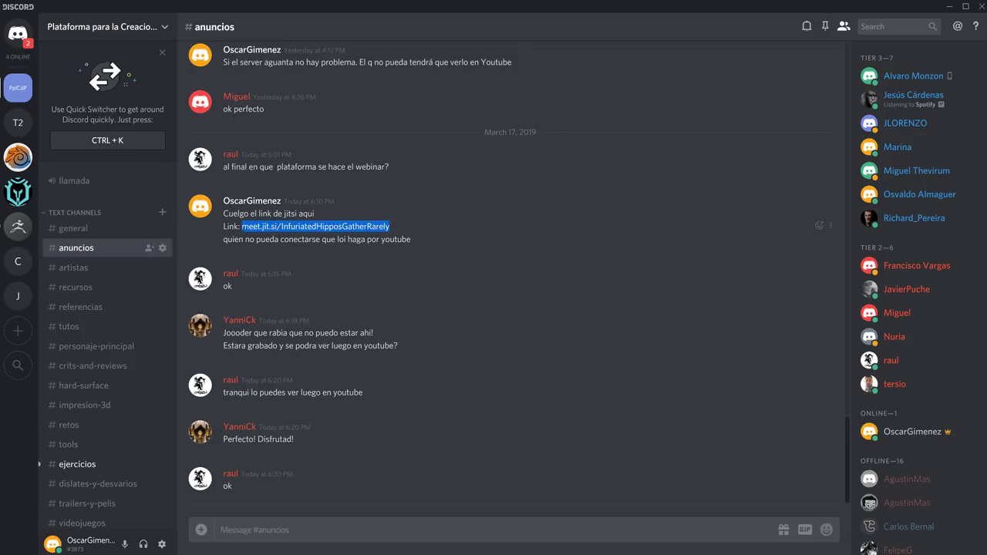
{"action": "left_click", "coordinate": [74, 228]}
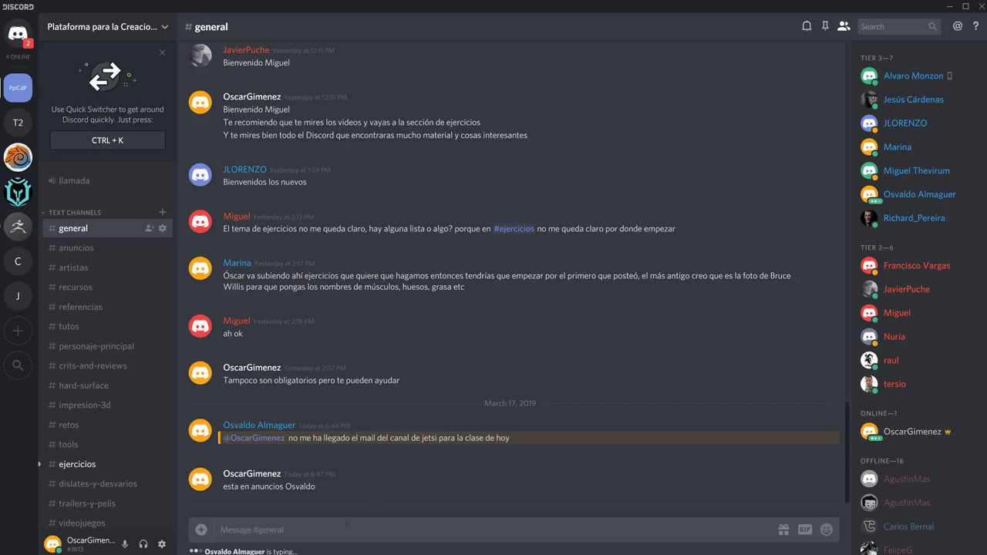
{"action": "key", "text": "BackSpace"}
{"action": "key", "text": "ctrl+v"}
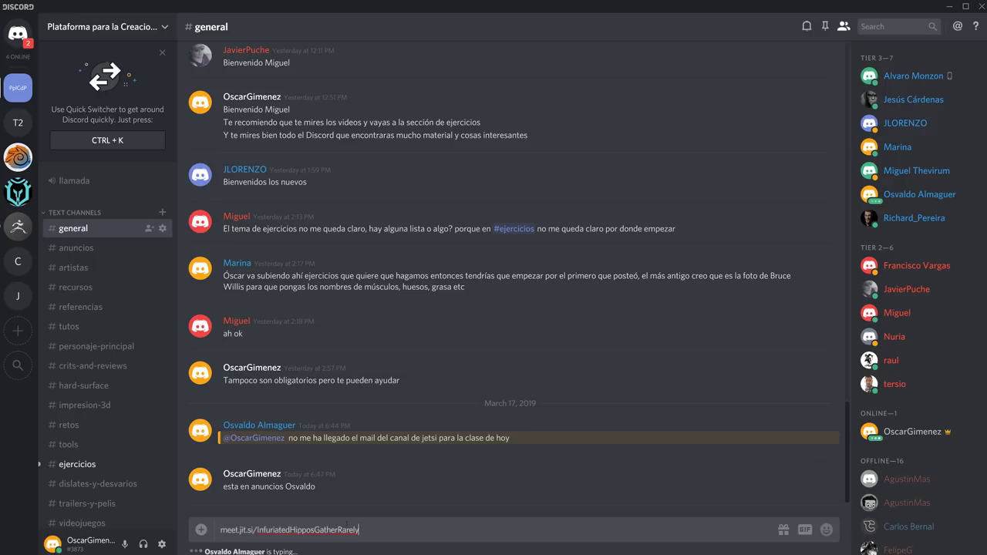
{"action": "key", "text": "Return"}
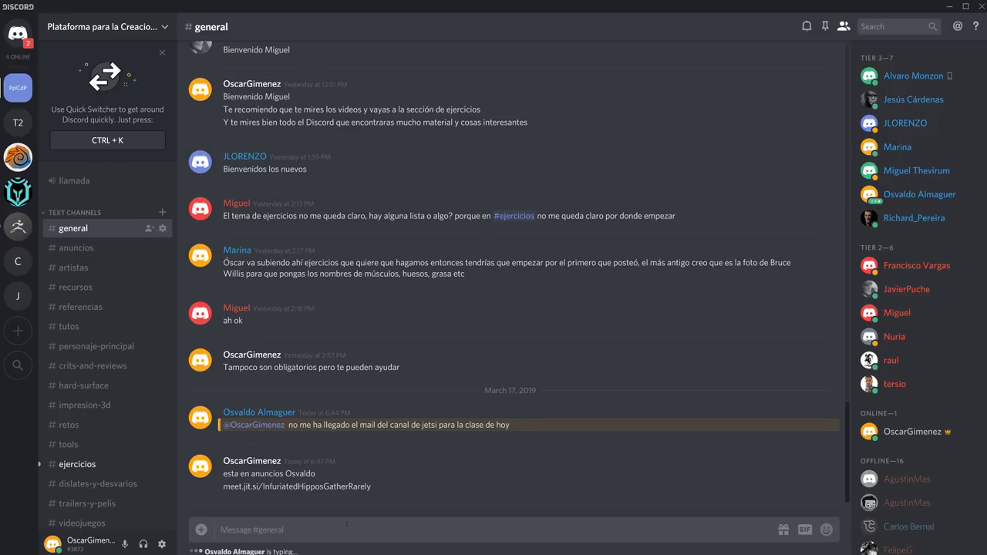
{"action": "type", "text": "@everyone"}
{"action": "key", "text": "Return"}
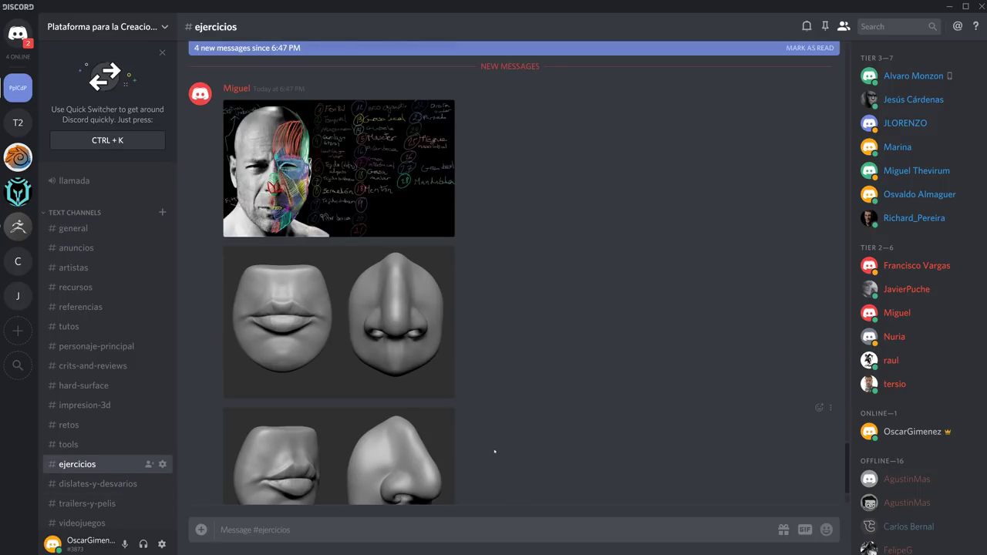
{"action": "left_click", "coordinate": [74, 228]}
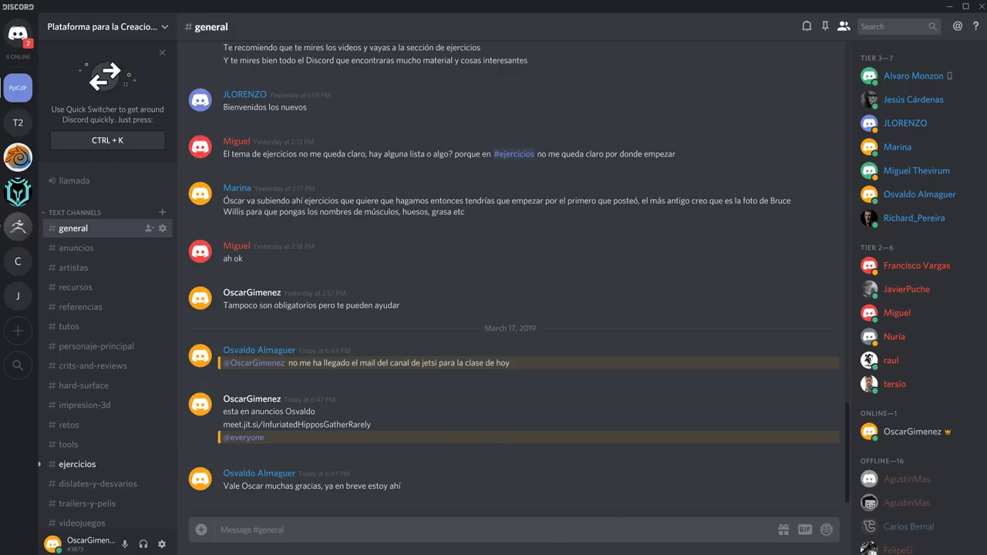
{"action": "key", "text": "super"}
{"action": "mouse_move", "coordinate": [547, 544]}
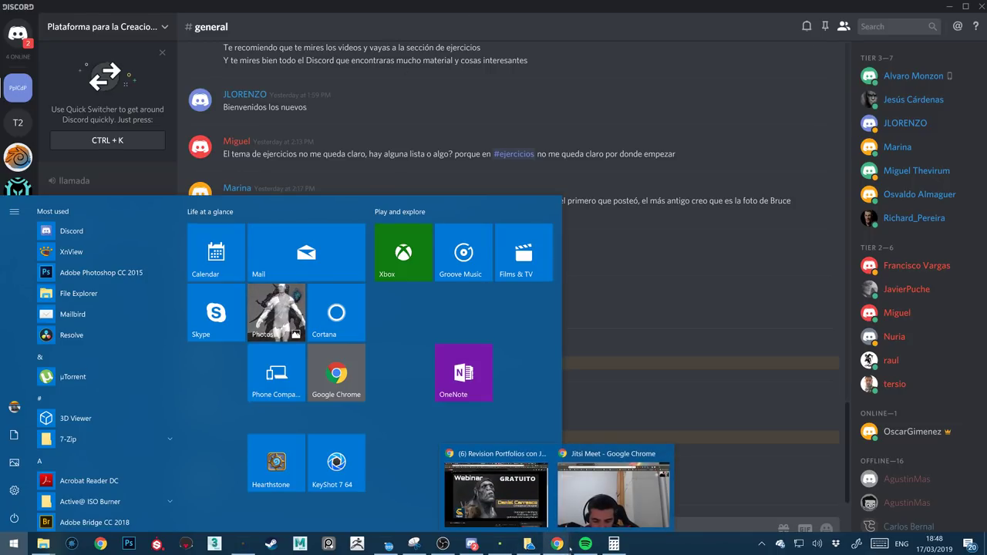
{"action": "left_click", "coordinate": [605, 466]}
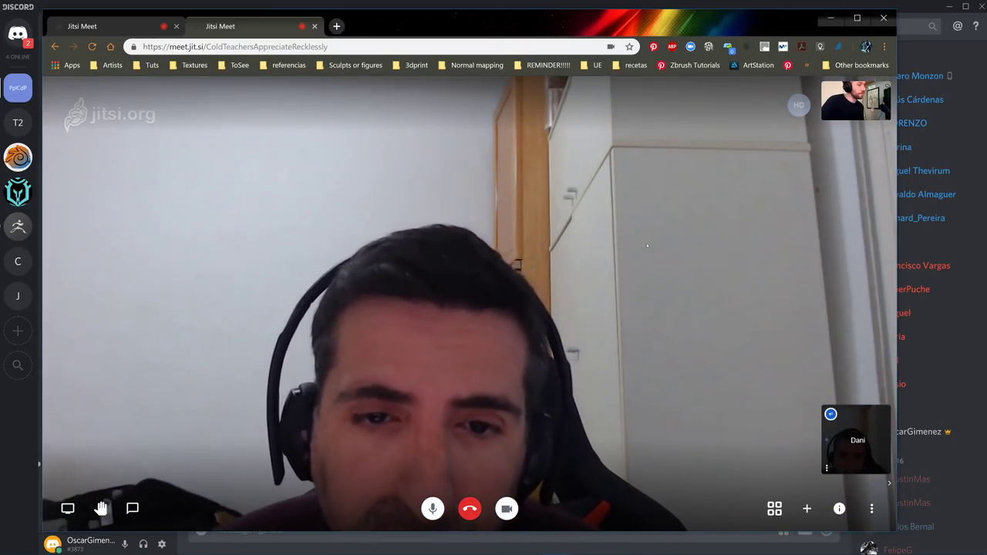
{"action": "mouse_move", "coordinate": [647, 243]}
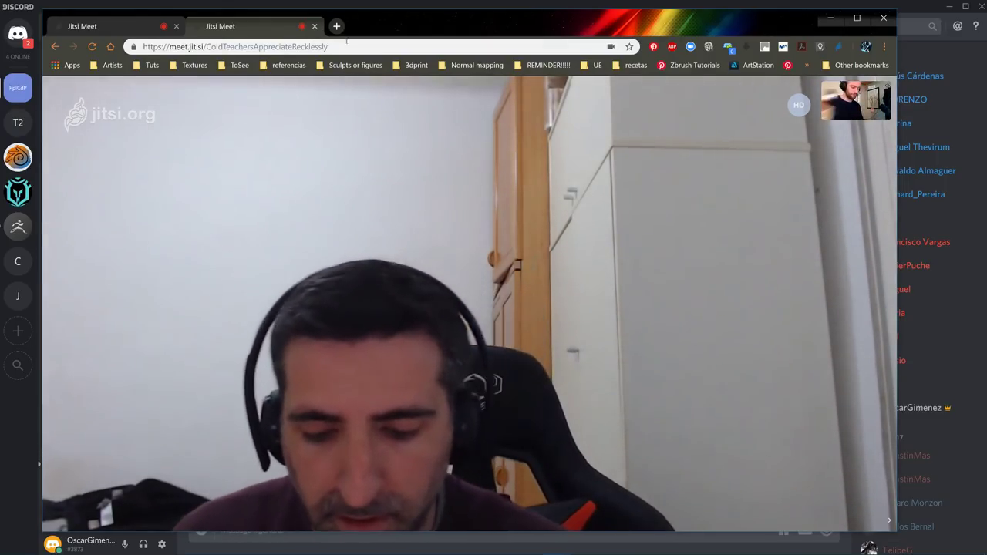
{"action": "mouse_move", "coordinate": [557, 544]}
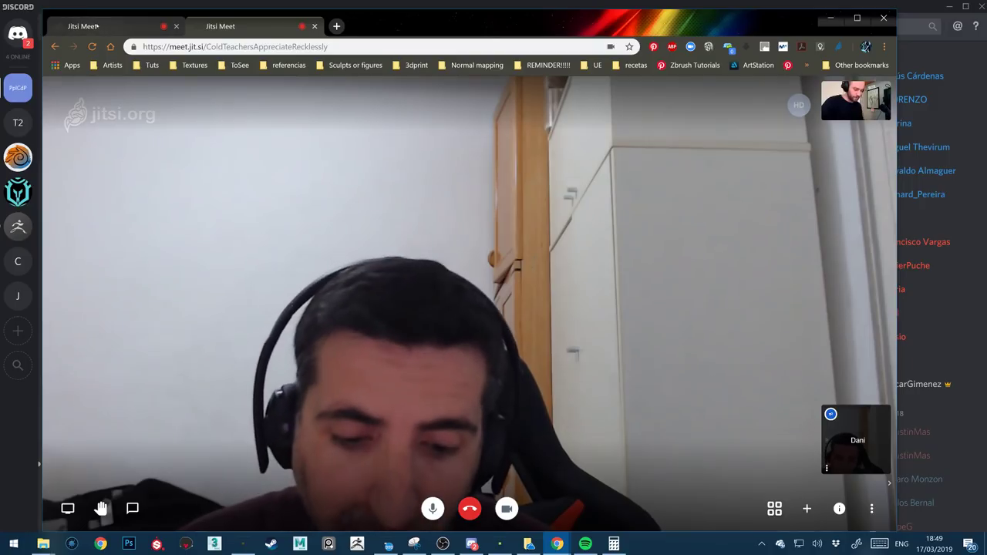
{"action": "left_click", "coordinate": [96, 27]}
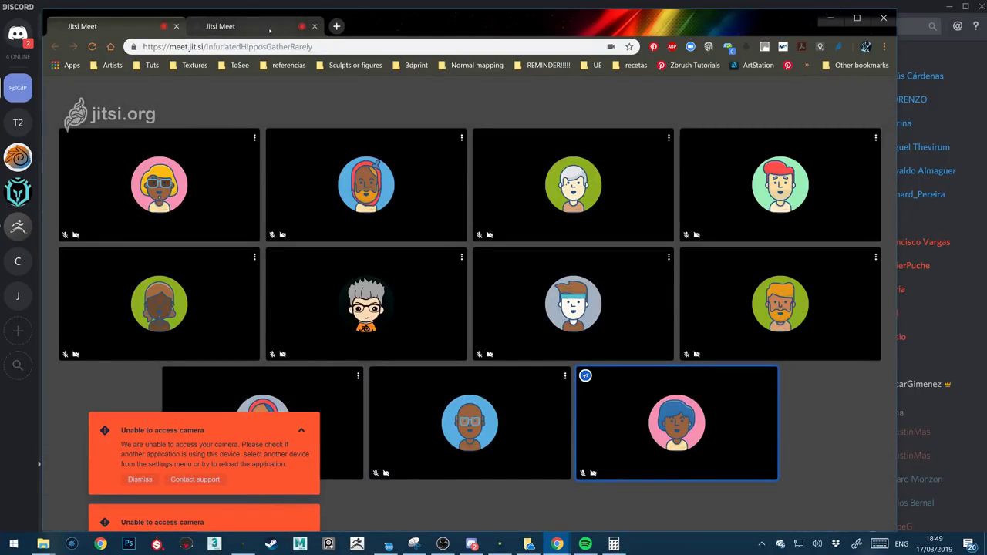
{"action": "left_click", "coordinate": [269, 28]}
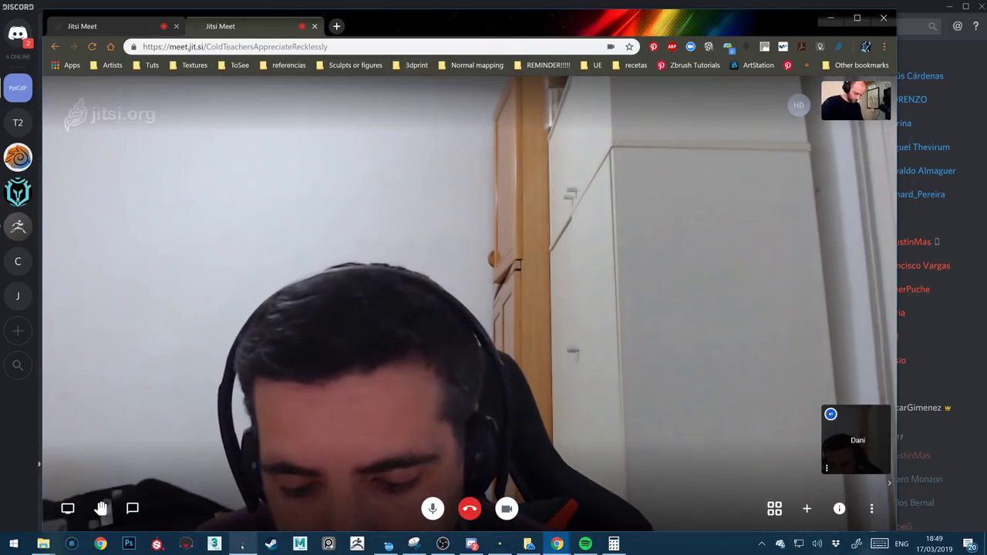
{"action": "mouse_move", "coordinate": [243, 544]}
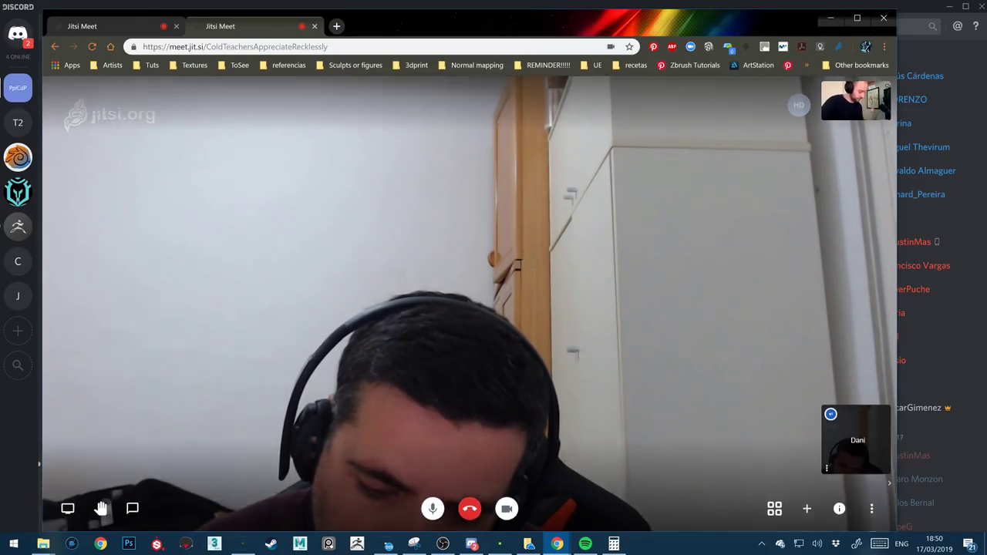
{"action": "left_click", "coordinate": [472, 544]}
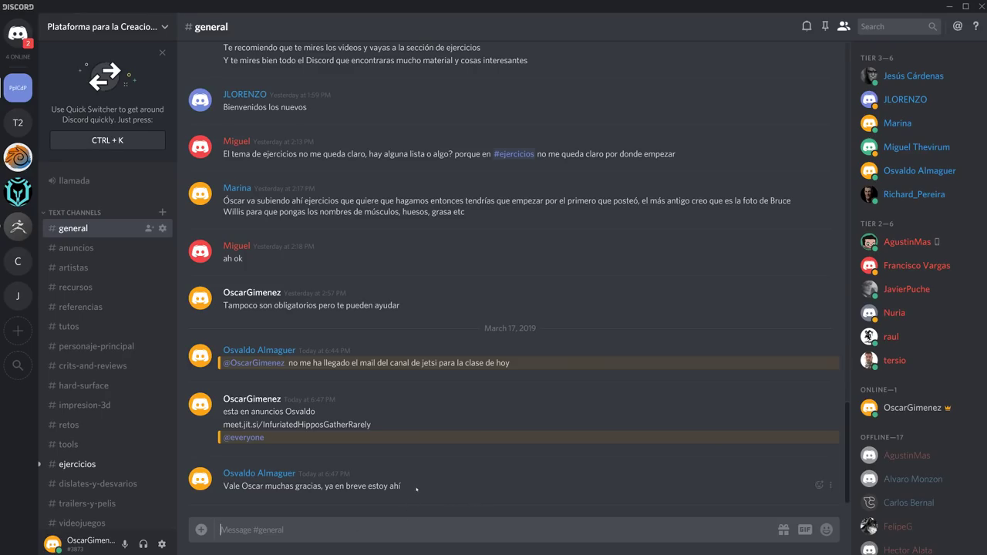
Minimize Discord and reload the InfuriatedHipposGatherRarely Jitsi tab
{"action": "left_click", "coordinate": [948, 7]}
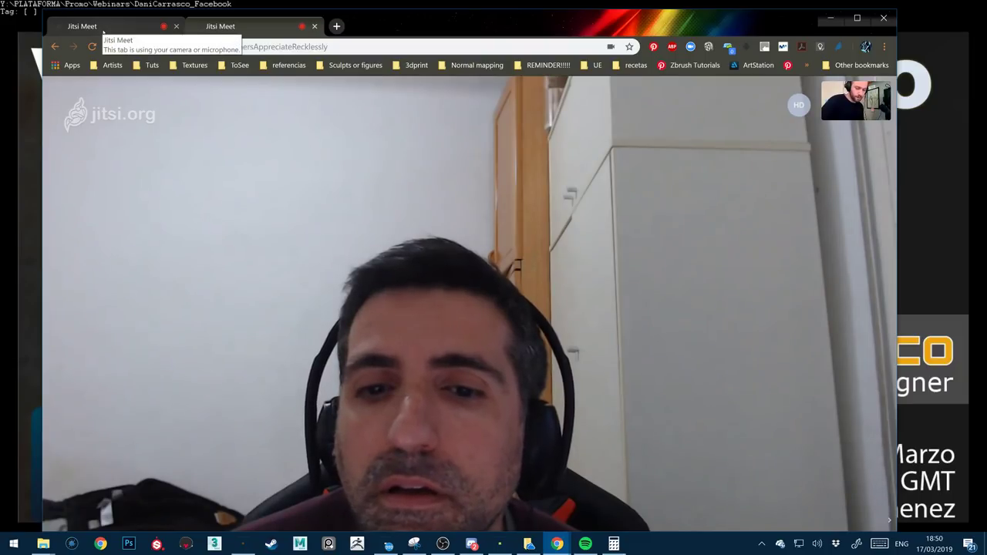
{"action": "left_click", "coordinate": [105, 30]}
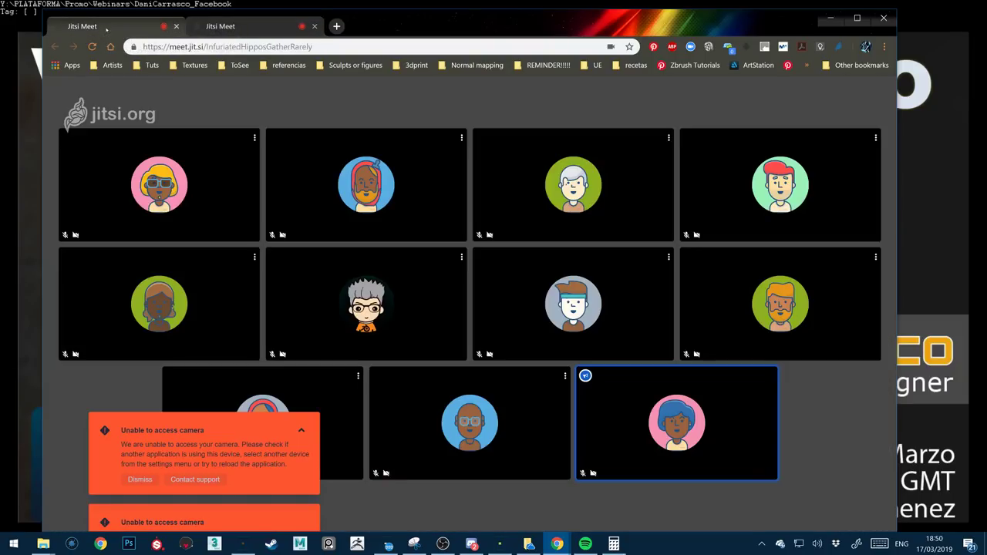
{"action": "key", "text": "F5"}
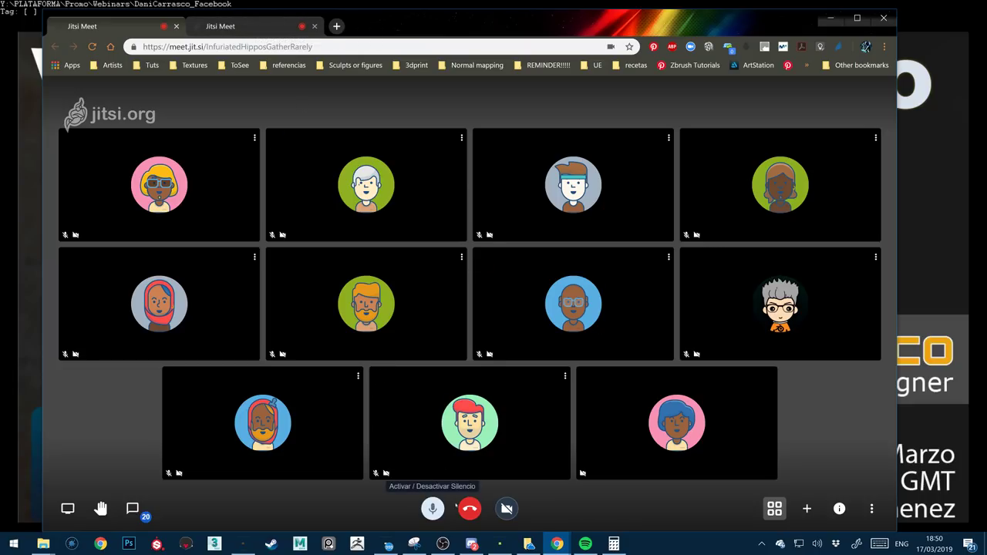
Unmute the mic, share the entire Screen 1, and show the meeting chat
{"action": "left_click", "coordinate": [433, 508]}
{"action": "left_click", "coordinate": [68, 508]}
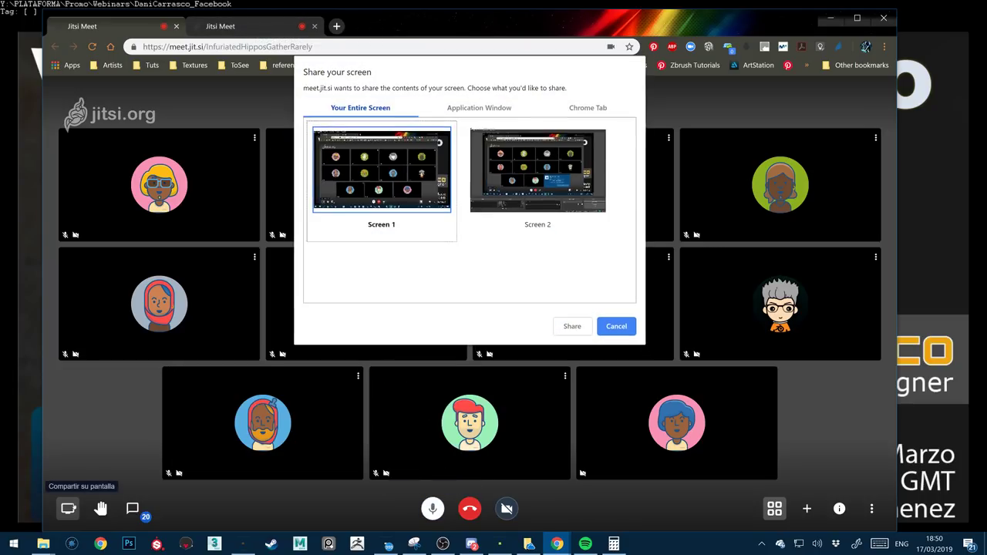
{"action": "left_click", "coordinate": [574, 327]}
{"action": "left_click", "coordinate": [132, 508]}
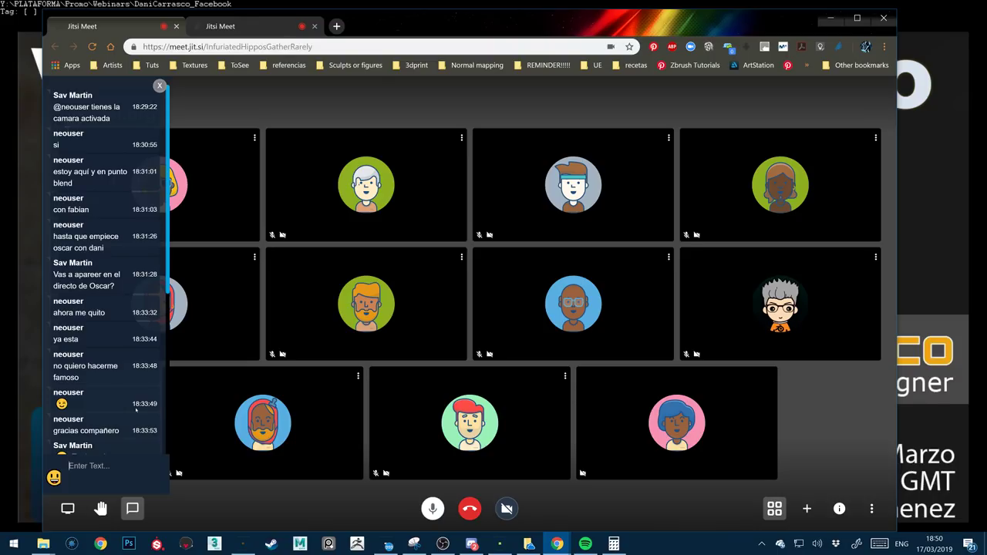
Send the chat greetings 'Hola Buenas a todos' and 'enseguida empoezamos'
{"action": "scroll", "coordinate": [135, 410], "scroll_direction": "down", "scroll_amount": 4}
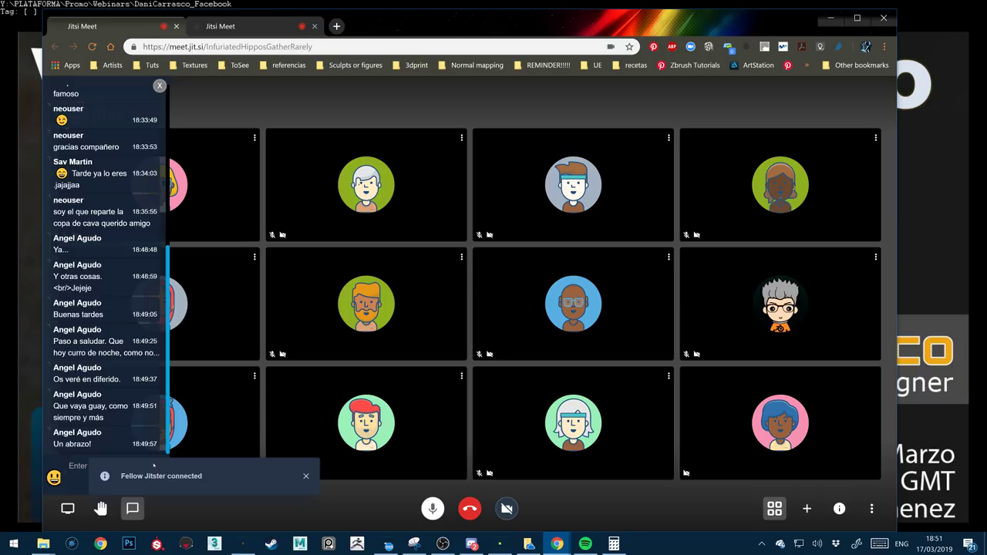
{"action": "type", "text": "Hola Bue"}
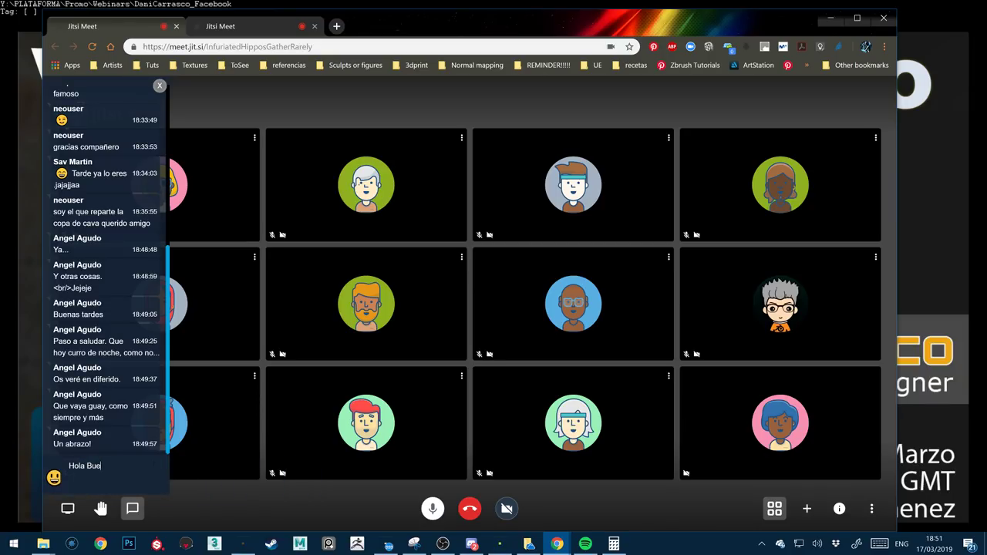
{"action": "type", "text": "nas a todos"}
{"action": "key", "text": "Return"}
{"action": "type", "text": "enseg"}
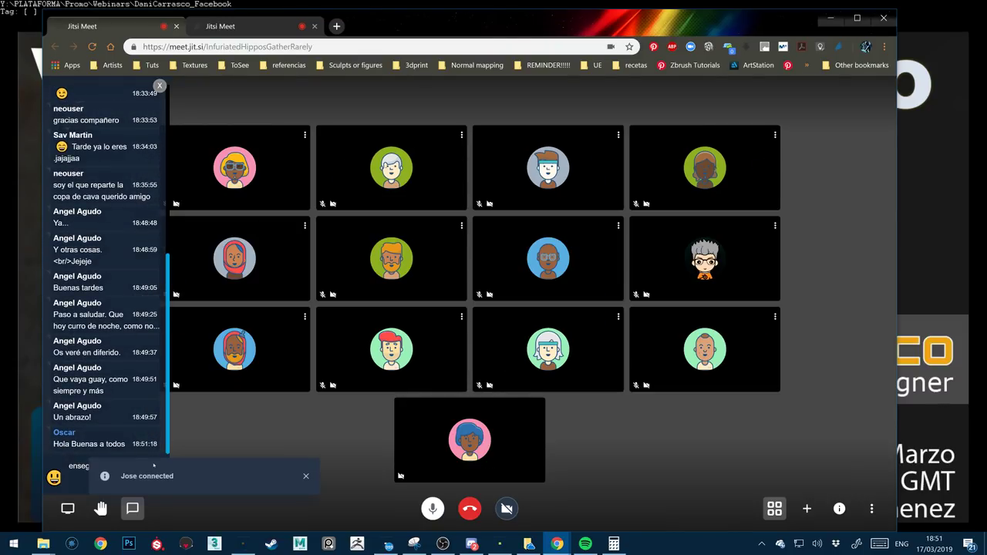
{"action": "type", "text": "uida empoezamos"}
{"action": "key", "text": "Return"}
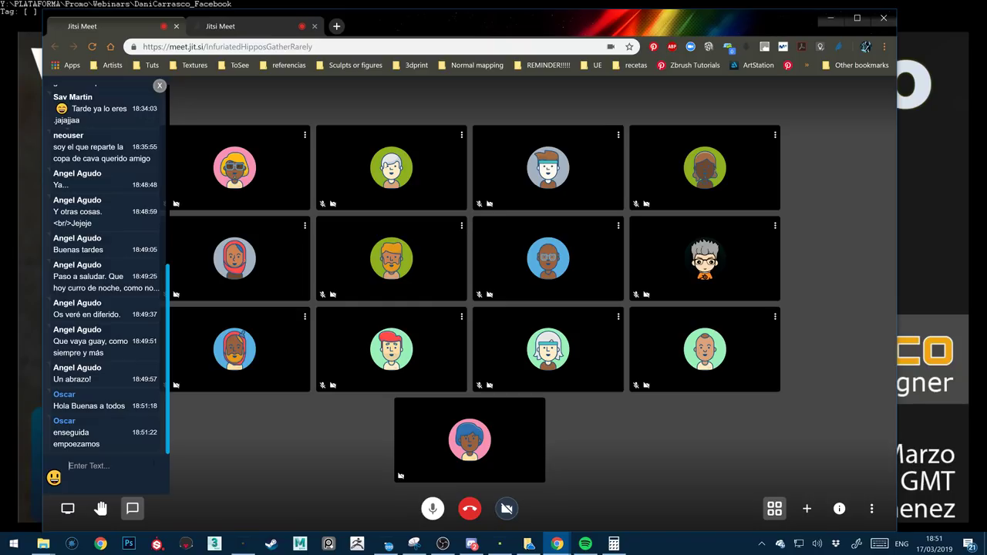
Send 'porfavor mutearos de momento y quitaros la camara' and 'los que la tengais enchufada'
{"action": "type", "text": "porfavor mutearos de momento y quita"}
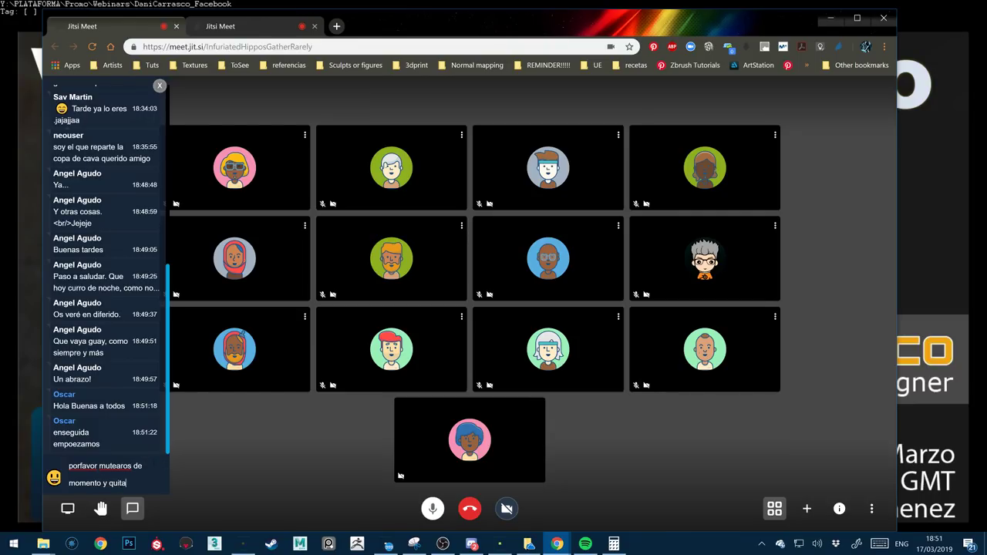
{"action": "type", "text": "ros la camara"}
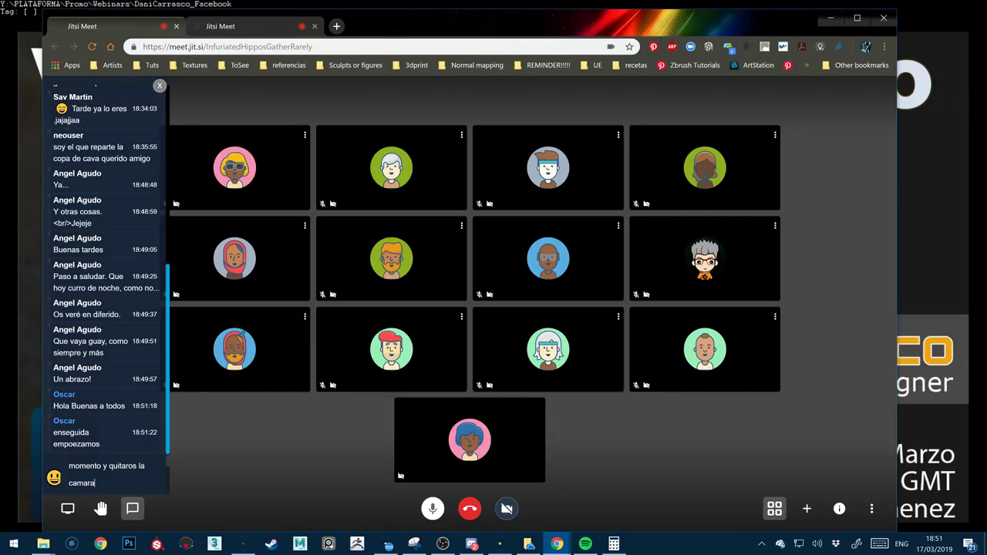
{"action": "key", "text": "Return"}
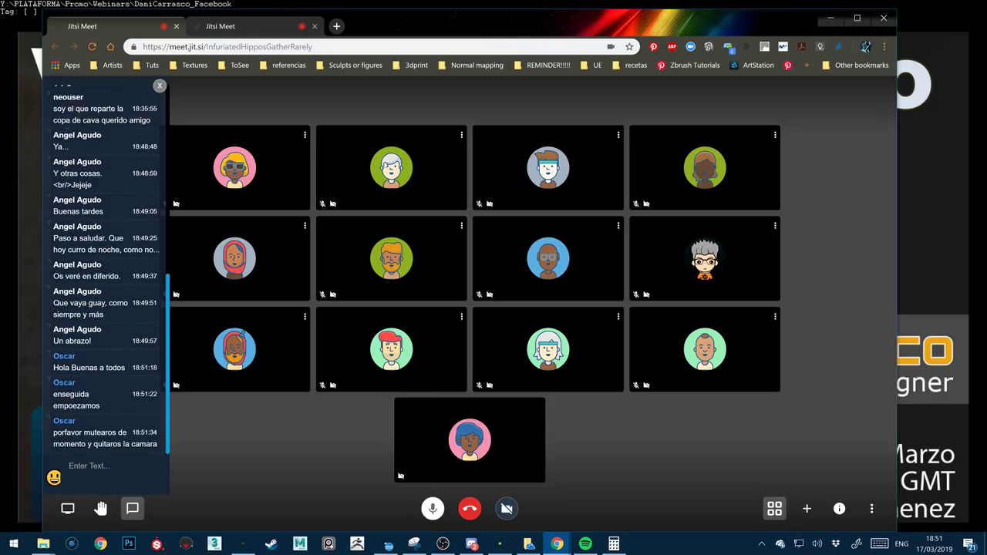
{"action": "type", "text": "los que la tengais enchufada"}
{"action": "key", "text": "Return"}
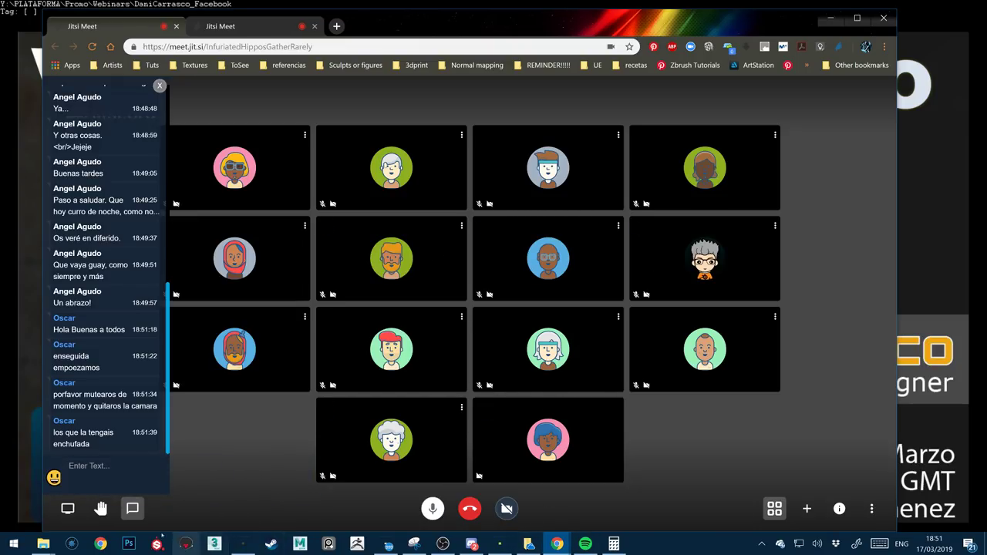
Close the Jitsi Meet Chrome window from its taskbar preview
{"action": "left_click", "coordinate": [585, 544]}
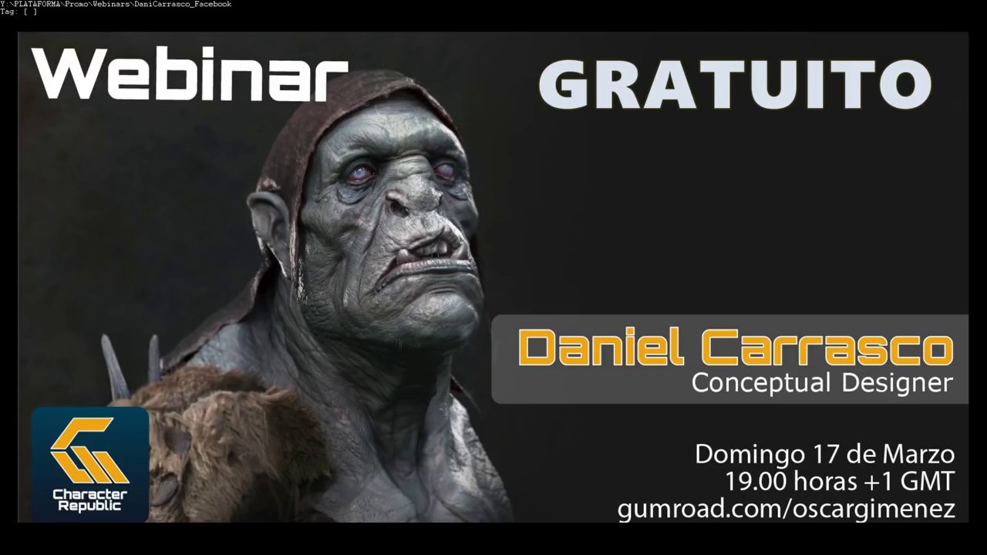
{"action": "key", "text": "super"}
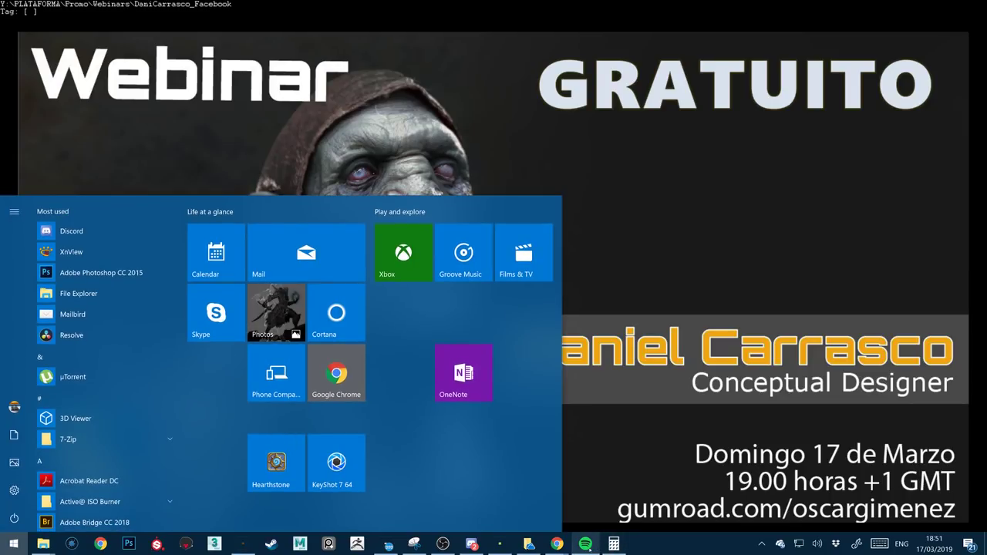
{"action": "mouse_move", "coordinate": [558, 546]}
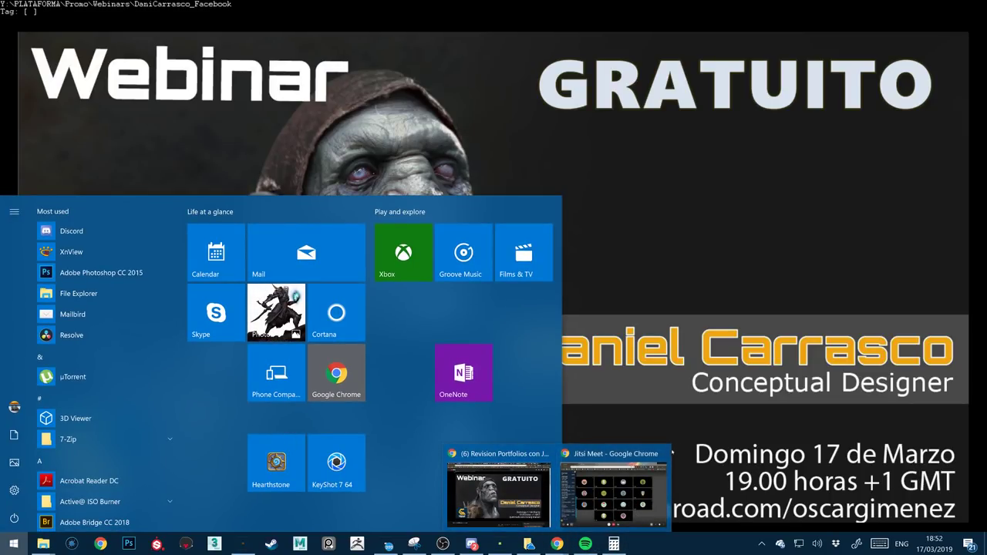
{"action": "left_click", "coordinate": [661, 454]}
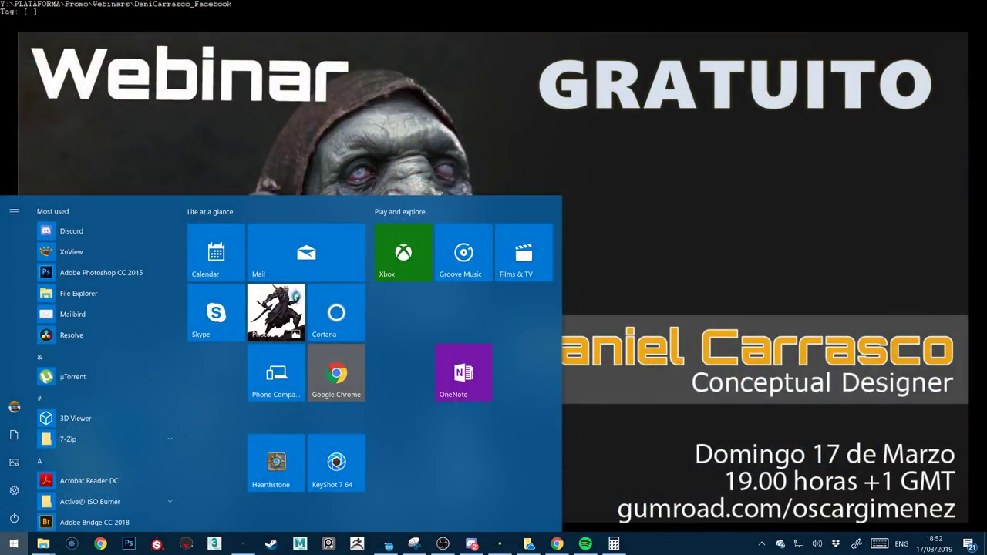
{"action": "left_click", "coordinate": [597, 456]}
Return to the full-screen XnView poster and bring up the Alt+Tab switcher
{"action": "key", "text": "super"}
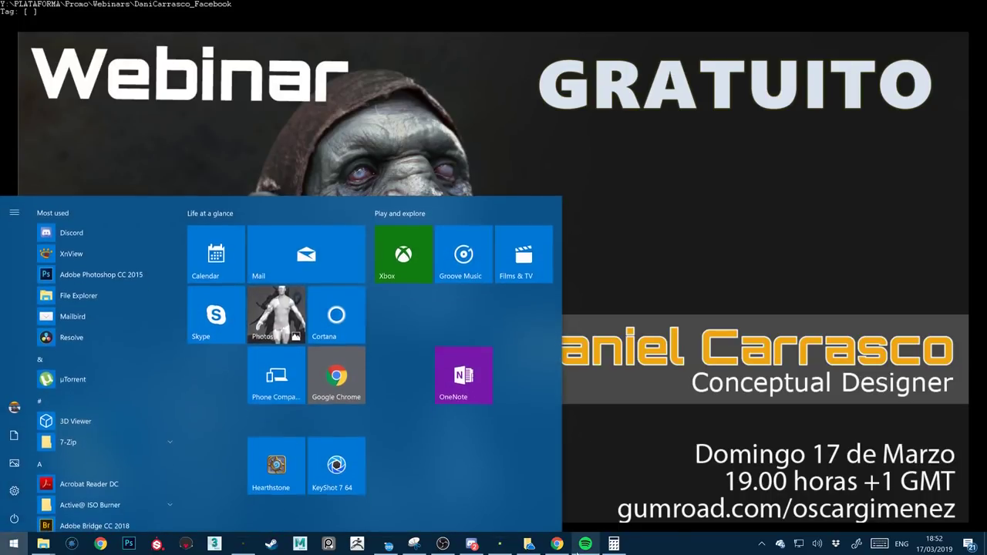
{"action": "mouse_move", "coordinate": [459, 547]}
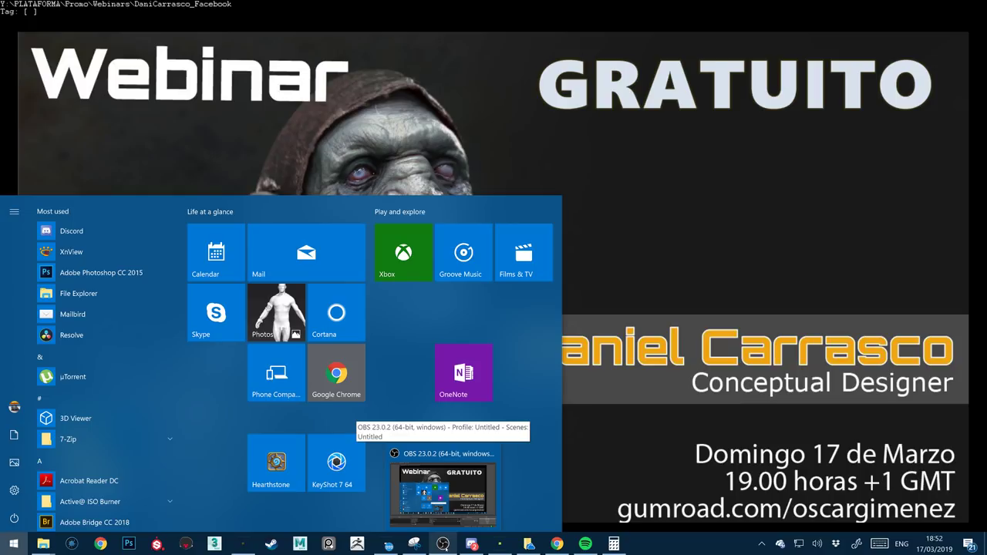
{"action": "left_click", "coordinate": [645, 458]}
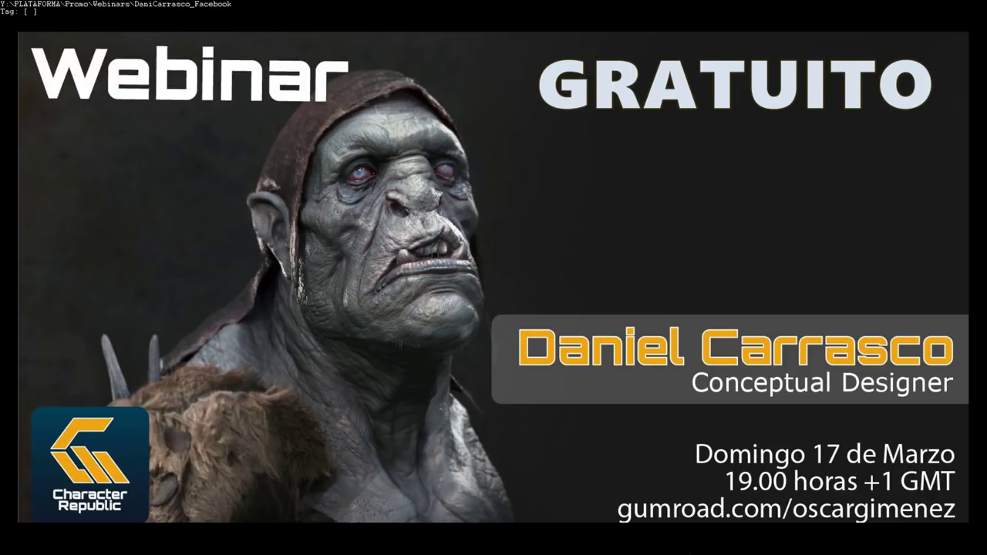
{"action": "key", "text": "super"}
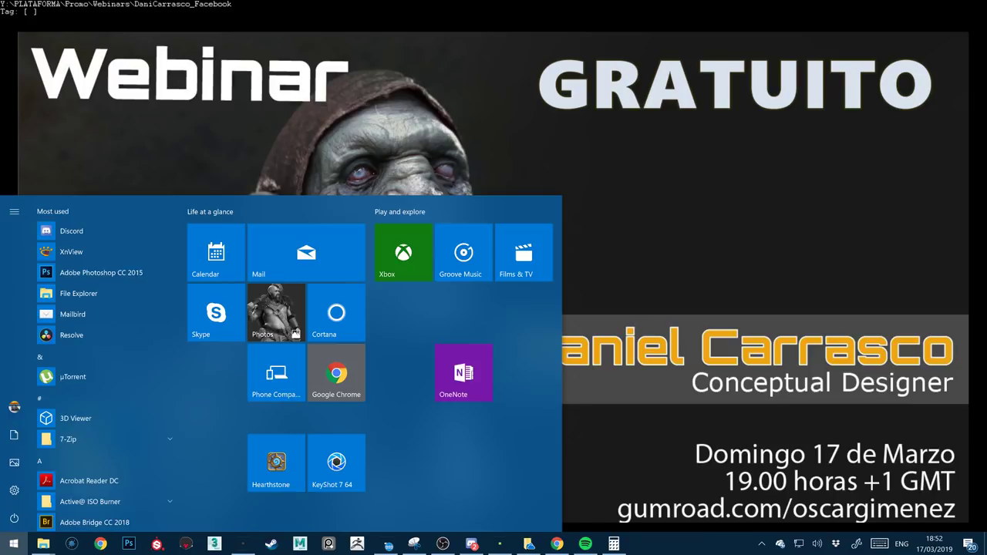
{"action": "key", "text": "super"}
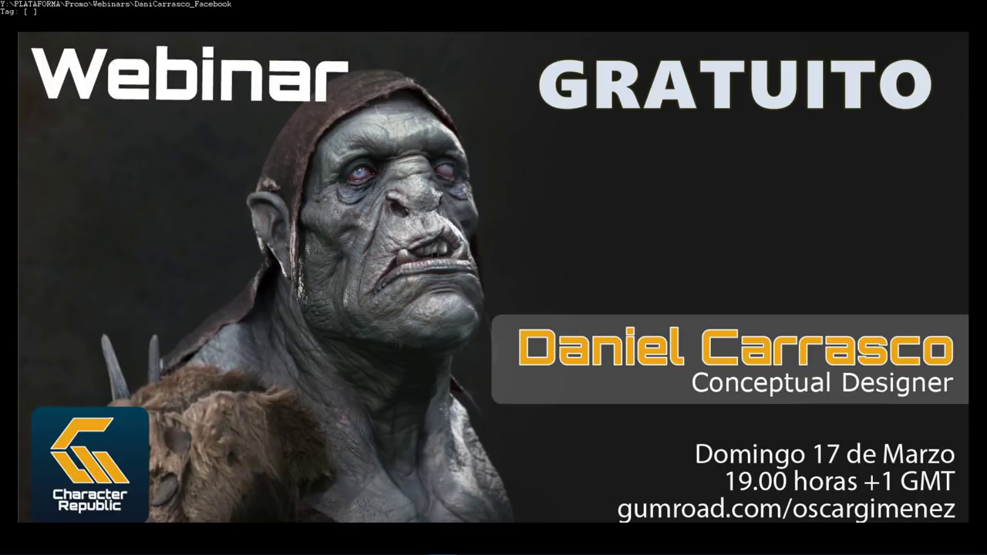
{"action": "key", "text": "alt+Tab"}
{"action": "key", "text": "alt+Tab"}
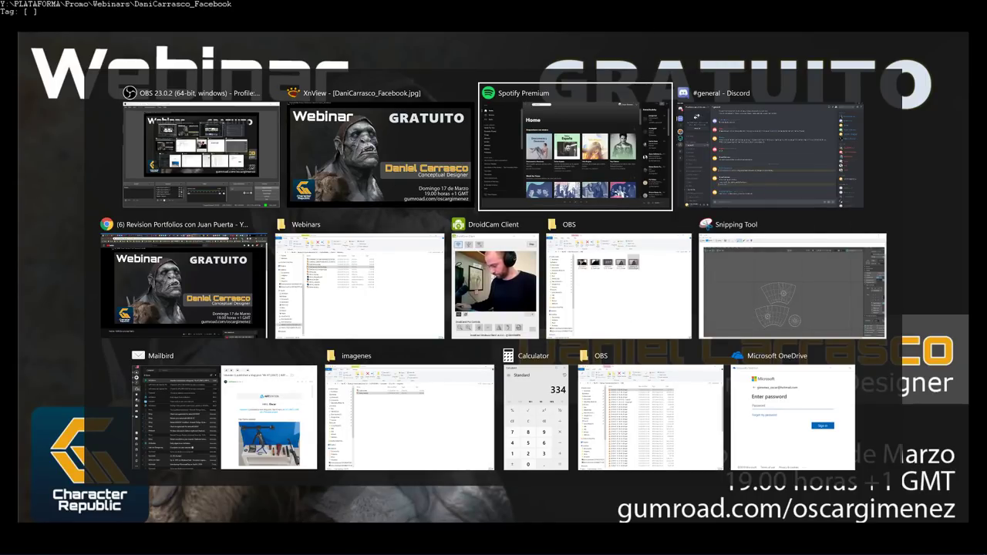
Switch to Spotify and close it from its title-bar system menu
{"action": "key", "text": "Return"}
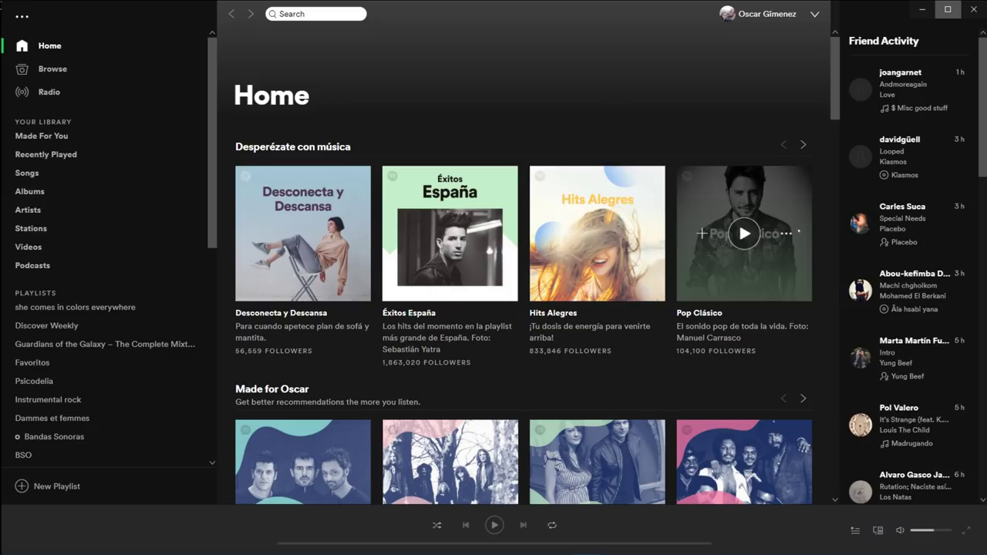
{"action": "right_click", "coordinate": [622, 14]}
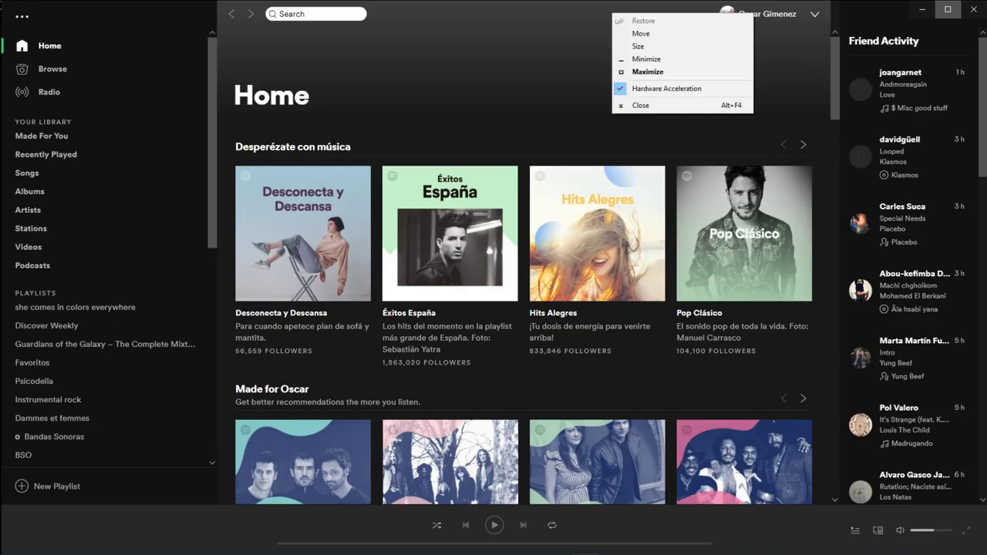
{"action": "left_click", "coordinate": [641, 105]}
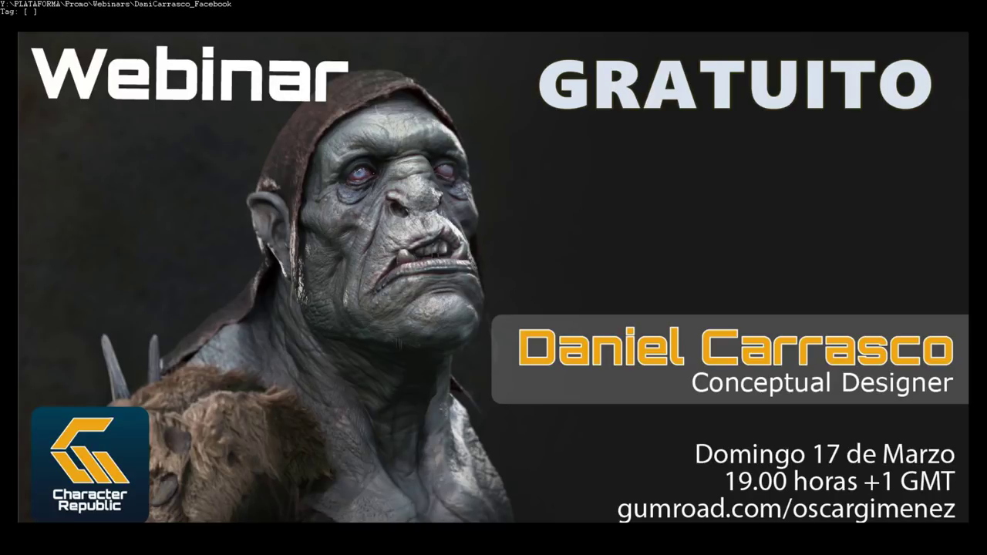
Leave the full-screen poster and switch back to the InfuriatedHipposGatherRarely Jitsi call with Alt+Tab
{"action": "key", "text": "super"}
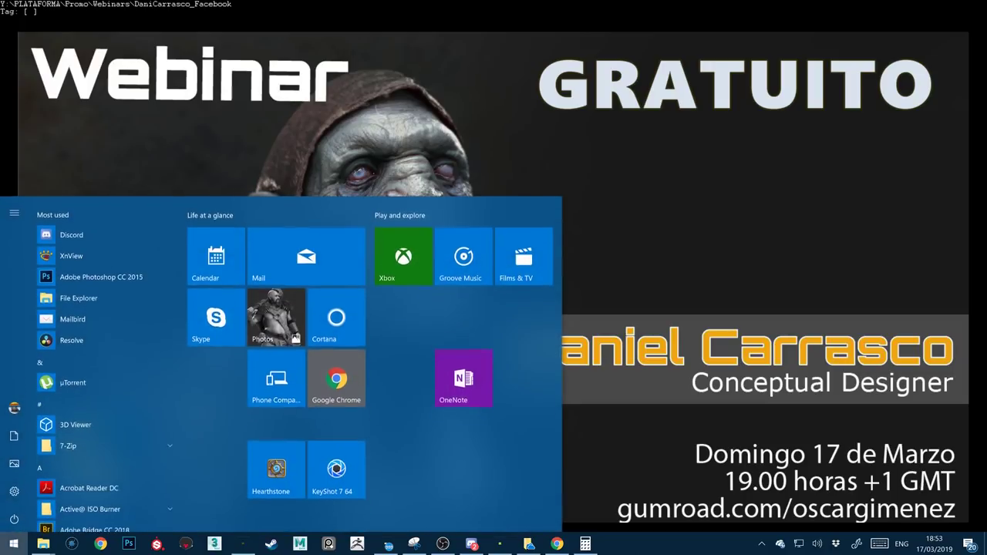
{"action": "key", "text": "Escape"}
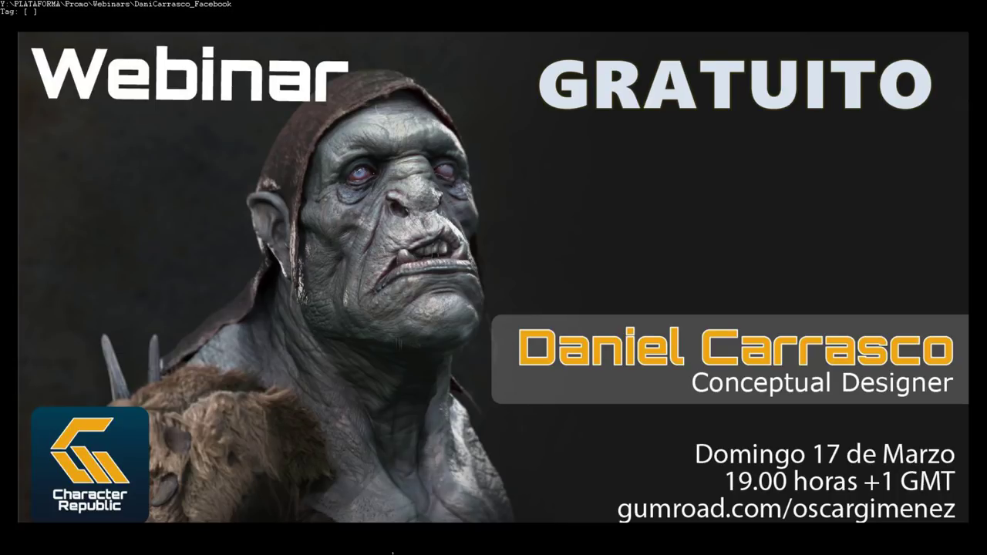
{"action": "key", "text": "super"}
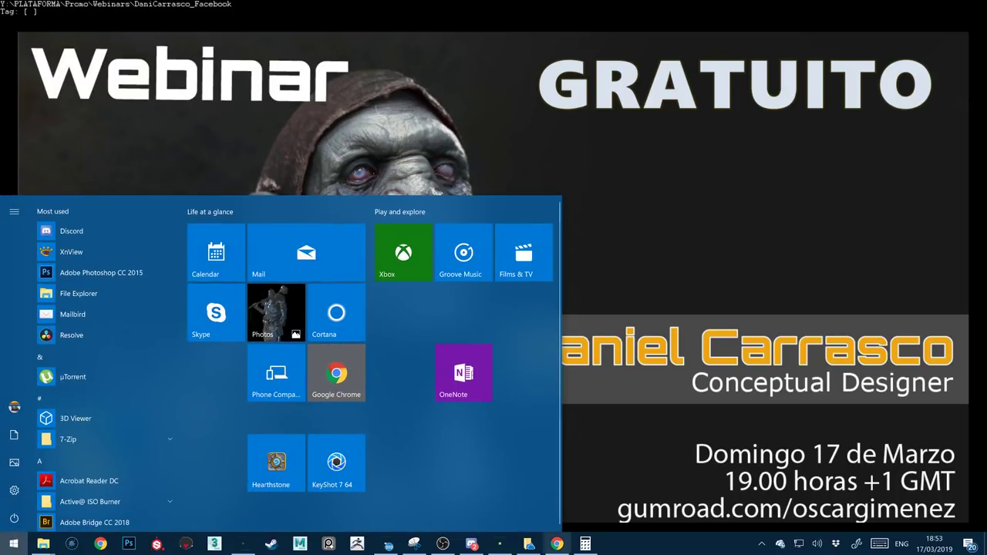
{"action": "key", "text": "super"}
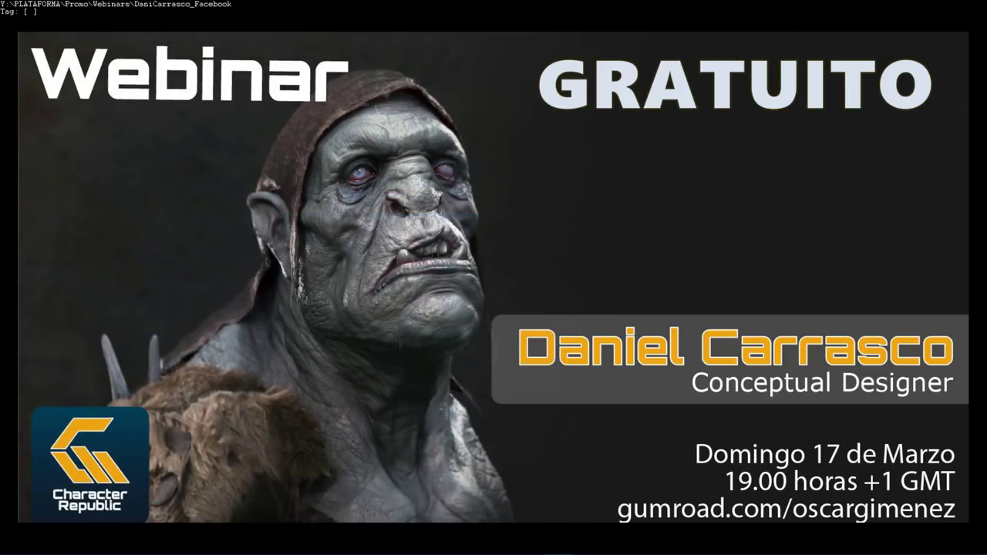
{"action": "mouse_move", "coordinate": [559, 552]}
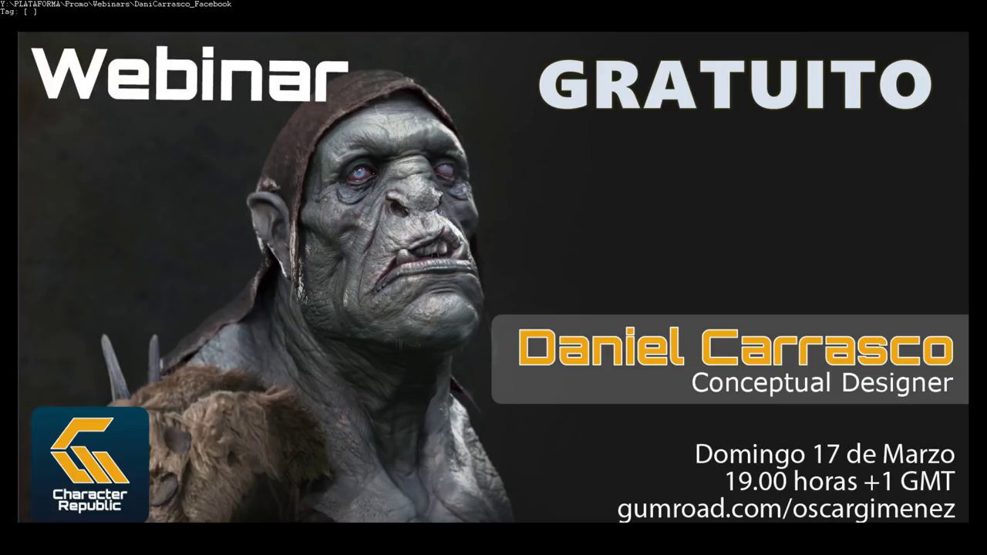
{"action": "key", "text": "alt+Tab"}
{"action": "key", "text": "alt+Tab"}
{"action": "key", "text": "alt+Tab"}
{"action": "key", "text": "alt+Tab"}
{"action": "key", "text": "alt+Tab"}
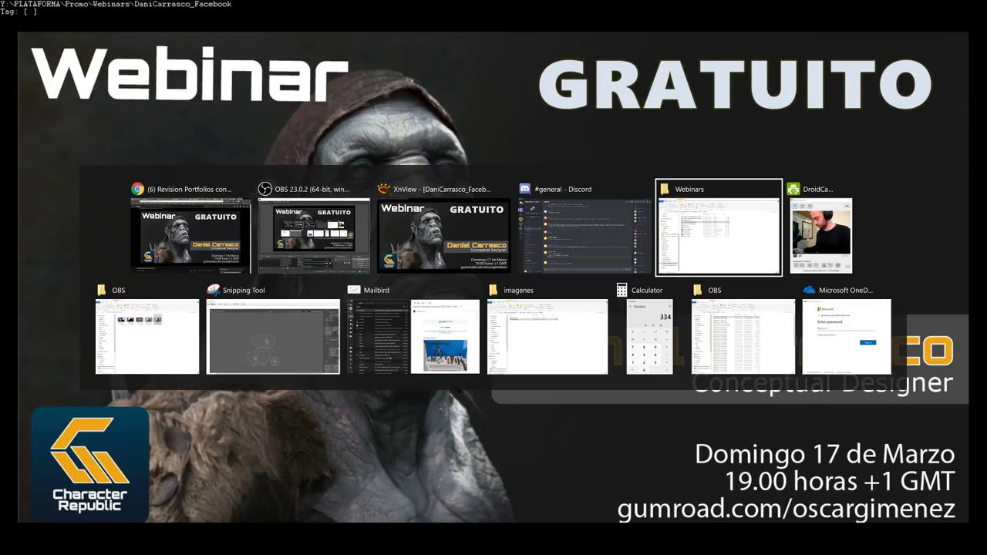
{"action": "key", "text": "alt+Tab"}
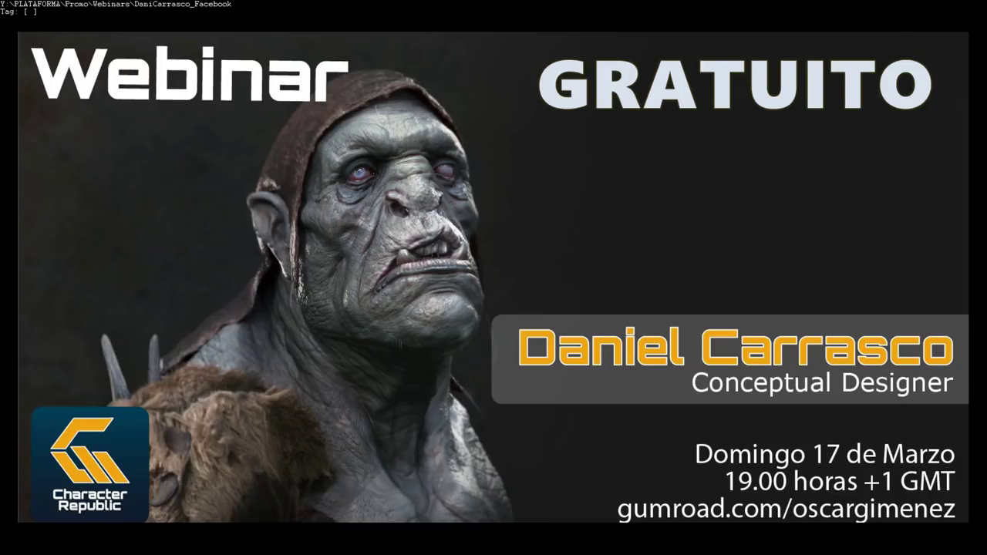
{"action": "key", "text": "alt+Tab"}
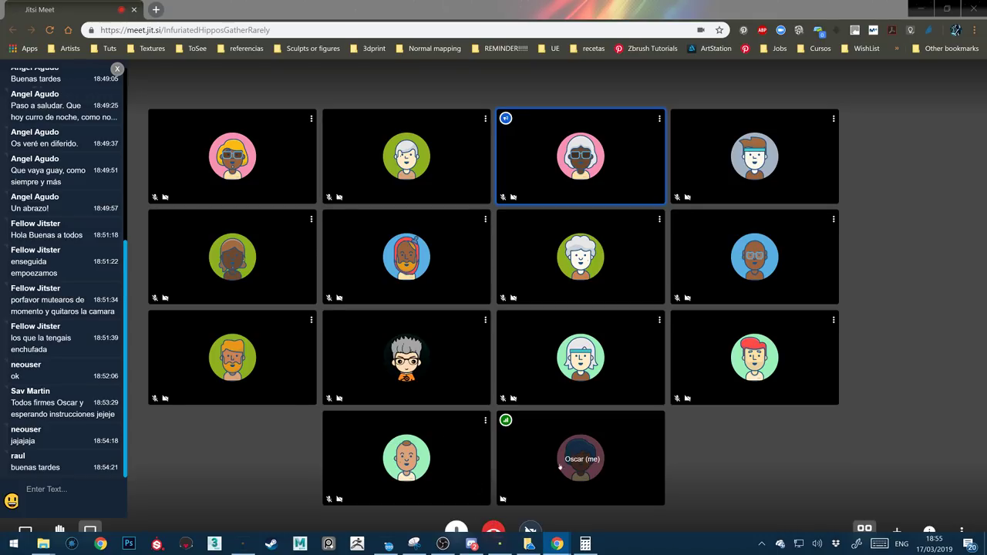
Turn on your own camera and leave the call in single-speaker view rather than tile view
{"action": "left_click", "coordinate": [530, 531]}
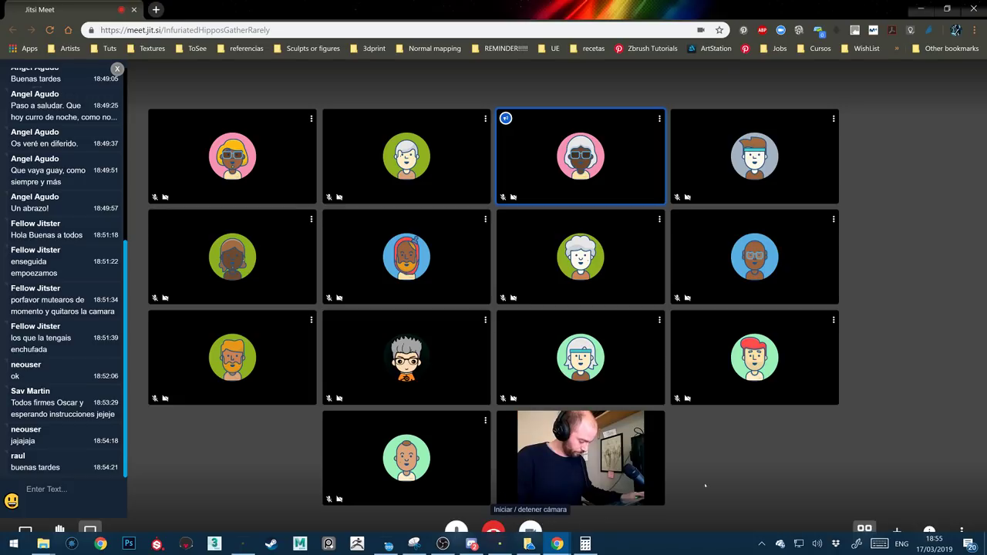
{"action": "mouse_move", "coordinate": [833, 219]}
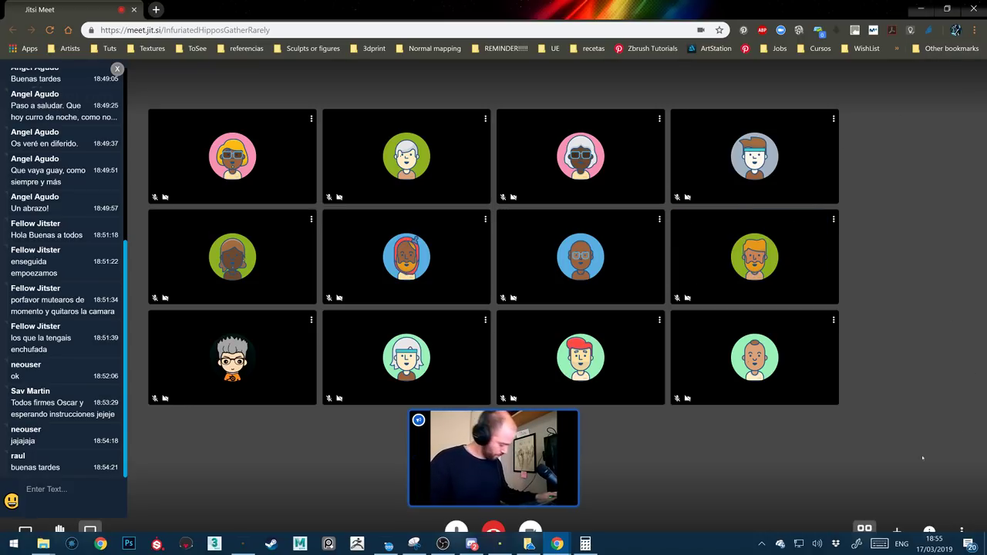
{"action": "left_click", "coordinate": [865, 528]}
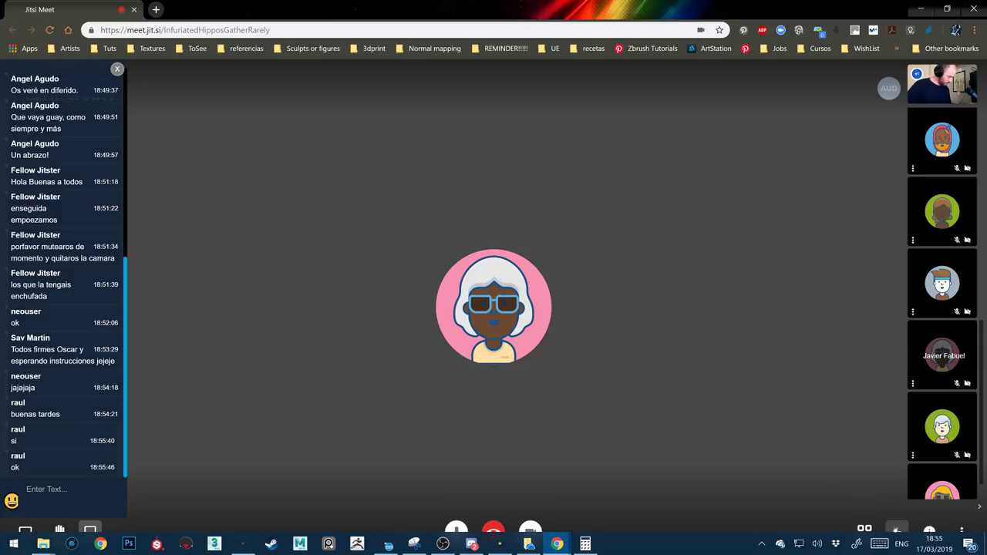
{"action": "left_click", "coordinate": [865, 529]}
{"action": "left_click", "coordinate": [864, 528]}
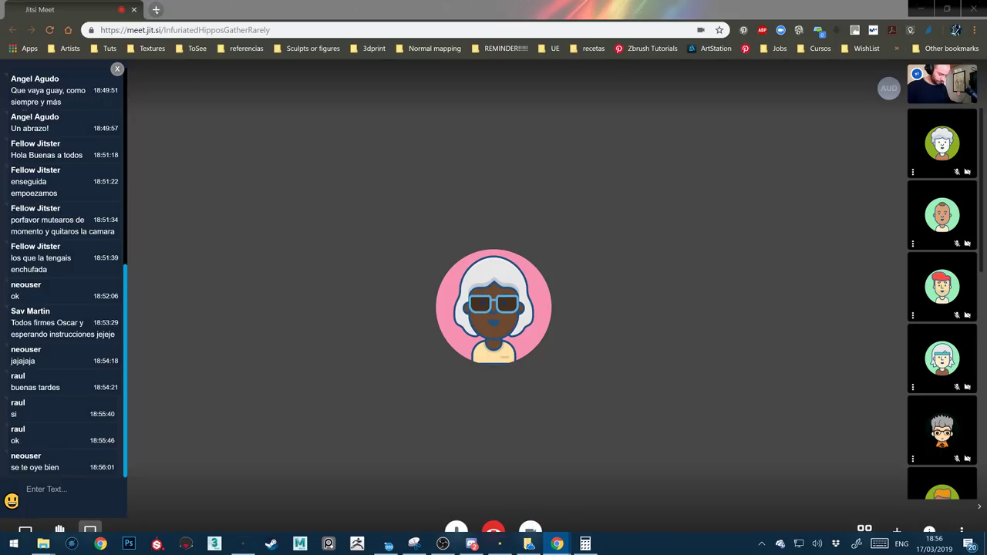
Open a new browser tab, view Chrome's main menu, and return to the Jitsi call tab
{"action": "left_click", "coordinate": [156, 9]}
{"action": "left_click", "coordinate": [974, 31]}
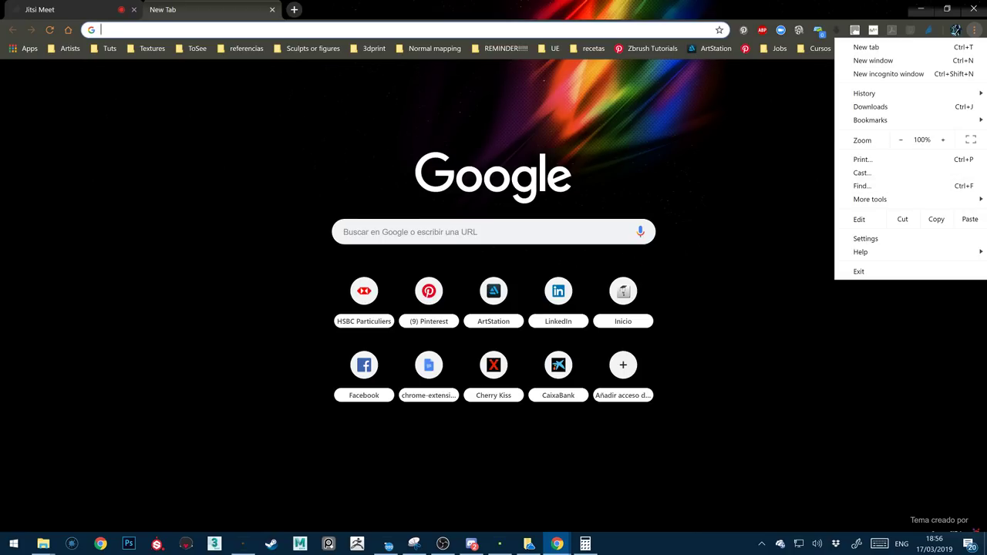
{"action": "left_click", "coordinate": [62, 9]}
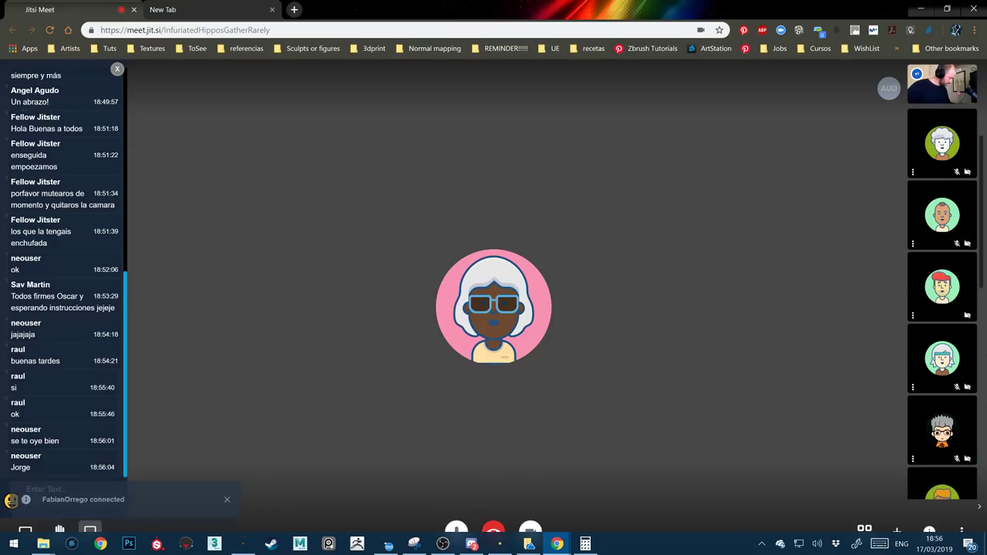
{"action": "scroll", "coordinate": [934, 432], "scroll_direction": "down", "scroll_amount": 4}
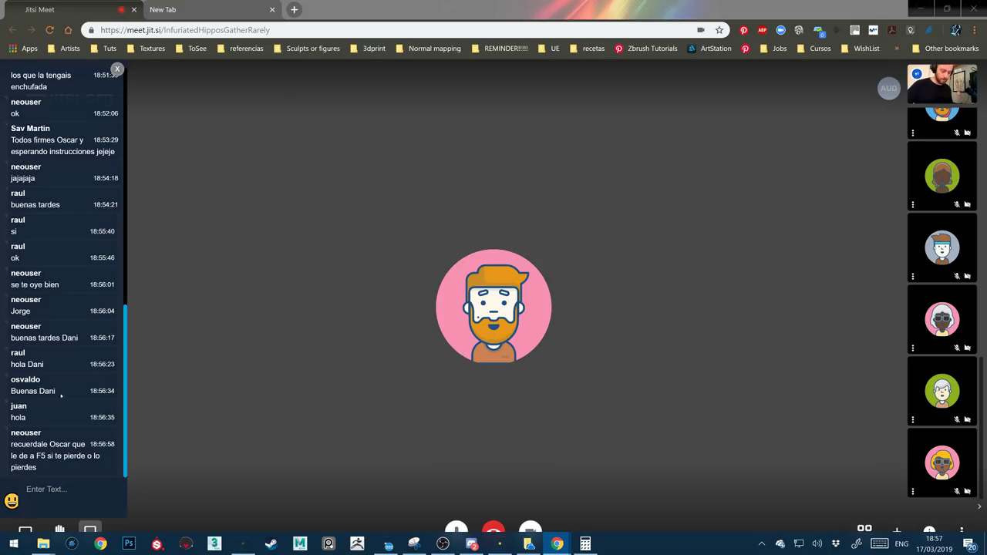
Paste the YouTube video link into the chat box and send it
{"action": "left_click", "coordinate": [46, 489]}
{"action": "type", "text": "https://www.youtube.com/watch?v=pVdTpDicTdk"}
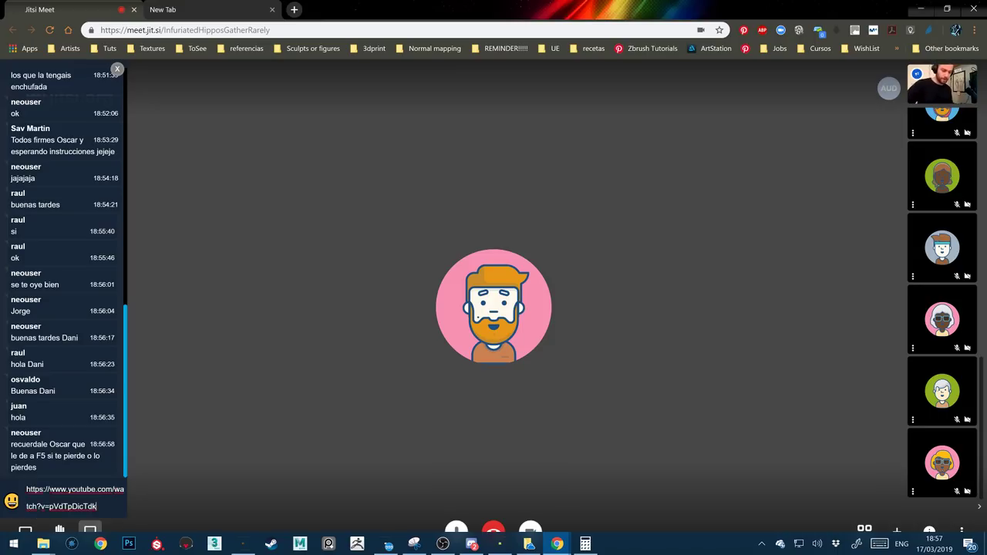
{"action": "key", "text": "Return"}
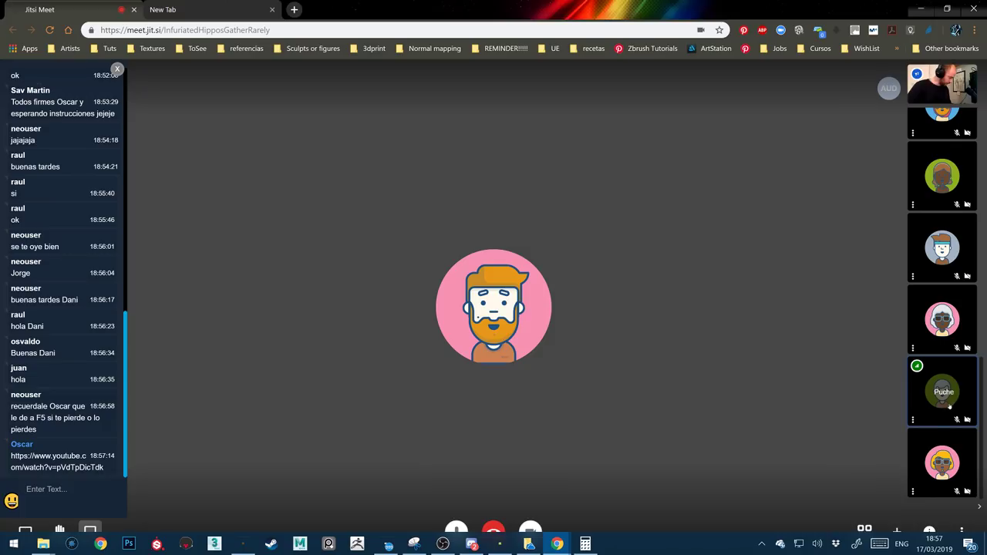
{"action": "scroll", "coordinate": [943, 417], "scroll_direction": "up", "scroll_amount": 3}
{"action": "scroll", "coordinate": [942, 432], "scroll_direction": "down", "scroll_amount": 2}
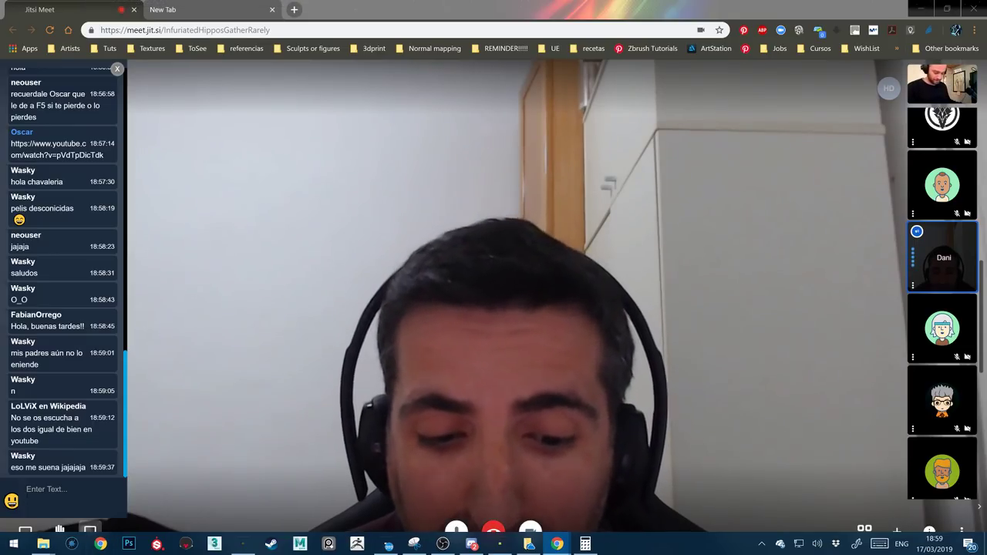
Paste the guest's ArtStation profile URL into the chat box and send it
{"action": "left_click", "coordinate": [27, 489]}
{"action": "type", "text": "https://www.artstation.com/danielcarrascojabalera"}
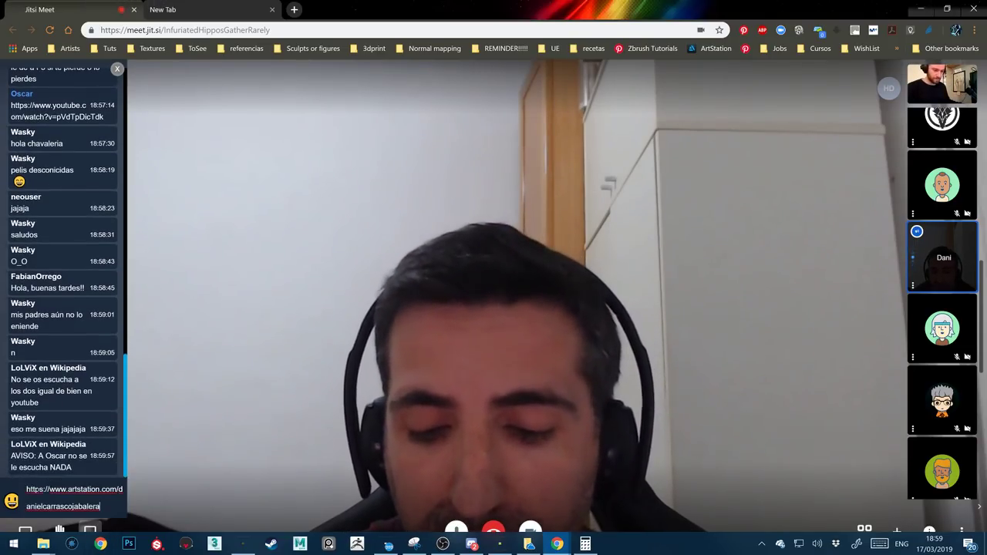
{"action": "key", "text": "Return"}
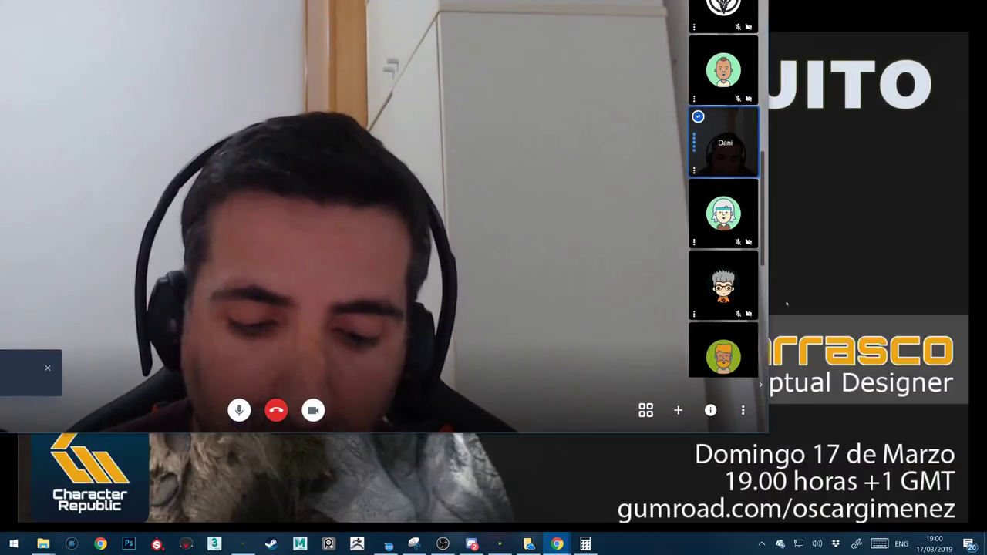
Open the call's additional actions menu and look through its options
{"action": "left_click", "coordinate": [744, 412]}
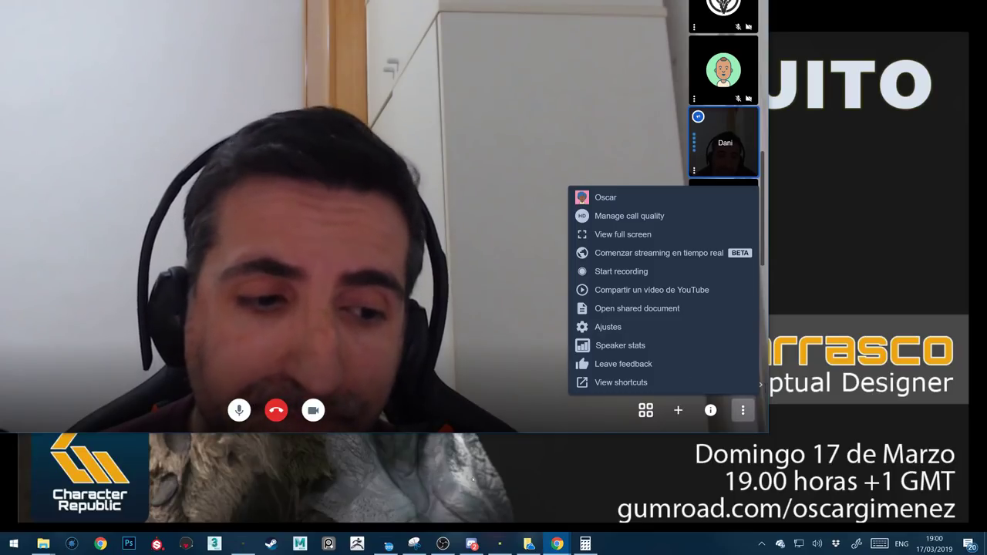
{"action": "mouse_move", "coordinate": [441, 546]}
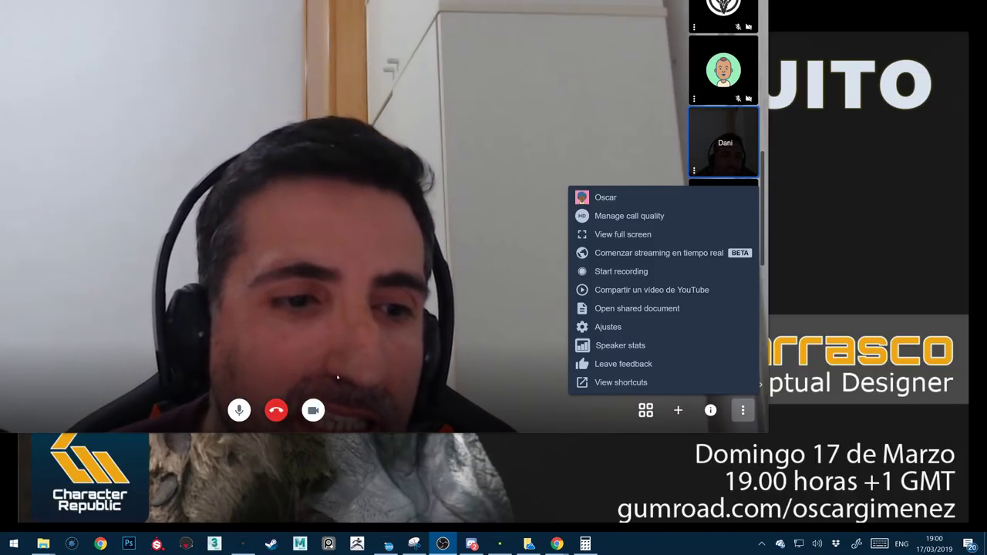
{"action": "mouse_move", "coordinate": [557, 544]}
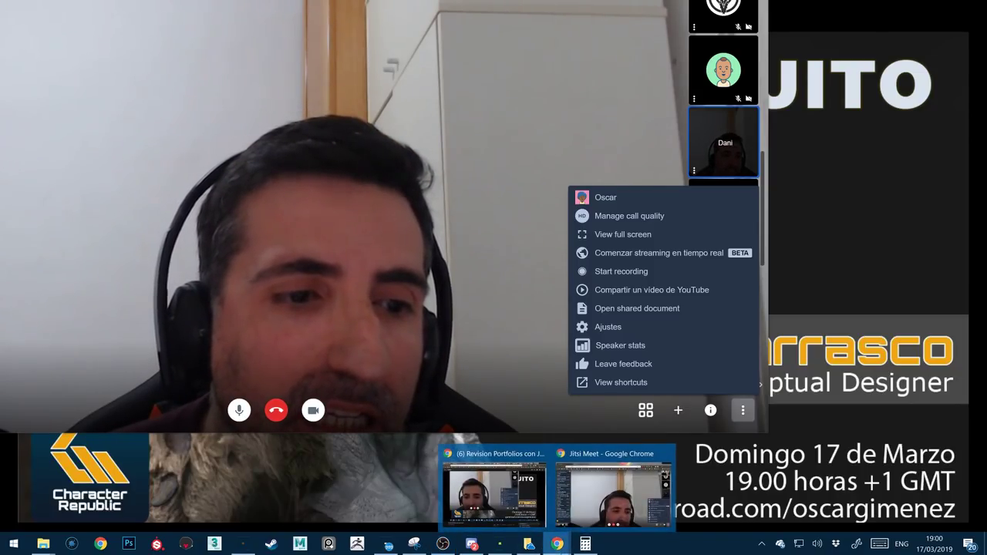
{"action": "mouse_move", "coordinate": [609, 498]}
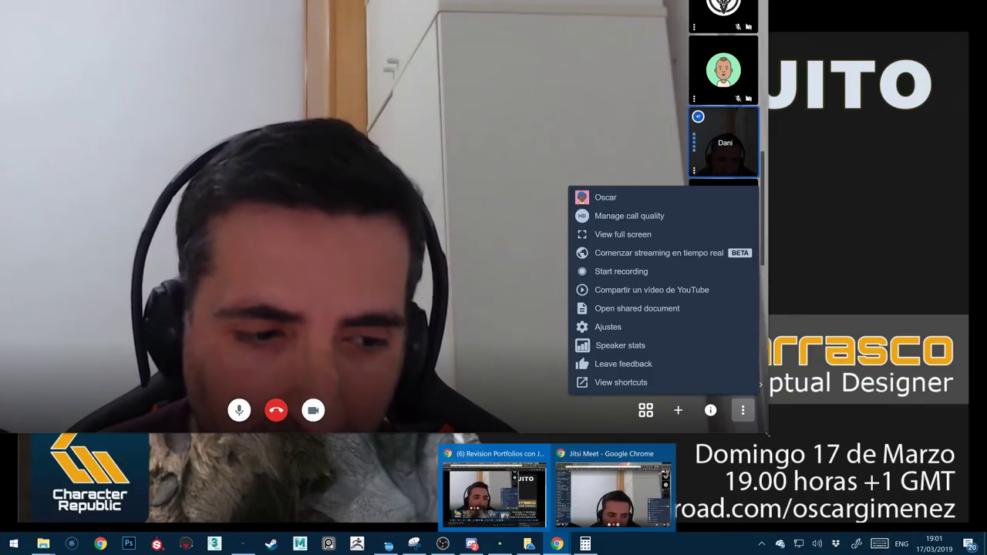
Exit full screen with F11 and drag the browser window flush with the screen's left edge
{"action": "key", "text": "F11"}
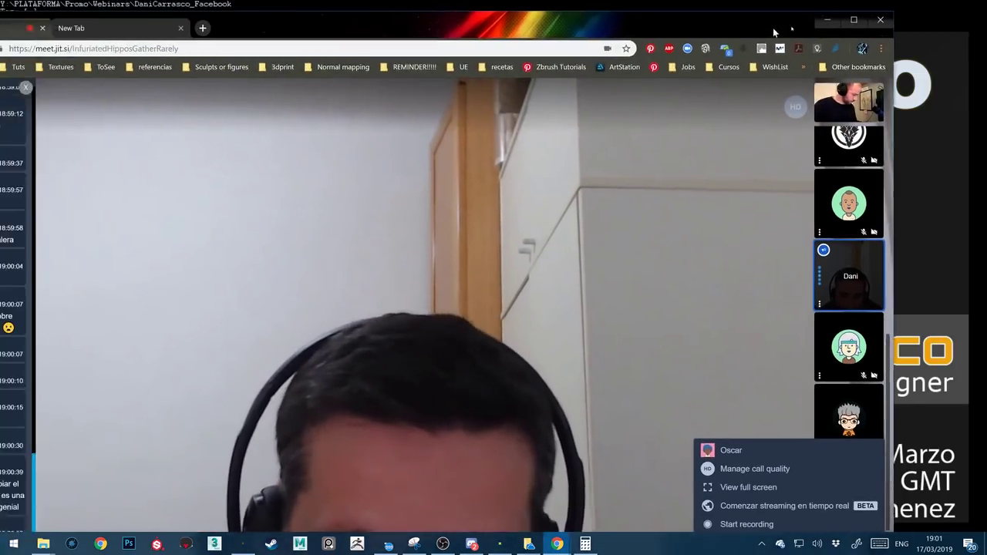
{"action": "left_click_drag", "start_coordinate": [774, 32], "coordinate": [831, 9]}
{"action": "left_click_drag", "start_coordinate": [379, 17], "coordinate": [405, 17]}
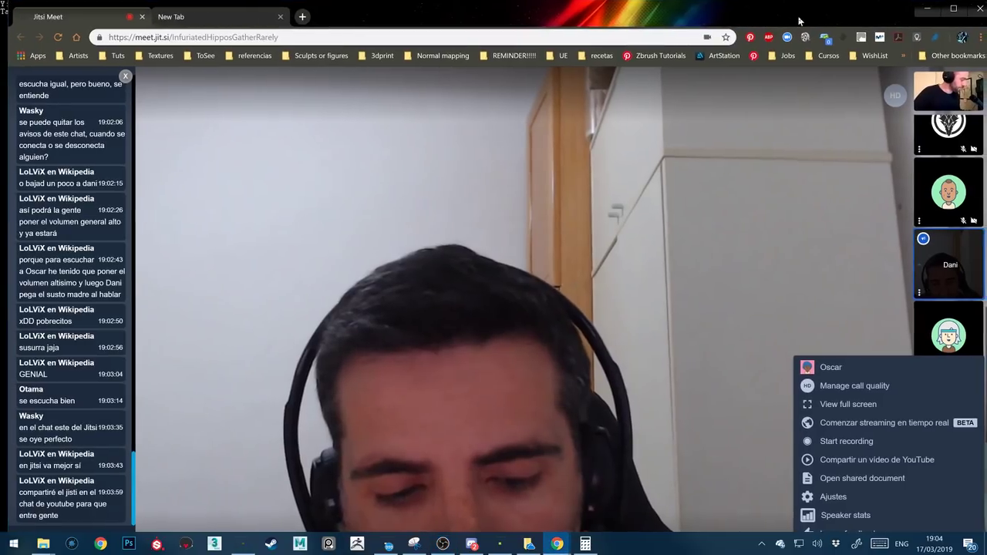
{"action": "left_click_drag", "start_coordinate": [805, 18], "coordinate": [792, 14]}
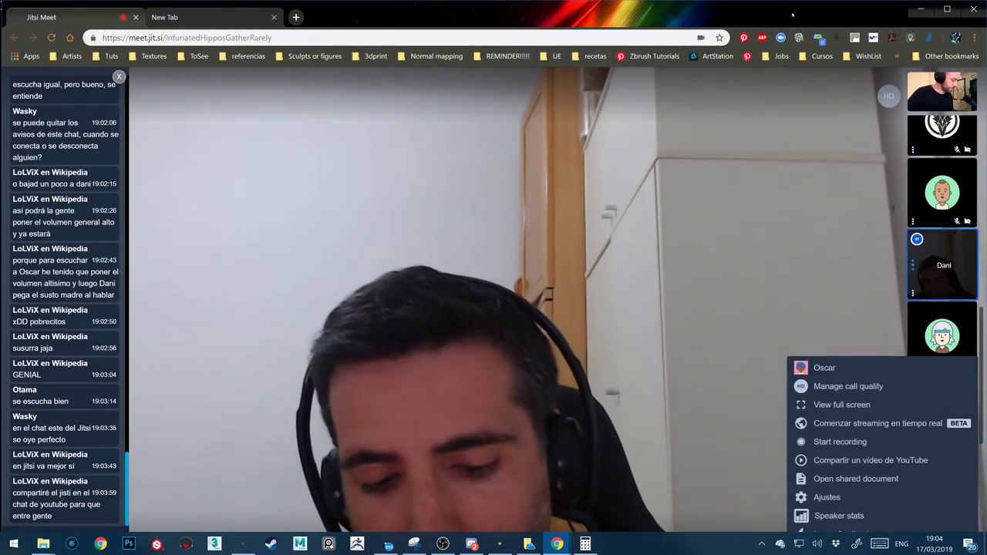
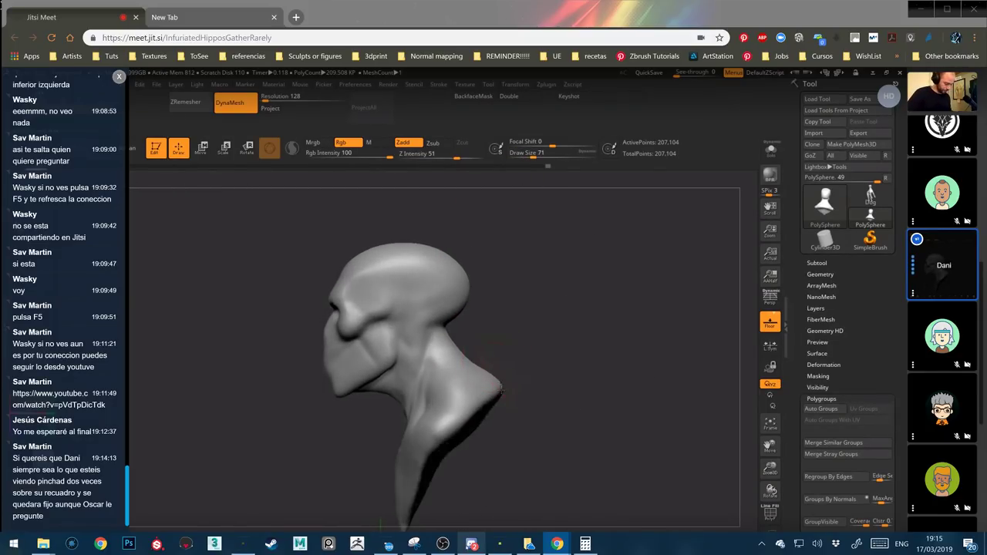
Carve a furrowed brow, hollow eye sockets and sagging jowls into the alien bust at brush size 124
{"action": "mouse_move", "coordinate": [471, 543]}
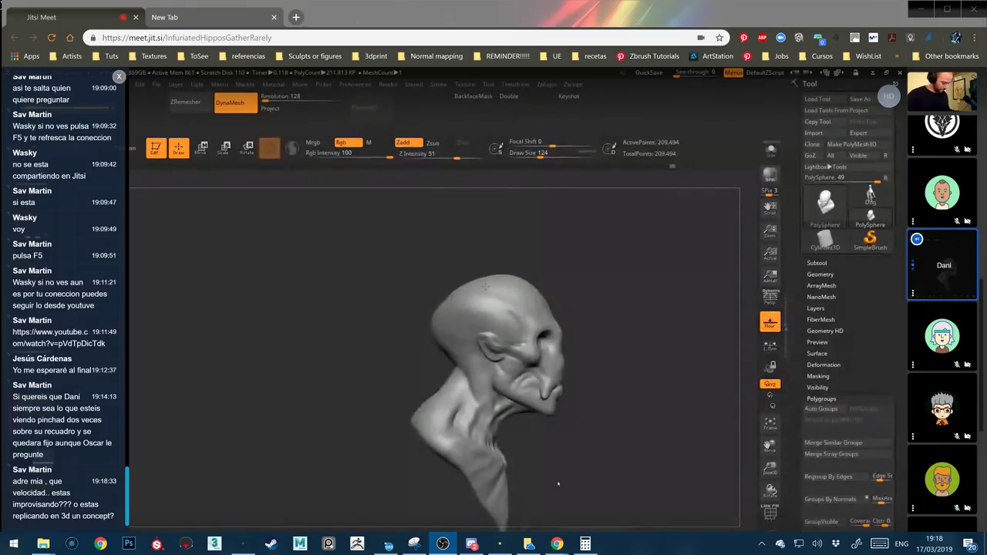
Move the meeting window aside and back while refining the brow at draw size 31
{"action": "mouse_move", "coordinate": [557, 544]}
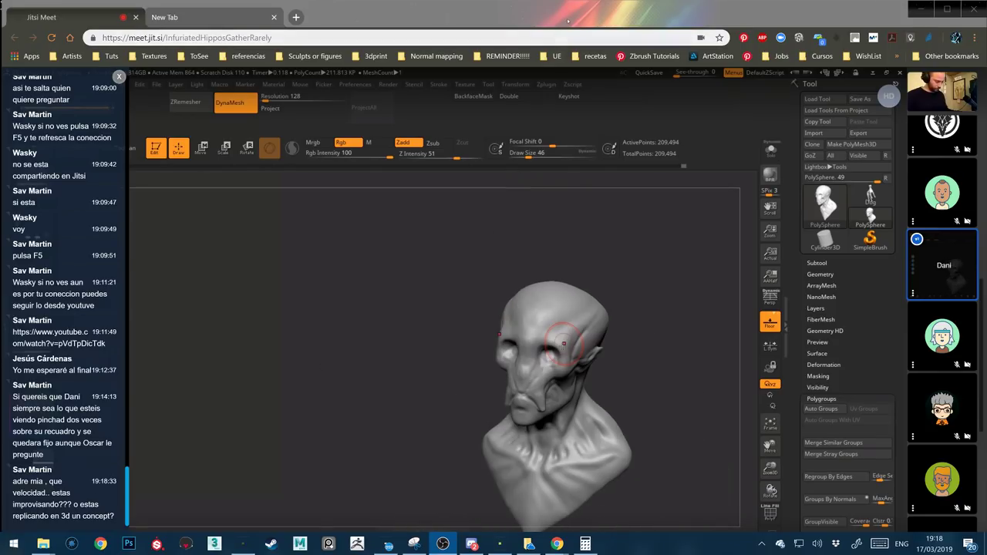
{"action": "mouse_move", "coordinate": [545, 16]}
{"action": "left_mouse_down"}
{"action": "mouse_move", "coordinate": [558, 7]}
{"action": "mouse_move", "coordinate": [557, 19]}
{"action": "left_mouse_up"}
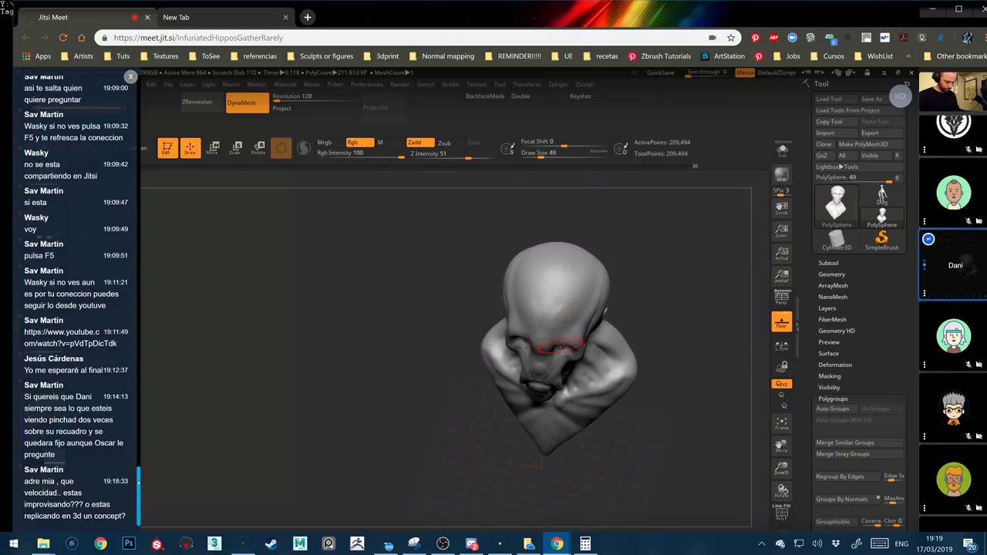
{"action": "left_click_drag", "start_coordinate": [738, 2], "coordinate": [723, 14]}
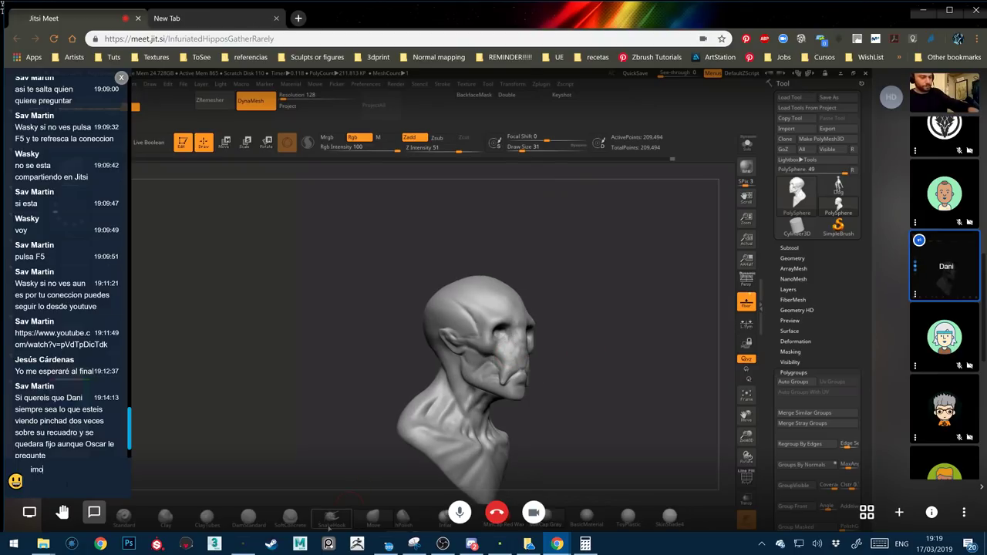
Send the chat reply 'improvisando' in Jitsi Meet
{"action": "type", "text": "impor"}
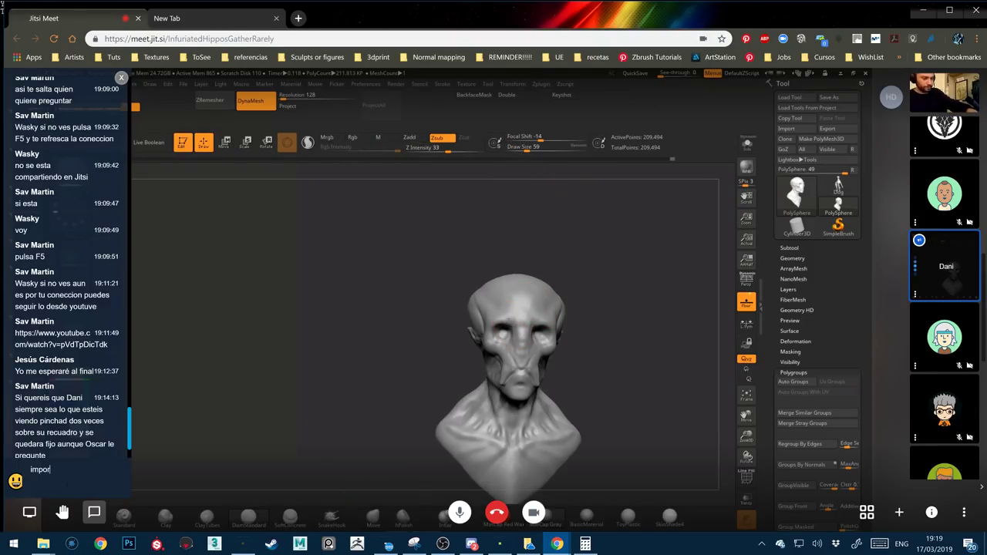
{"action": "key", "text": "BackSpace"}
{"action": "key", "text": "BackSpace"}
{"action": "type", "text": "rovi"}
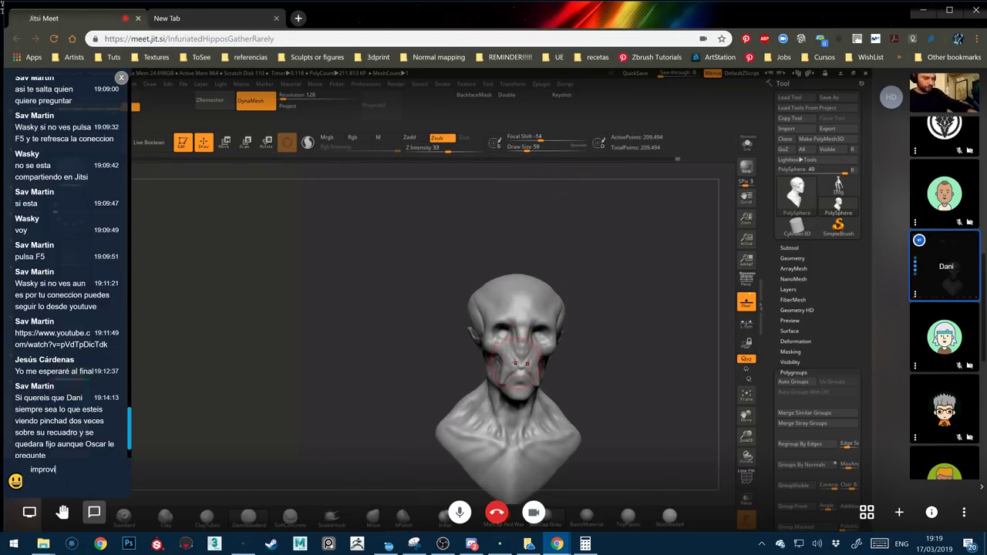
{"action": "type", "text": "sando"}
{"action": "key", "text": "Return"}
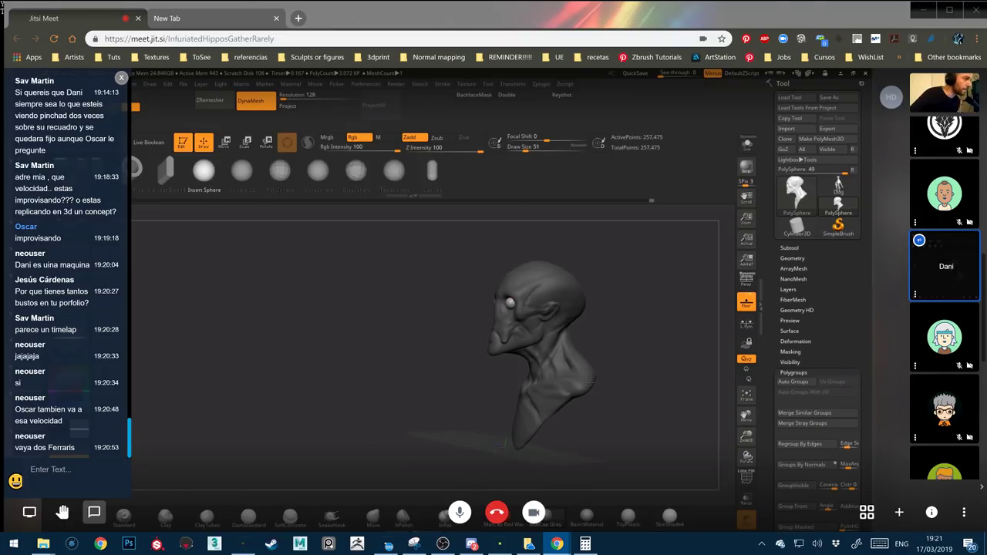
Nudge the eyeball slightly into its socket with the Move gizmo, then return to Draw
{"action": "left_click_drag", "start_coordinate": [632, 418], "coordinate": [521, 330]}
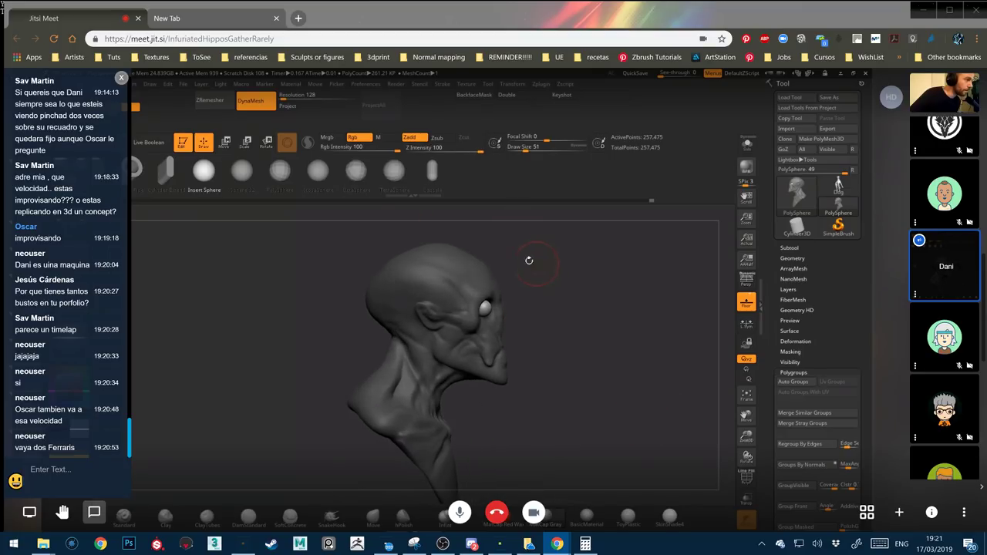
{"action": "key", "text": "w"}
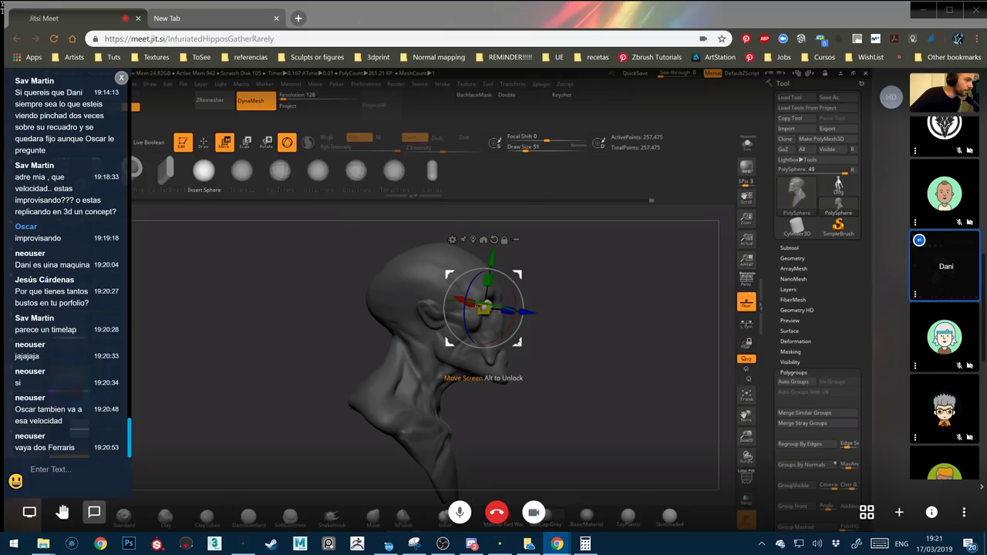
{"action": "mouse_move", "coordinate": [515, 341]}
{"action": "left_mouse_down"}
{"action": "mouse_move", "coordinate": [547, 342]}
{"action": "mouse_move", "coordinate": [509, 341]}
{"action": "left_mouse_up"}
{"action": "left_click", "coordinate": [203, 142]}
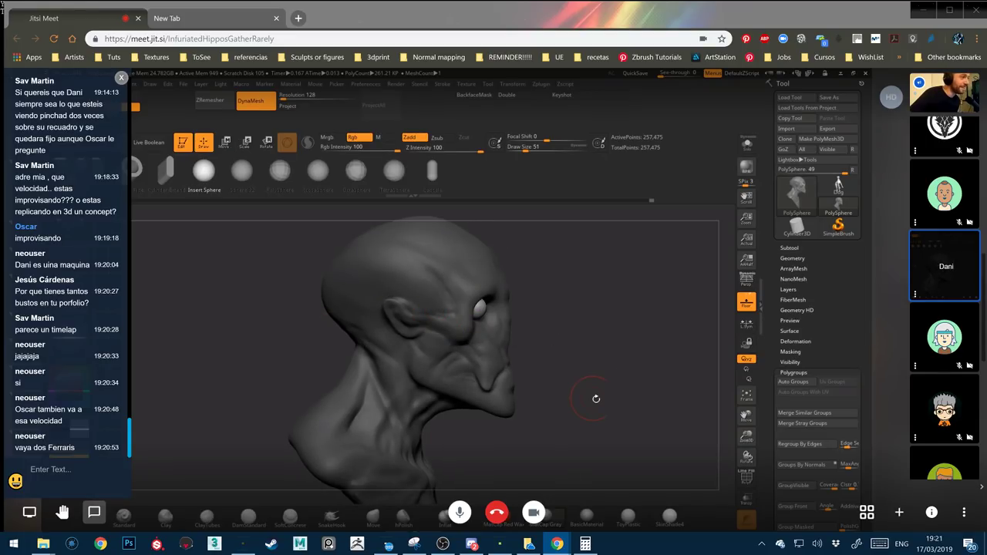
Check both eyes from the front and show the Tool > Geometry subdivision options
{"action": "mouse_move", "coordinate": [595, 399]}
{"action": "left_mouse_down"}
{"action": "mouse_move", "coordinate": [566, 410]}
{"action": "mouse_move", "coordinate": [611, 398]}
{"action": "left_mouse_up"}
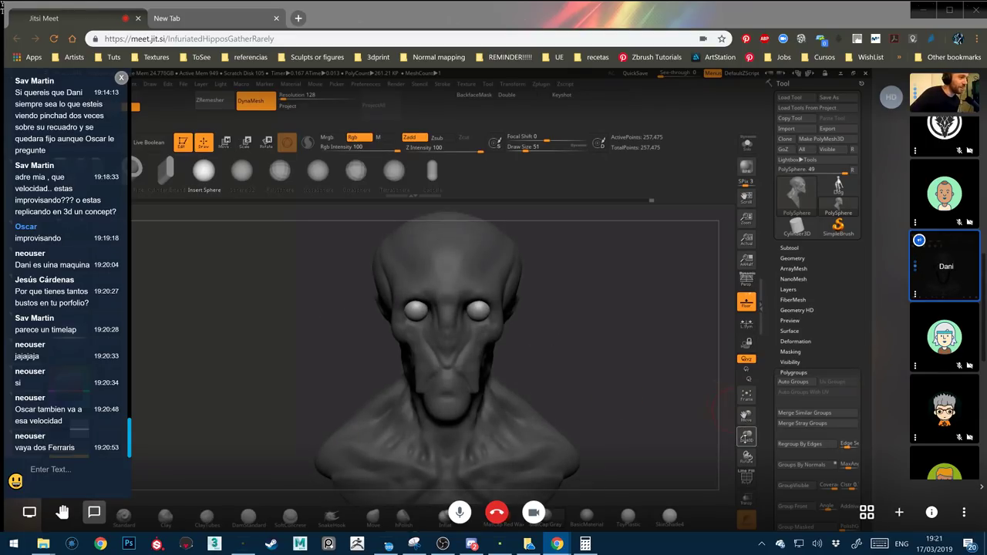
{"action": "mouse_move", "coordinate": [747, 436]}
{"action": "left_mouse_down"}
{"action": "mouse_move", "coordinate": [747, 420]}
{"action": "mouse_move", "coordinate": [746, 443]}
{"action": "left_mouse_up"}
{"action": "left_click_drag", "start_coordinate": [555, 425], "coordinate": [666, 412]}
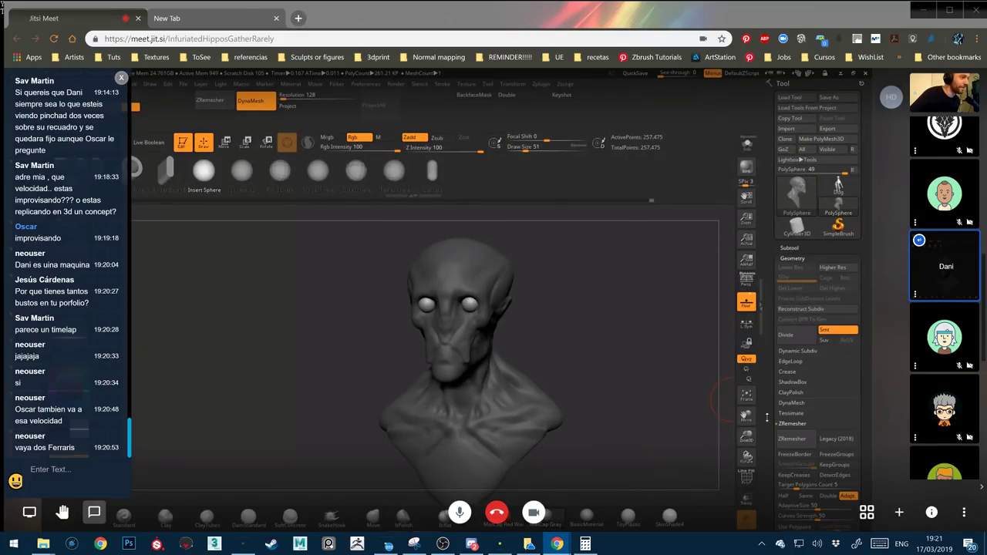
{"action": "left_click", "coordinate": [792, 258]}
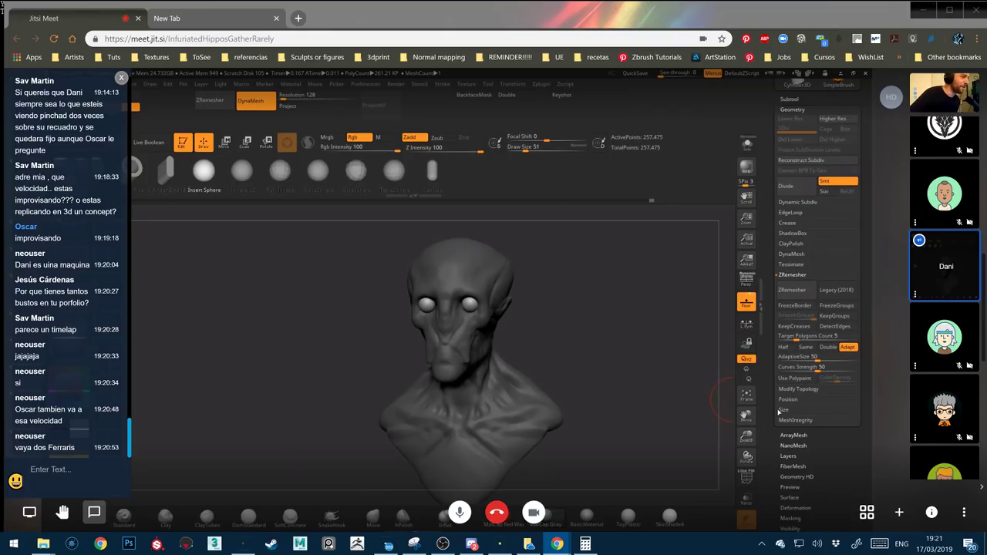
Expand the Tool > Subtool Split options, undo once, and check the bust from the side
{"action": "left_click", "coordinate": [785, 99]}
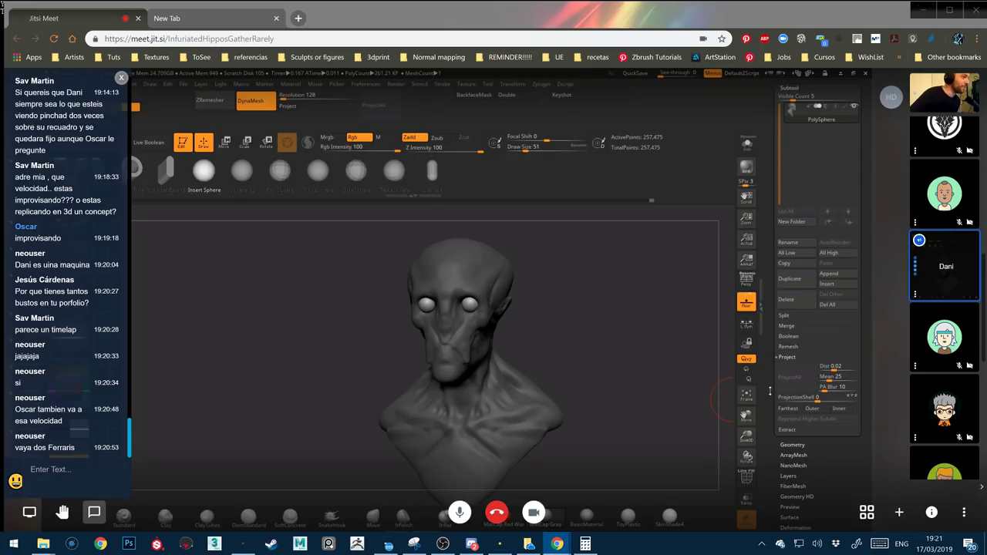
{"action": "left_click", "coordinate": [785, 315]}
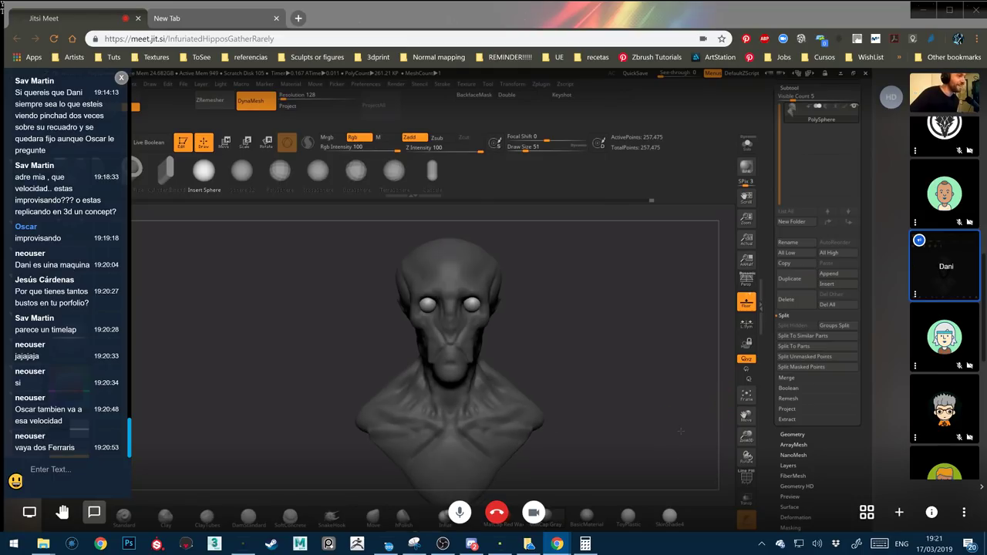
{"action": "key", "text": "ctrl+z"}
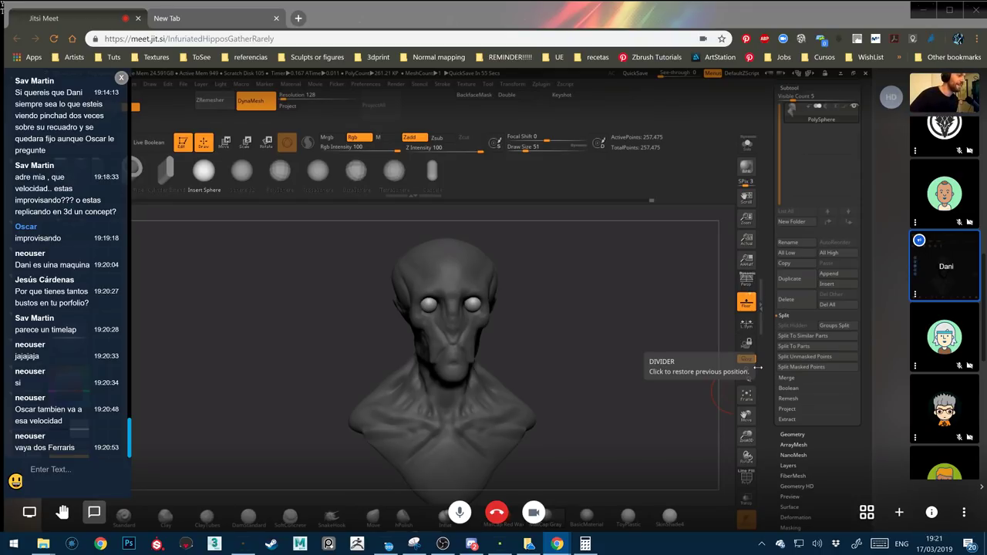
{"action": "left_click_drag", "start_coordinate": [614, 447], "coordinate": [582, 454]}
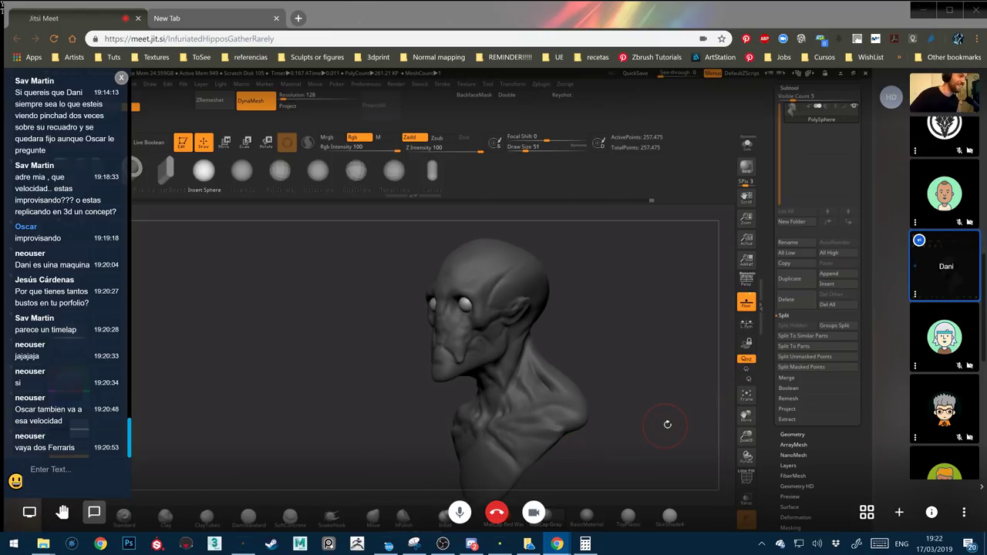
{"action": "left_click_drag", "start_coordinate": [668, 425], "coordinate": [690, 426]}
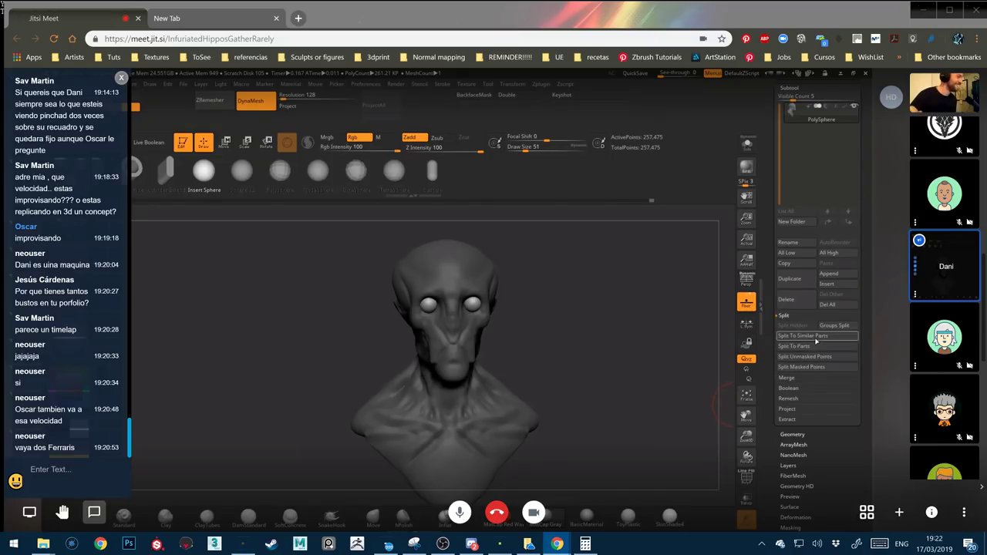
Split the masked eyeballs into their own subtool, duplicate it and move the copy up
{"action": "left_click", "coordinate": [801, 366]}
{"action": "left_click_drag", "start_coordinate": [679, 401], "coordinate": [718, 286]}
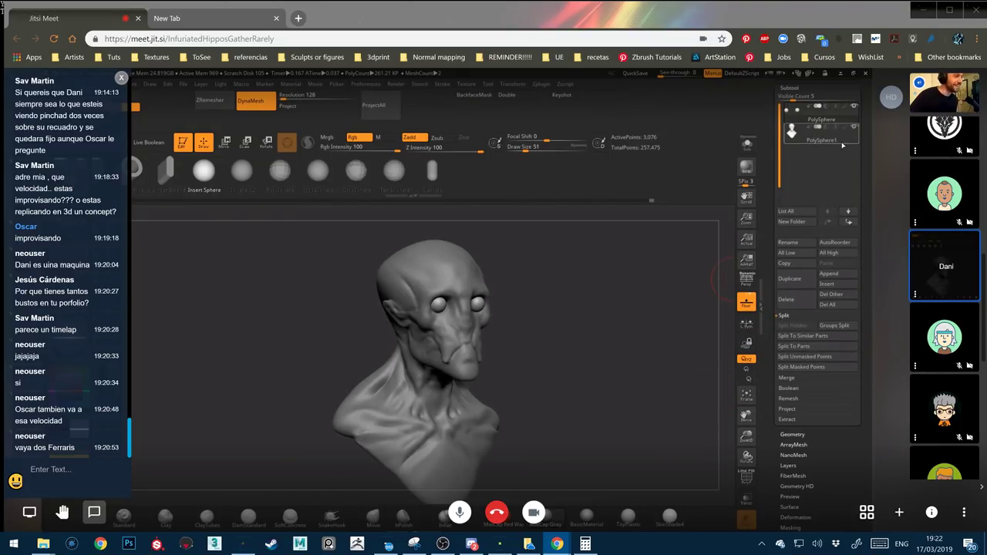
{"action": "left_click", "coordinate": [790, 279]}
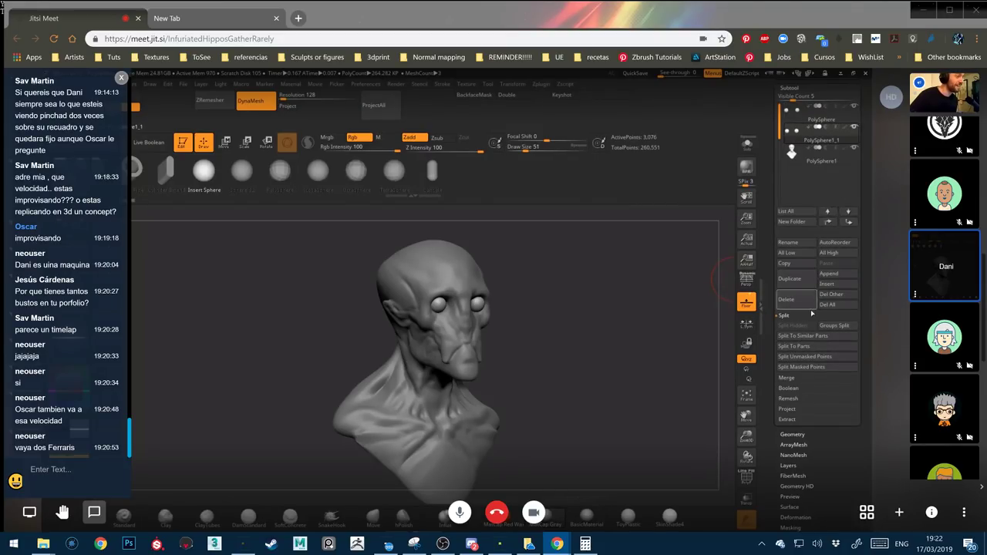
{"action": "left_click", "coordinate": [829, 222]}
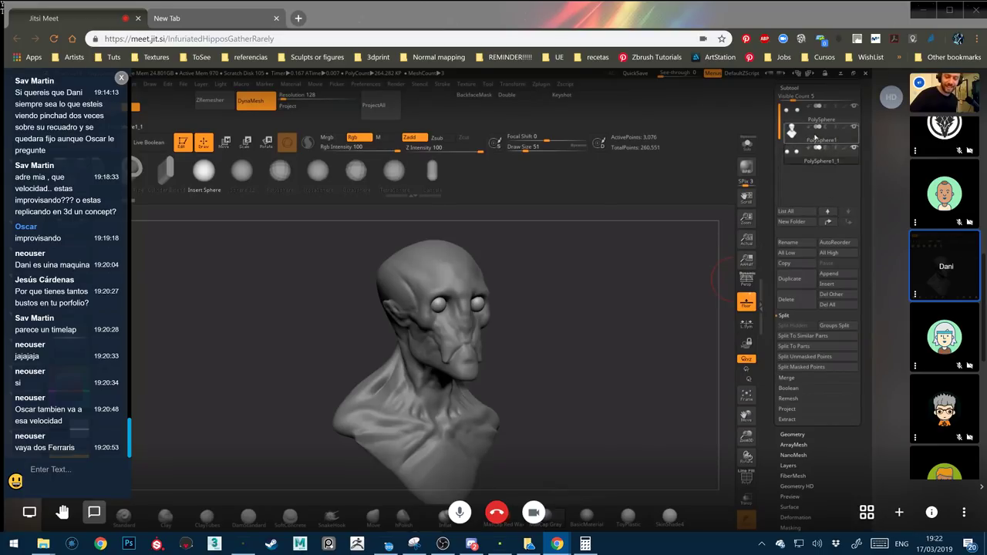
Merge the eyeball subtool down into its copy, confirm, and reselect the bust subtool
{"action": "left_click", "coordinate": [788, 379]}
{"action": "left_click", "coordinate": [789, 338]}
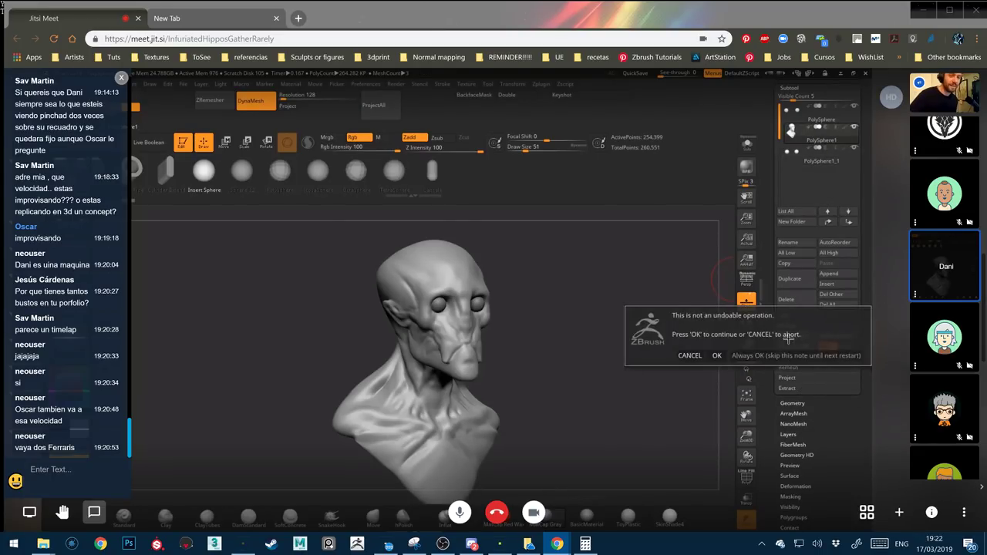
{"action": "left_click", "coordinate": [716, 355]}
{"action": "left_click_drag", "start_coordinate": [661, 395], "coordinate": [658, 342]}
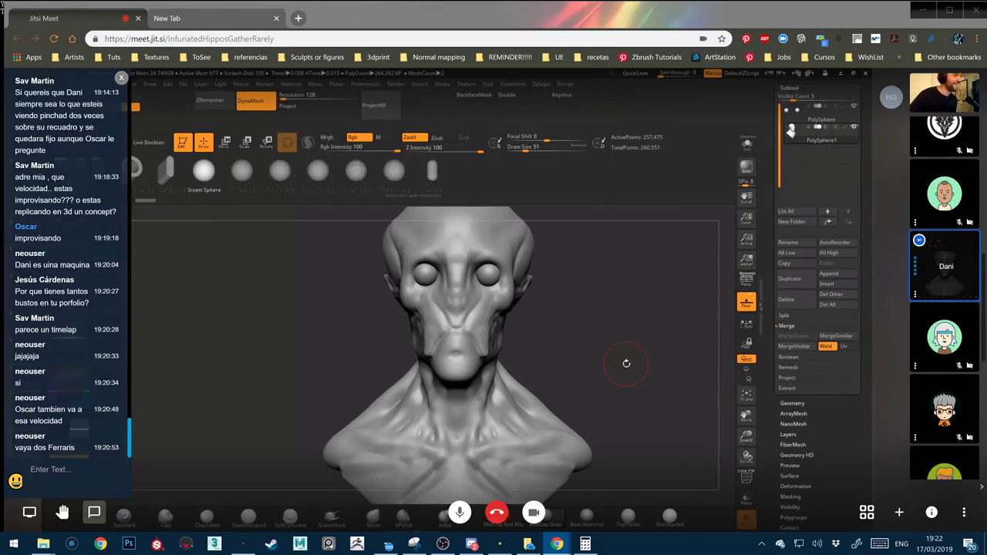
{"action": "left_click", "coordinate": [855, 109]}
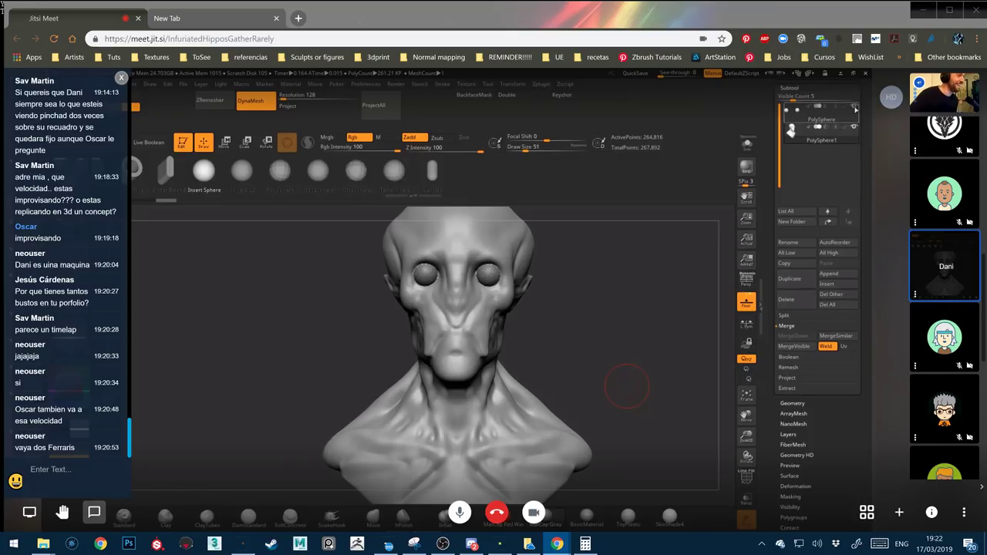
{"action": "left_click_drag", "start_coordinate": [627, 386], "coordinate": [656, 384]}
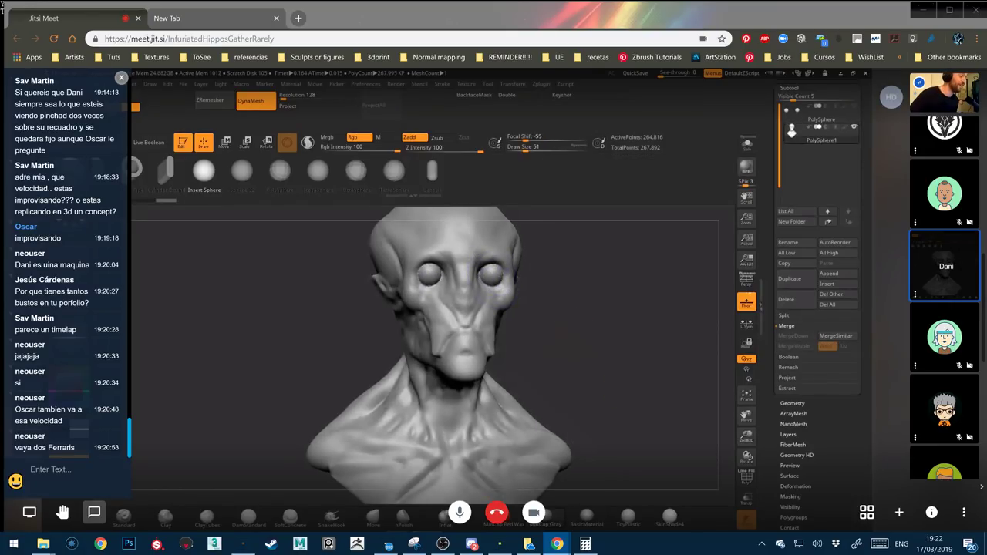
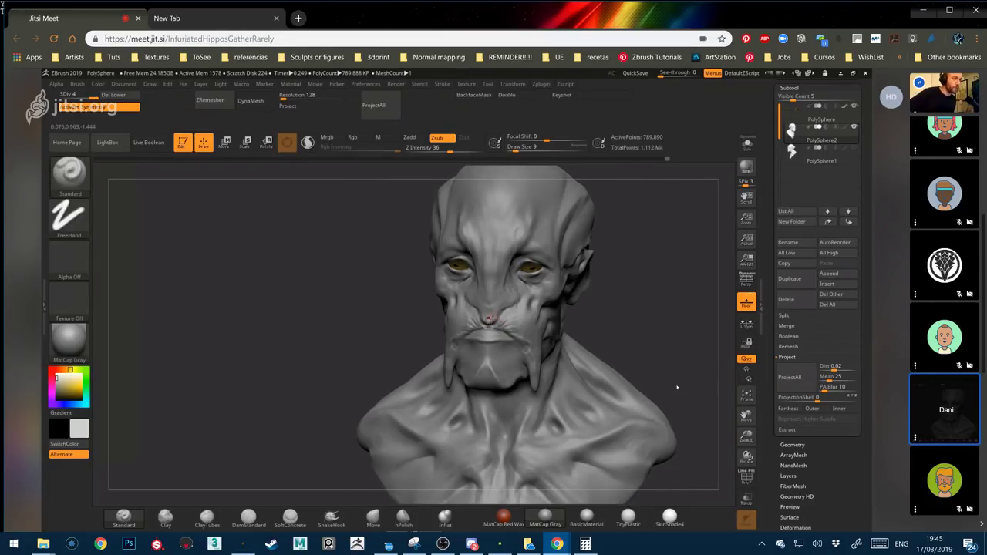
Open the Jitsi meeting chat and add a thumbs-up emoji to the message
{"action": "mouse_move", "coordinate": [676, 387]}
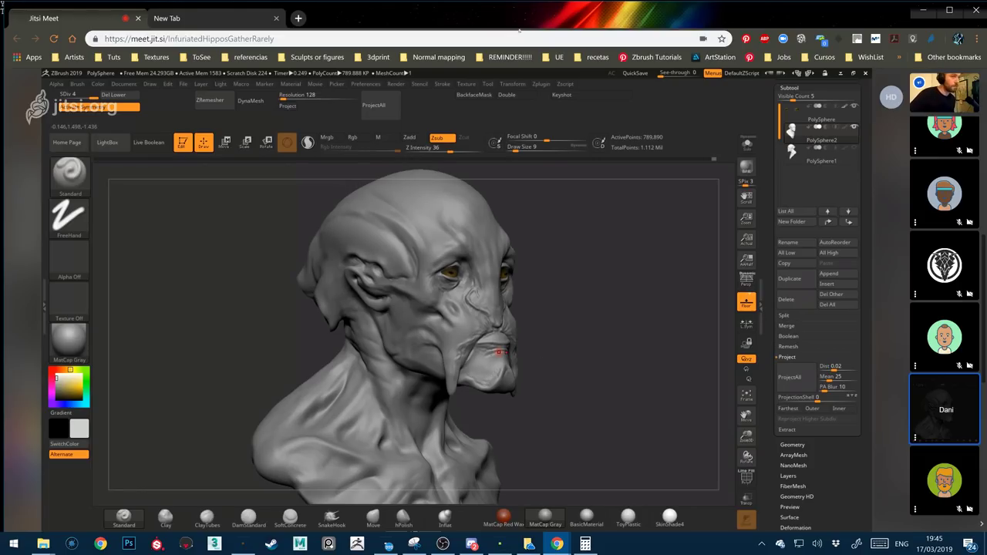
{"action": "mouse_move", "coordinate": [26, 488]}
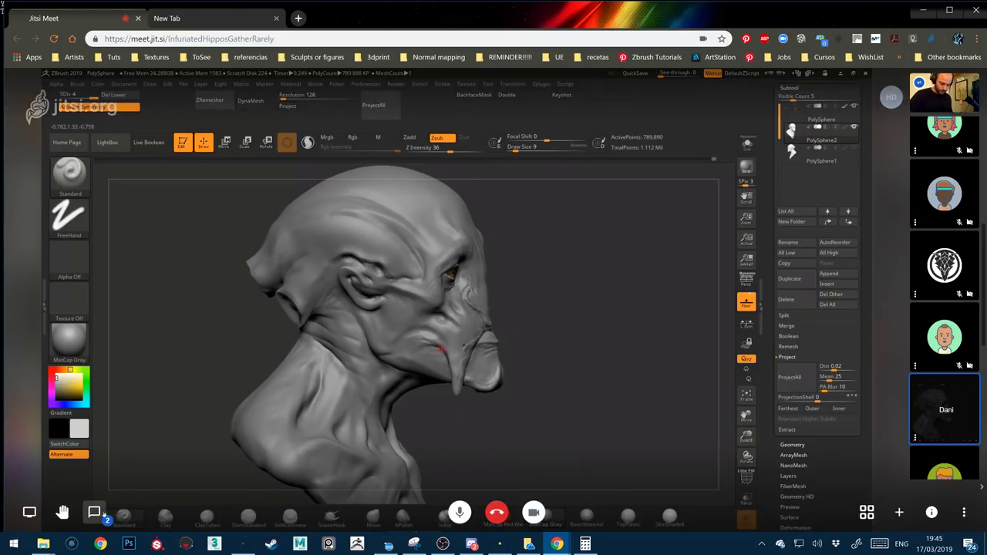
{"action": "left_click", "coordinate": [95, 512]}
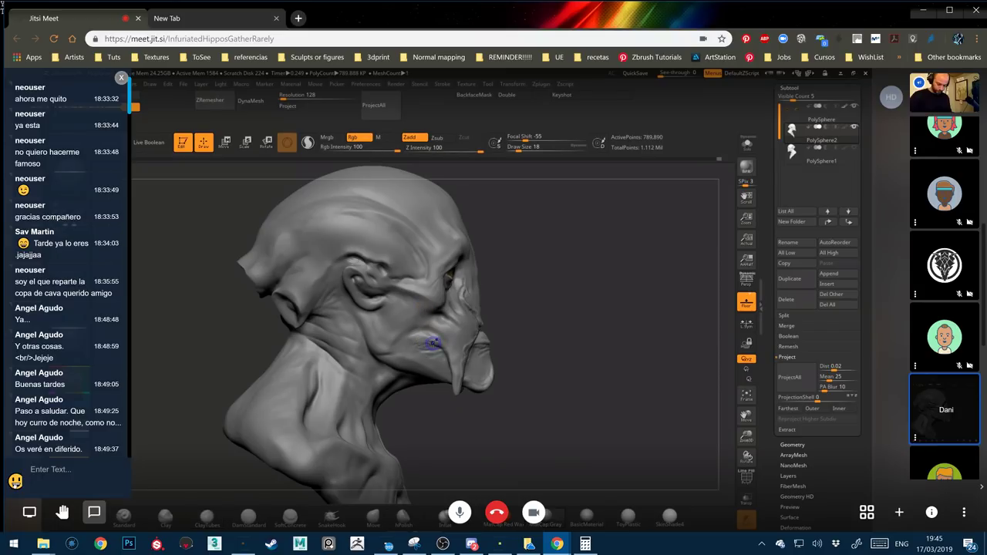
{"action": "left_click", "coordinate": [15, 481]}
{"action": "left_click", "coordinate": [85, 385]}
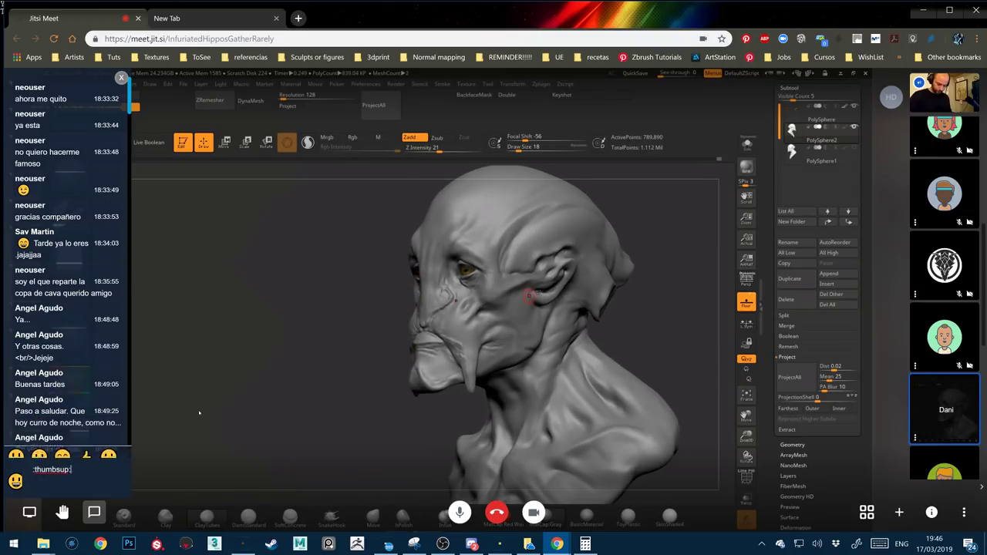
{"action": "key", "text": "Return"}
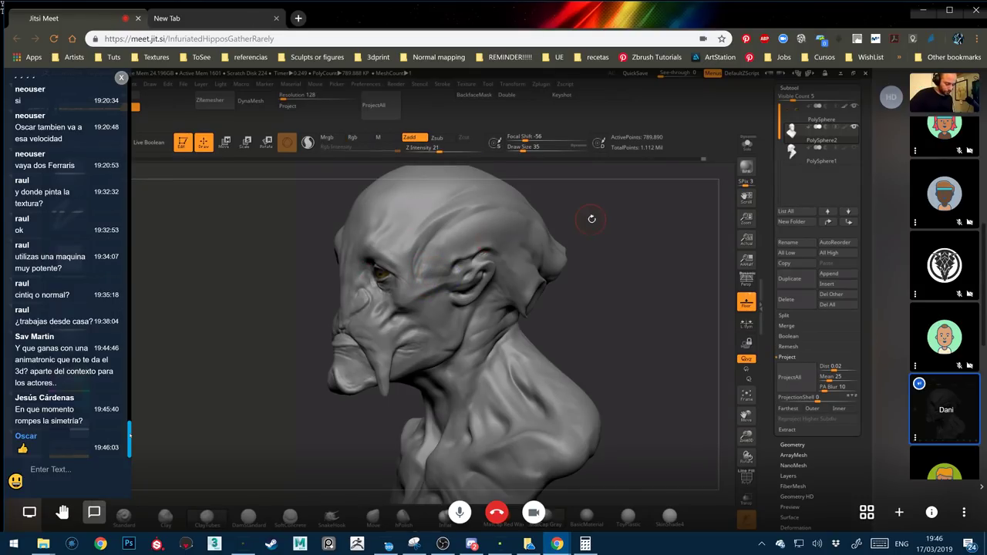
Scroll up in the Jitsi chat to review the new participant questions
{"action": "scroll", "coordinate": [68, 270], "scroll_direction": "up", "scroll_amount": 1}
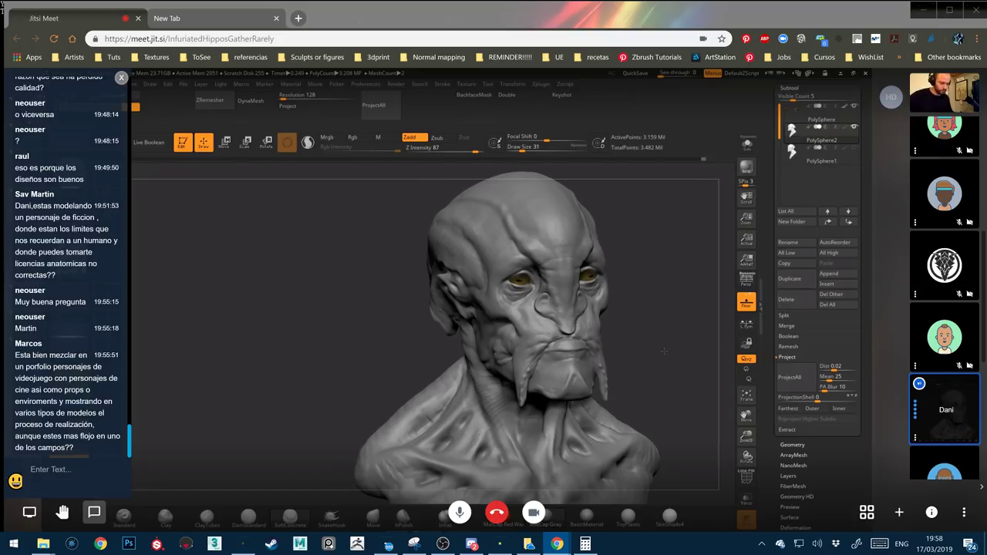
Close the Jitsi chat panel to reveal the full ZBrush view of the alien bust
{"action": "left_click", "coordinate": [121, 78]}
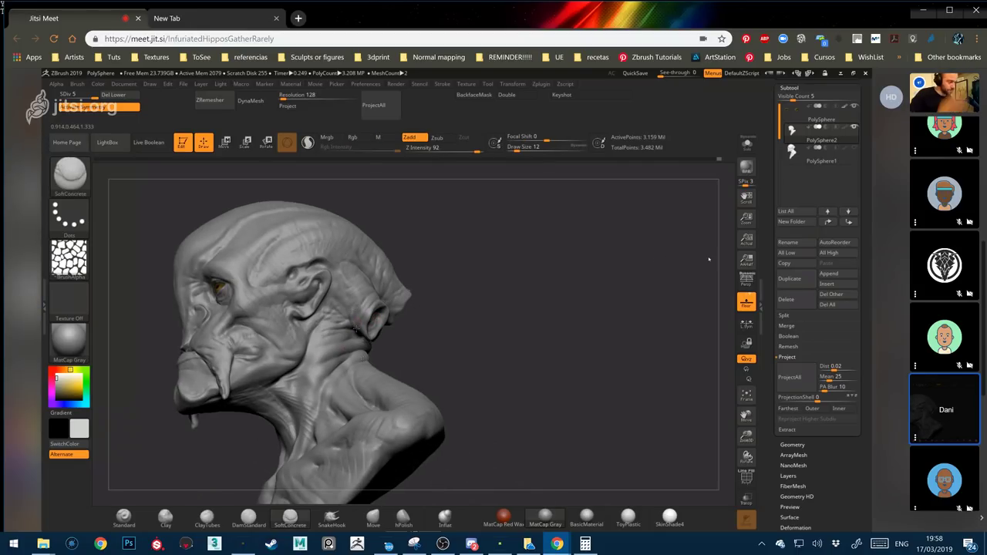
{"action": "mouse_move", "coordinate": [709, 259]}
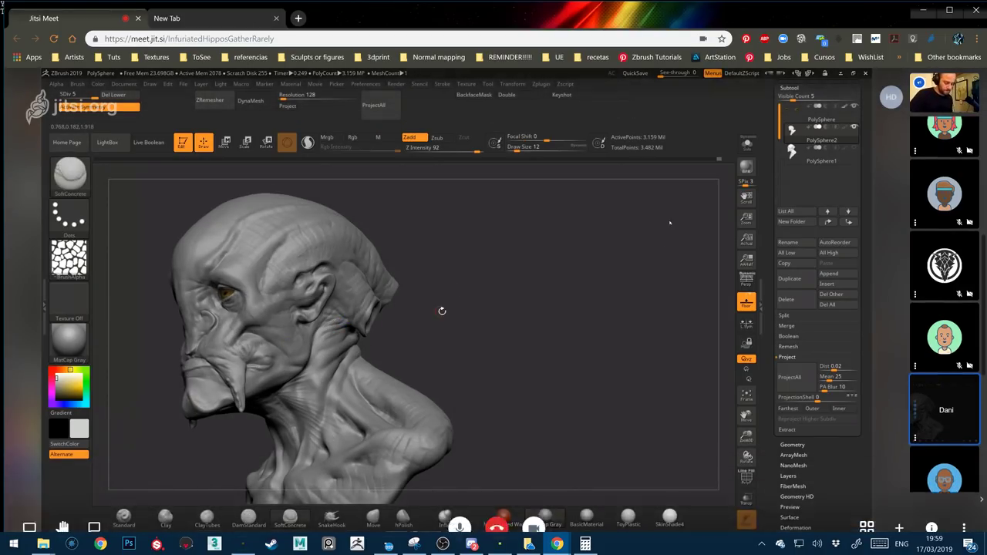
Sculpt fine creases on the side of the alien's snout near the nostril
{"action": "mouse_move", "coordinate": [661, 218]}
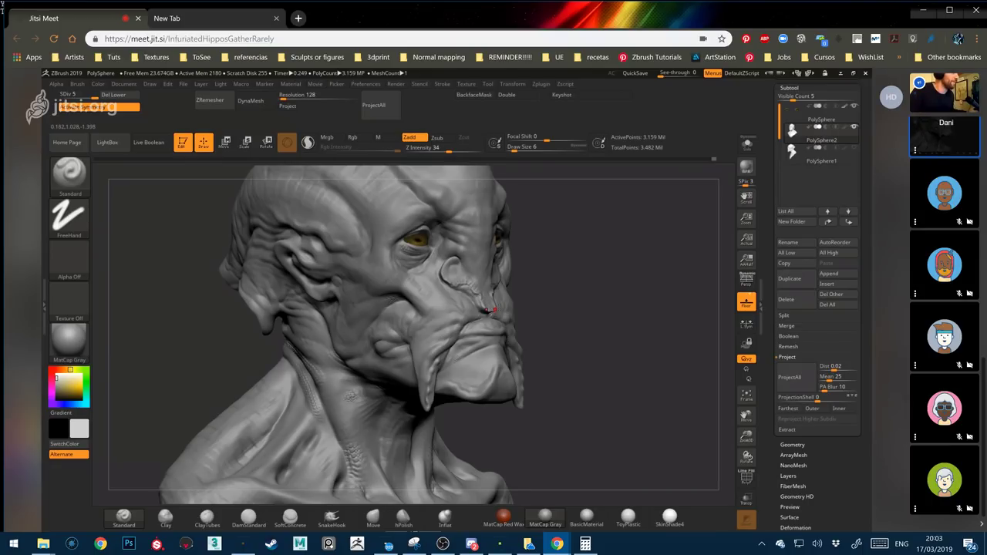
{"action": "right_click_drag", "start_coordinate": [491, 311], "coordinate": [487, 317], "text": "shift"}
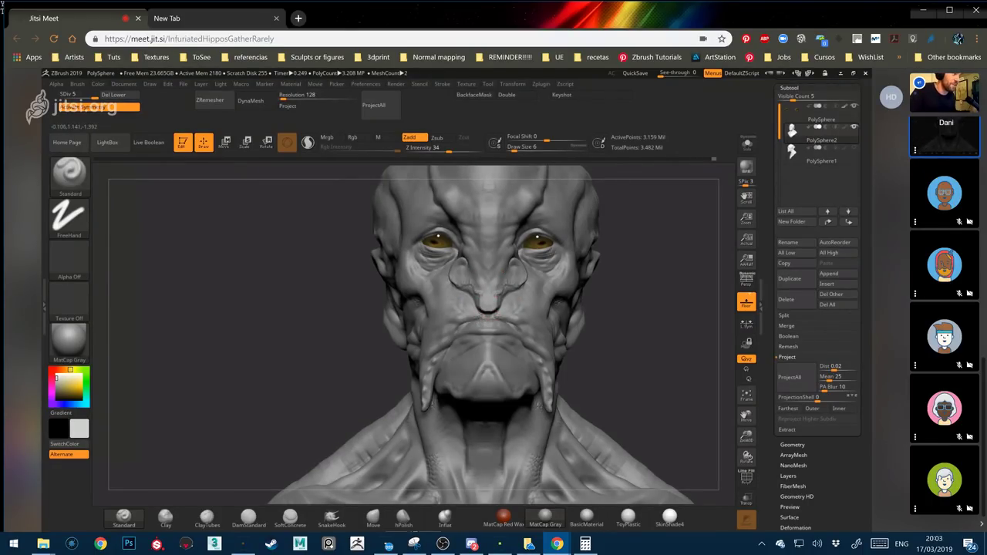
{"action": "right_click_drag", "start_coordinate": [590, 295], "coordinate": [540, 302]}
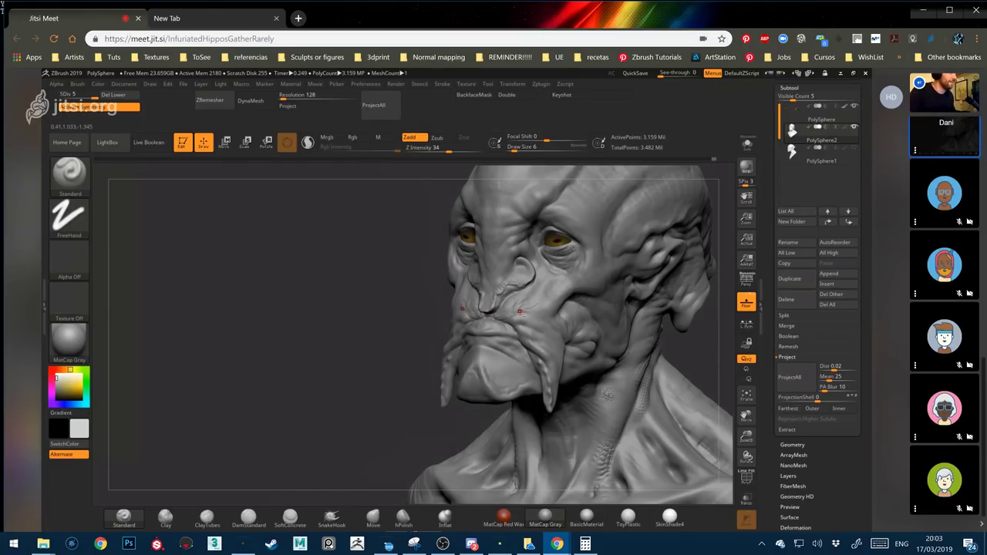
{"action": "right_click_drag", "start_coordinate": [392, 365], "coordinate": [422, 368], "text": "shift"}
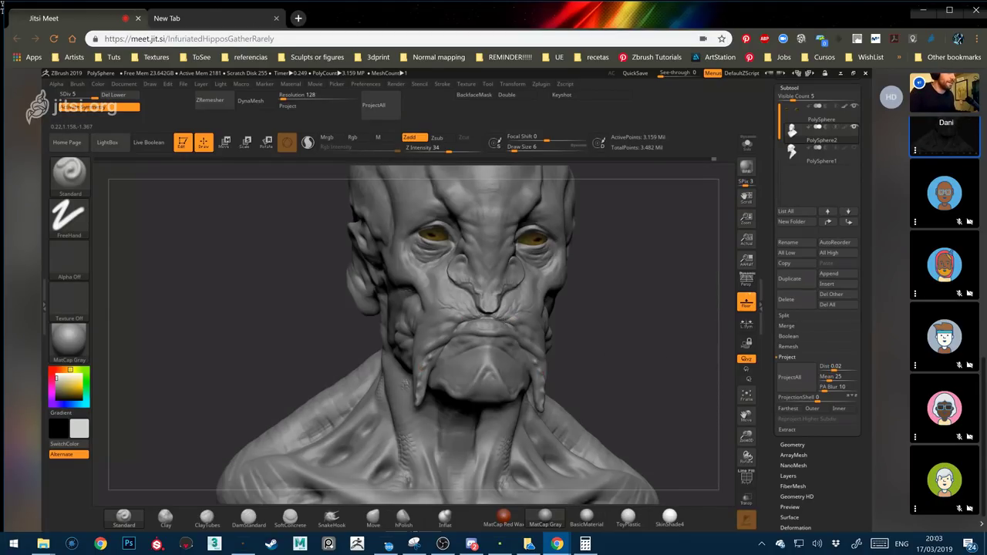
{"action": "right_click_drag", "start_coordinate": [587, 308], "coordinate": [629, 310]}
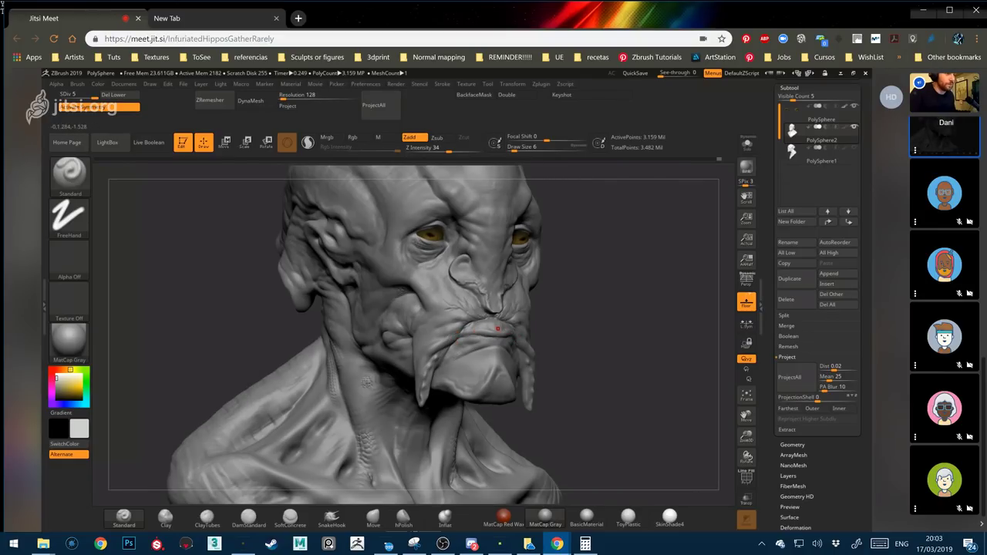
{"action": "right_click_drag", "start_coordinate": [498, 328], "coordinate": [473, 331]}
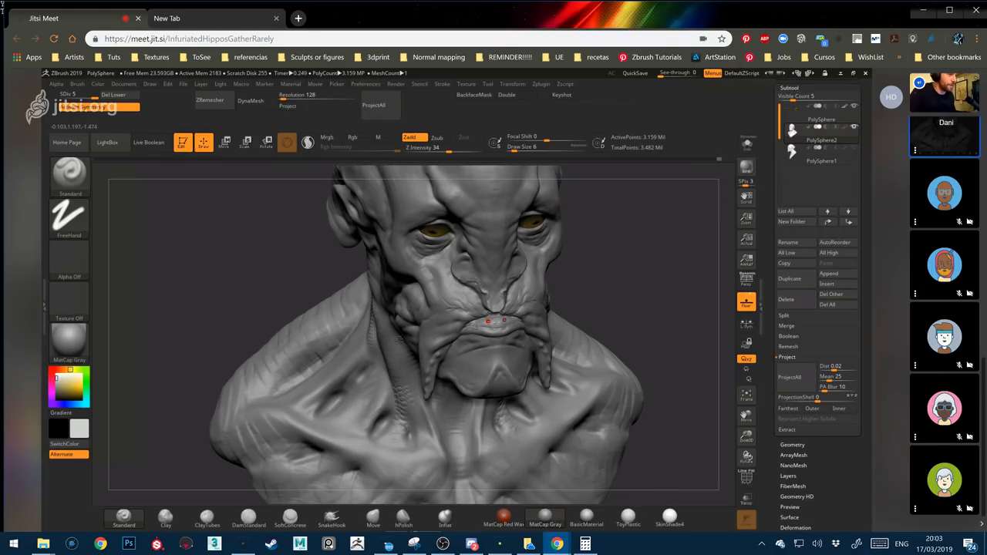
{"action": "right_click_drag", "start_coordinate": [555, 313], "coordinate": [580, 261]}
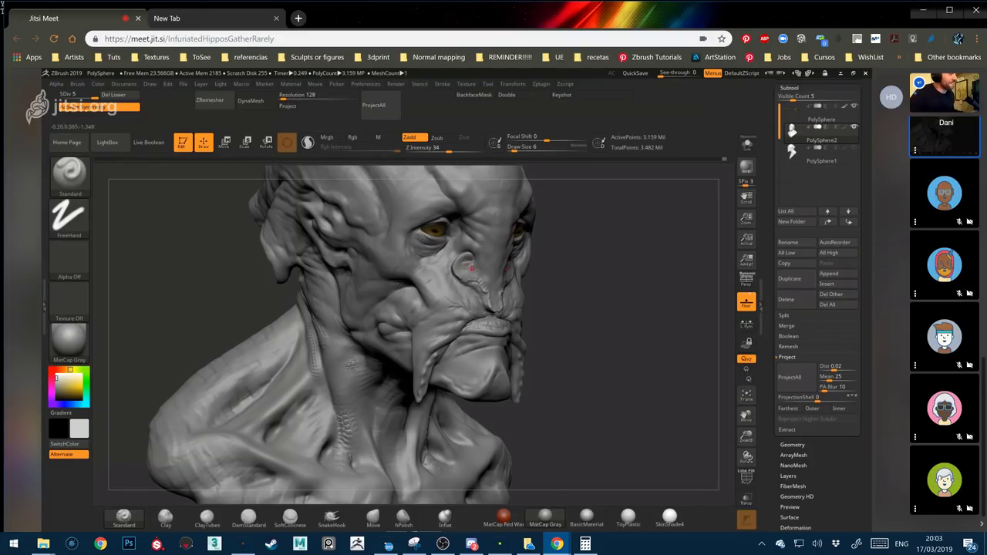
{"action": "right_click_drag", "start_coordinate": [570, 255], "coordinate": [478, 255]}
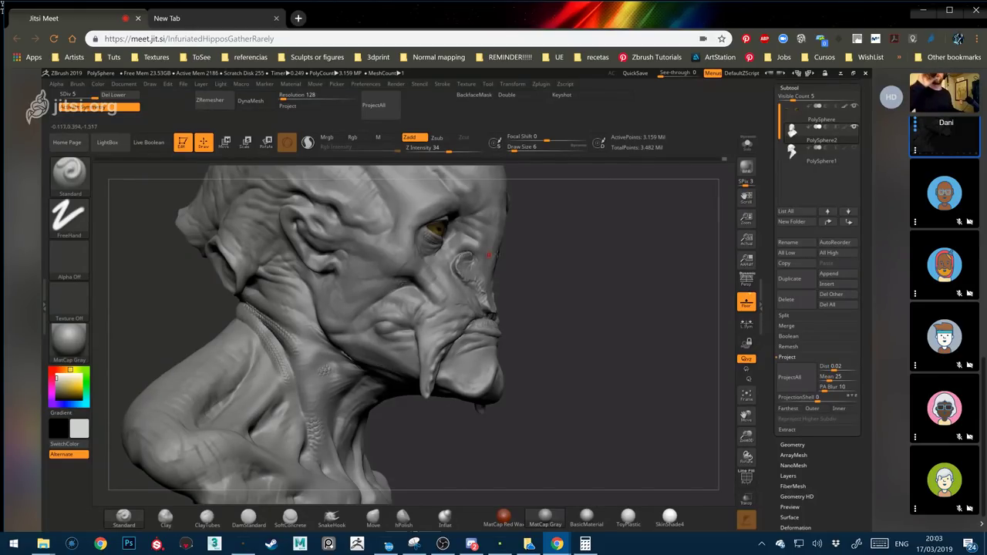
{"action": "mouse_move", "coordinate": [478, 254]}
{"action": "right_mouse_down"}
{"action": "mouse_move", "coordinate": [457, 261]}
{"action": "mouse_move", "coordinate": [436, 388]}
{"action": "right_mouse_up"}
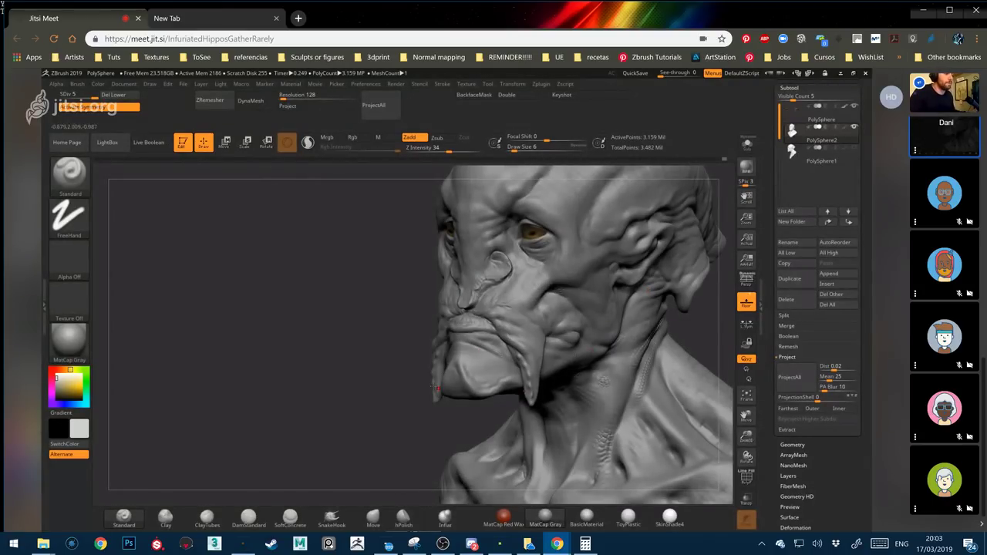
{"action": "key", "text": "shift"}
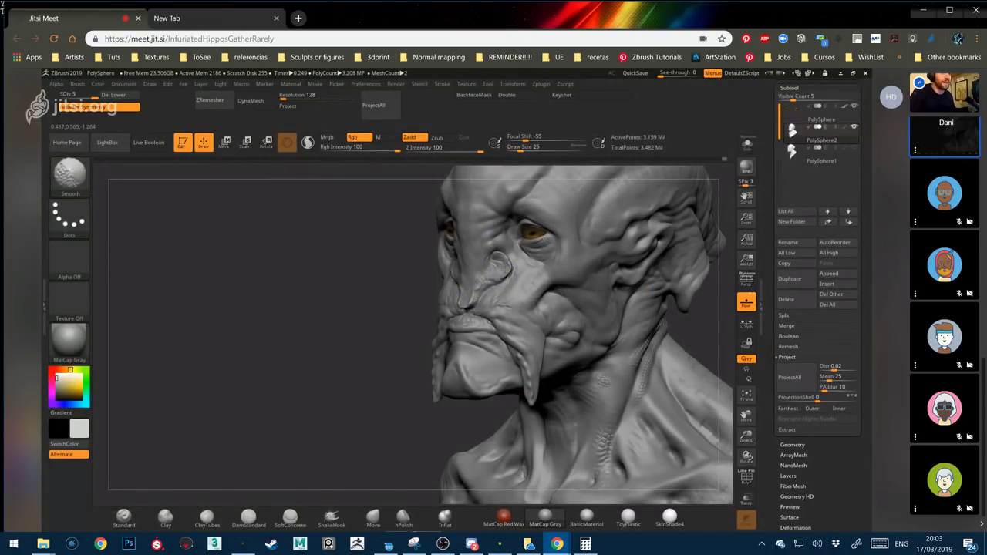
{"action": "mouse_move", "coordinate": [498, 266]}
{"action": "right_mouse_down"}
{"action": "mouse_move", "coordinate": [661, 353]}
{"action": "mouse_move", "coordinate": [662, 343]}
{"action": "mouse_move", "coordinate": [587, 313]}
{"action": "right_mouse_up"}
{"action": "key", "text": "shift"}
{"action": "mouse_move", "coordinate": [507, 301]}
{"action": "right_mouse_down"}
{"action": "mouse_move", "coordinate": [641, 292]}
{"action": "mouse_move", "coordinate": [696, 347]}
{"action": "mouse_move", "coordinate": [450, 392]}
{"action": "right_mouse_up"}
{"action": "key", "text": "shift"}
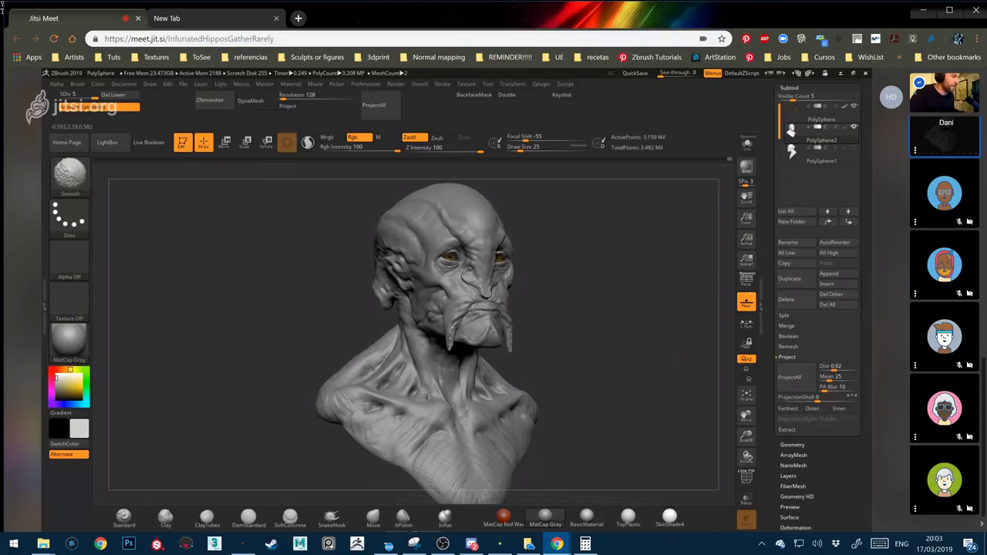
Rotate the bust through left three-quarter, straight left profile and front views
{"action": "right_click_drag", "start_coordinate": [401, 332], "coordinate": [513, 166]}
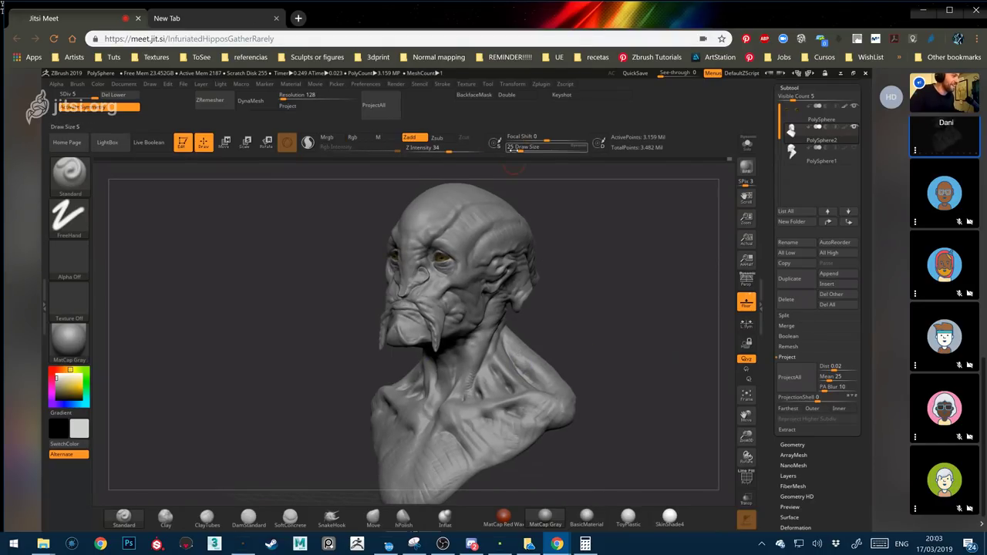
{"action": "mouse_move", "coordinate": [626, 298]}
{"action": "right_mouse_down"}
{"action": "mouse_move", "coordinate": [556, 340]}
{"action": "mouse_move", "coordinate": [530, 375]}
{"action": "right_mouse_up"}
{"action": "key", "text": "shift"}
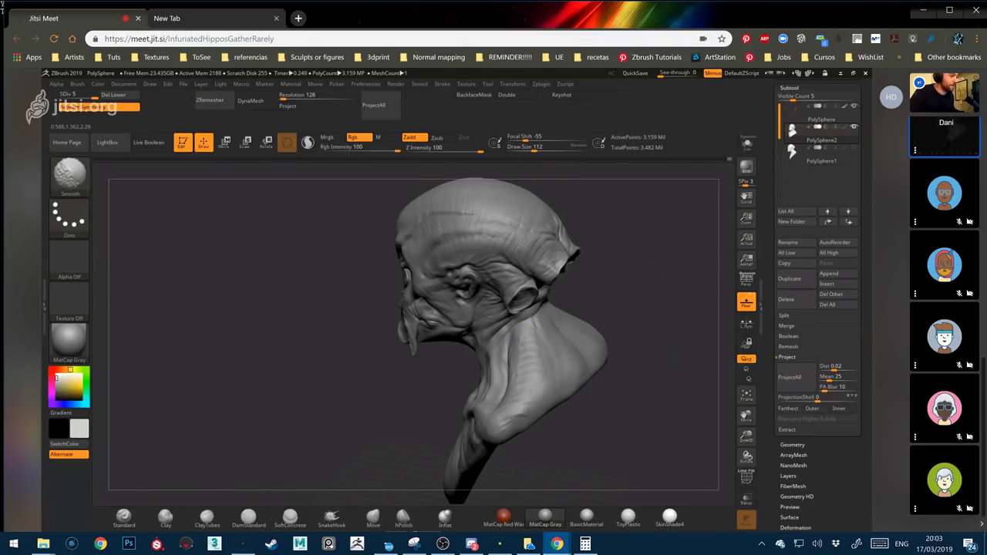
{"action": "right_click_drag", "start_coordinate": [462, 432], "coordinate": [661, 346]}
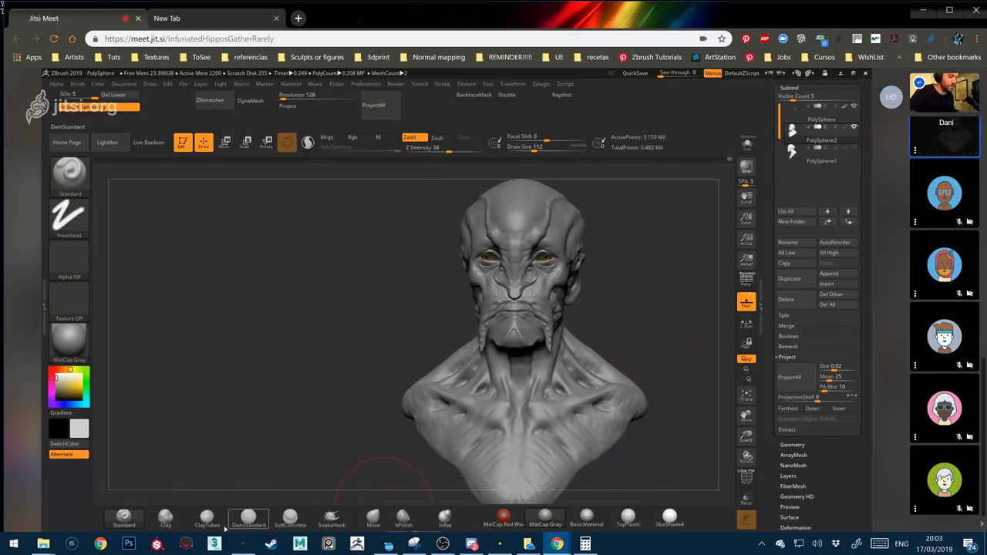
Try the Clay brush at sizes 154 and 56, then return to the Standard brush (BST)
{"action": "left_click", "coordinate": [165, 517]}
{"action": "mouse_move", "coordinate": [746, 417]}
{"action": "left_mouse_down"}
{"action": "mouse_move", "coordinate": [707, 363]}
{"action": "mouse_move", "coordinate": [634, 332]}
{"action": "left_mouse_up"}
{"action": "left_click_drag", "start_coordinate": [531, 146], "coordinate": [527, 148]}
{"action": "mouse_move", "coordinate": [520, 165]}
{"action": "right_mouse_down"}
{"action": "mouse_move", "coordinate": [455, 327]}
{"action": "mouse_move", "coordinate": [504, 226]}
{"action": "right_mouse_up"}
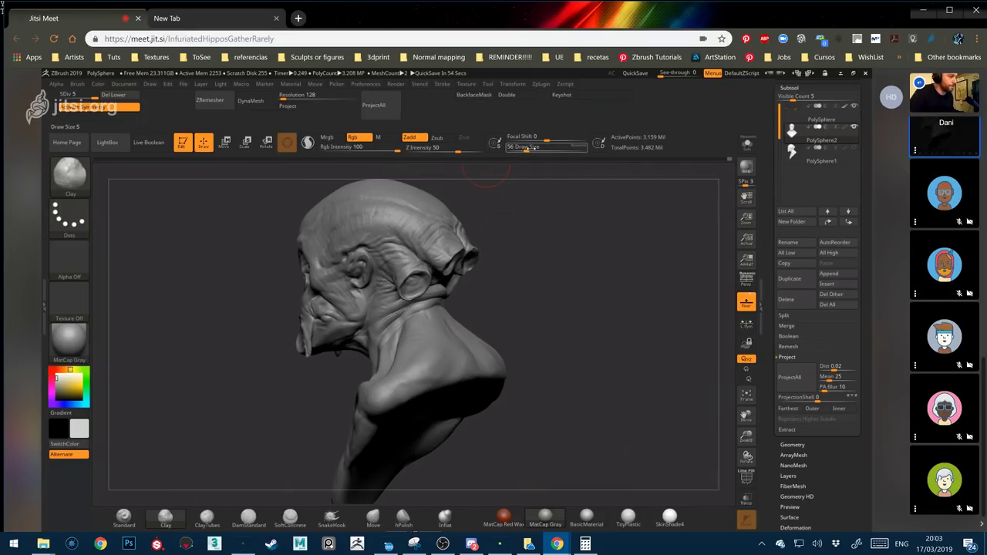
{"action": "key", "text": "b"}
{"action": "key", "text": "s"}
{"action": "key", "text": "t"}
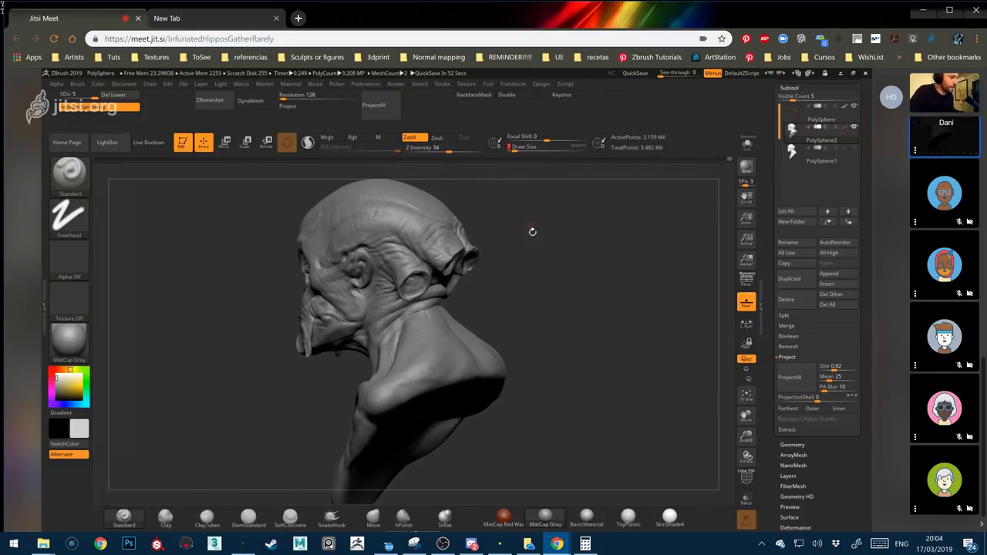
Inspect the bust from the rear, left profile and three-quarter front views
{"action": "mouse_move", "coordinate": [532, 231]}
{"action": "right_mouse_down"}
{"action": "mouse_move", "coordinate": [475, 293]}
{"action": "mouse_move", "coordinate": [565, 269]}
{"action": "mouse_move", "coordinate": [483, 290]}
{"action": "right_mouse_up"}
{"action": "mouse_move", "coordinate": [523, 169]}
{"action": "right_mouse_down", "text": "shift"}
{"action": "mouse_move", "coordinate": [478, 290]}
{"action": "mouse_move", "coordinate": [509, 262]}
{"action": "mouse_move", "coordinate": [478, 279]}
{"action": "mouse_move", "coordinate": [455, 276]}
{"action": "mouse_move", "coordinate": [447, 258]}
{"action": "right_mouse_up", "text": "shift"}
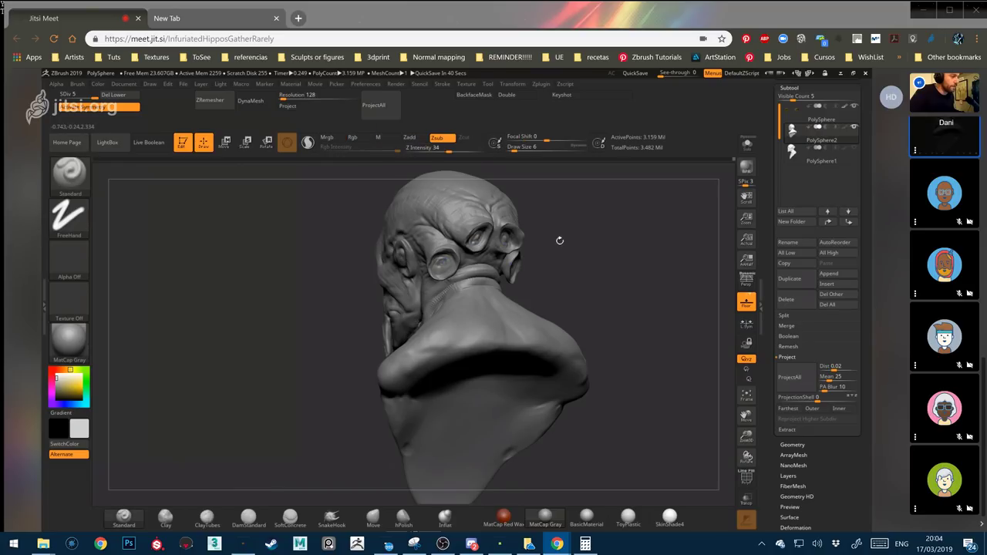
{"action": "right_click_drag", "start_coordinate": [560, 238], "coordinate": [513, 241], "text": "shift"}
{"action": "left_click_drag", "start_coordinate": [576, 250], "coordinate": [486, 290]}
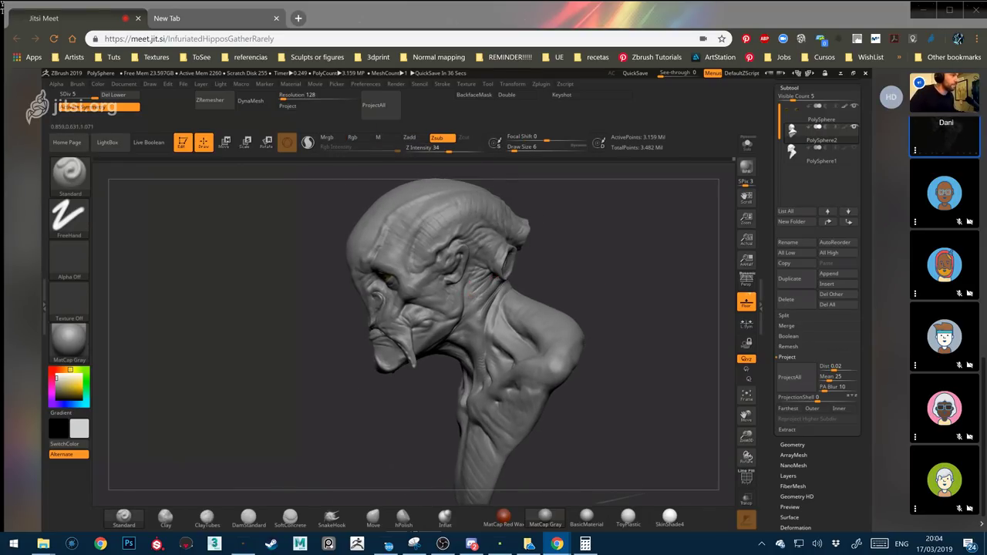
{"action": "right_click_drag", "start_coordinate": [547, 278], "coordinate": [511, 285]}
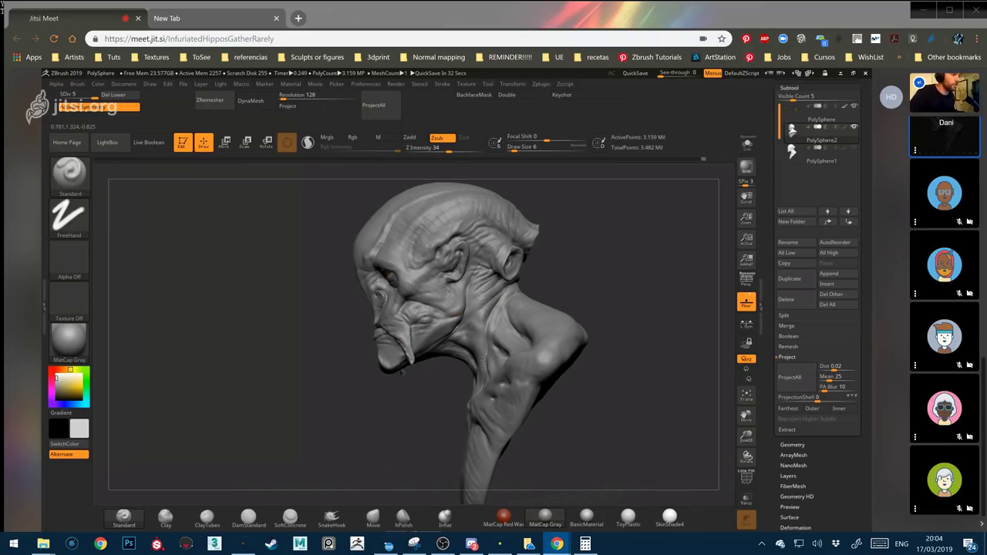
{"action": "right_click_drag", "start_coordinate": [511, 285], "coordinate": [455, 289]}
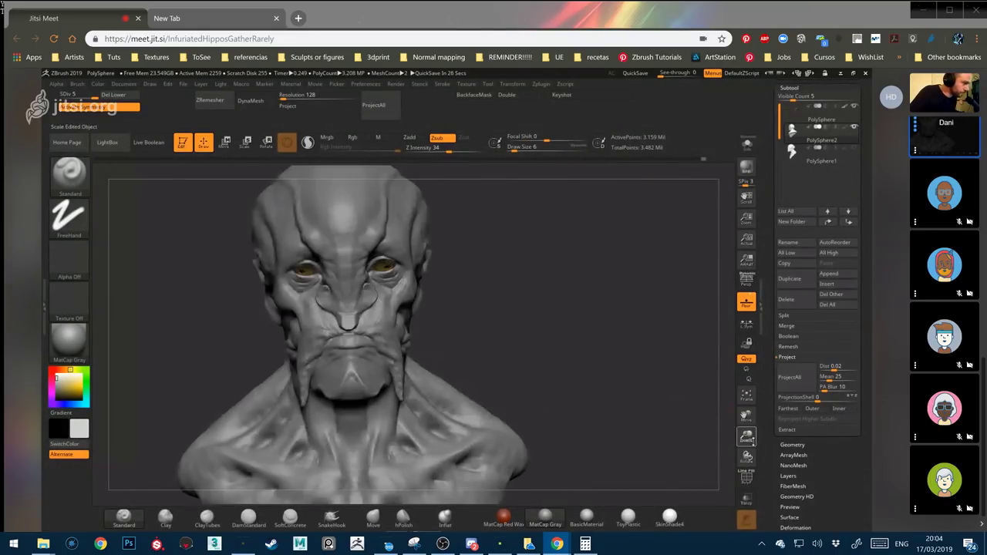
{"action": "left_click_drag", "start_coordinate": [605, 386], "coordinate": [544, 363]}
Raise the Draw Size from 6 to 18 and review the head from front and both sides
{"action": "left_click_drag", "start_coordinate": [513, 146], "coordinate": [518, 146]}
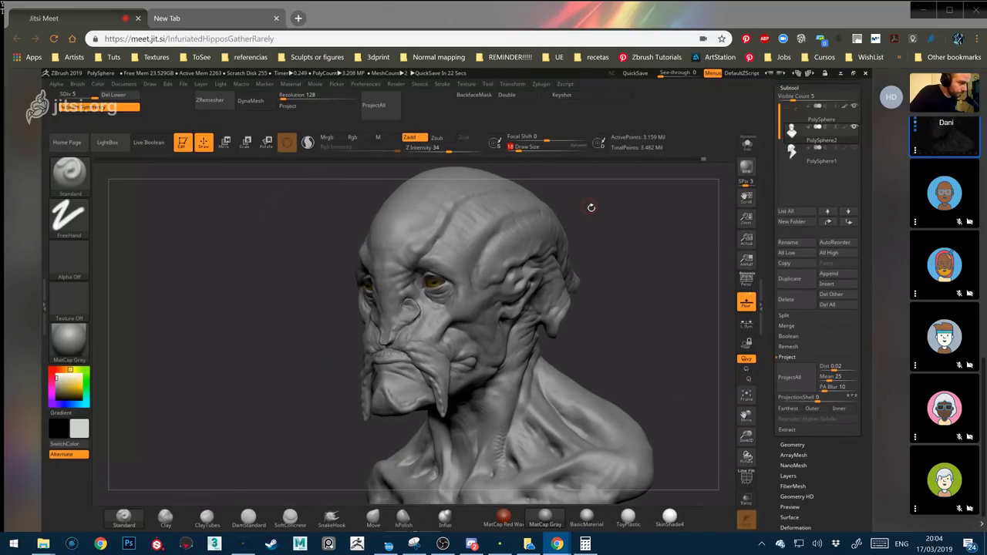
{"action": "left_click_drag", "start_coordinate": [591, 207], "coordinate": [571, 220]}
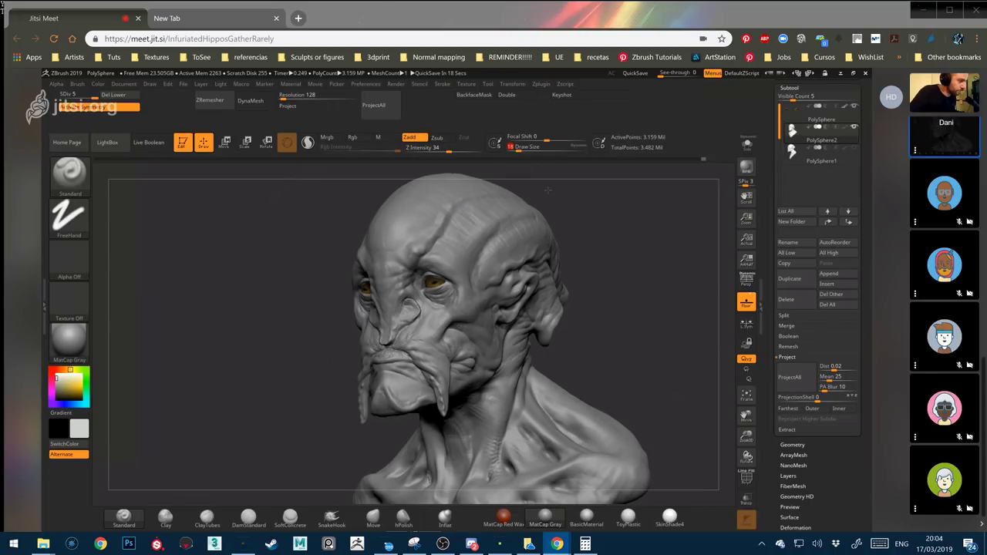
{"action": "left_click_drag", "start_coordinate": [509, 165], "coordinate": [586, 169]}
{"action": "left_click_drag", "start_coordinate": [522, 238], "coordinate": [371, 260]}
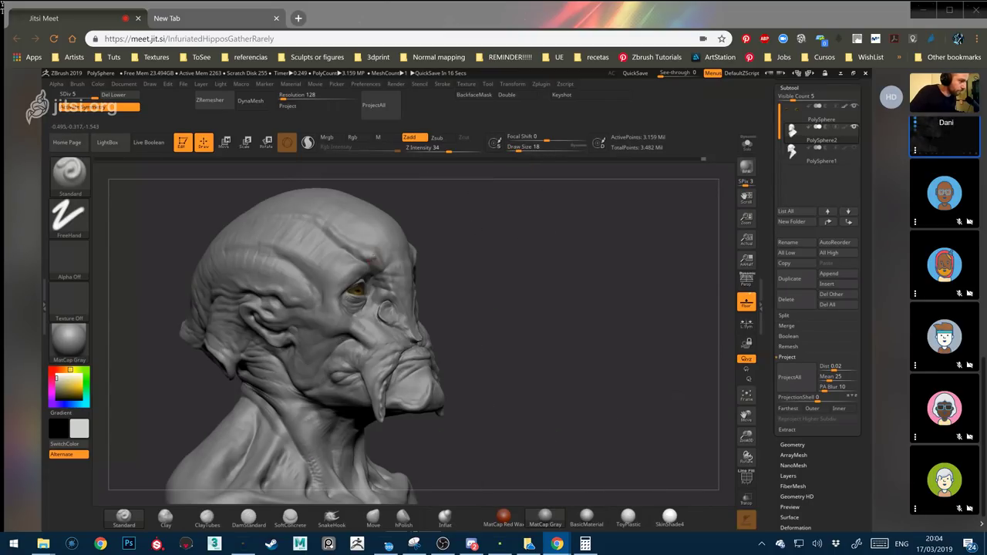
{"action": "left_click_drag", "start_coordinate": [489, 234], "coordinate": [445, 292]}
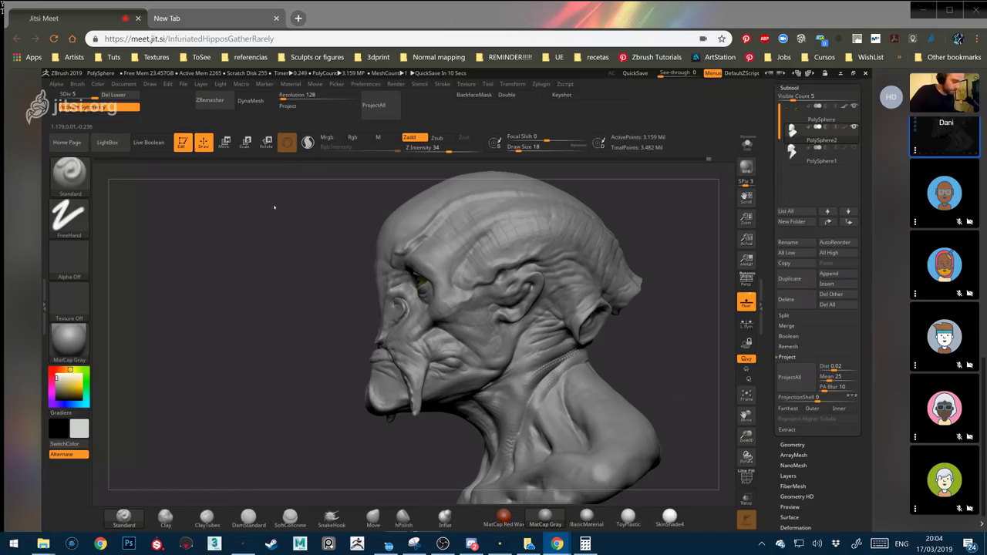
Open the Jitsi chat and scroll through the viewers' newest messages
{"action": "left_click", "coordinate": [94, 513]}
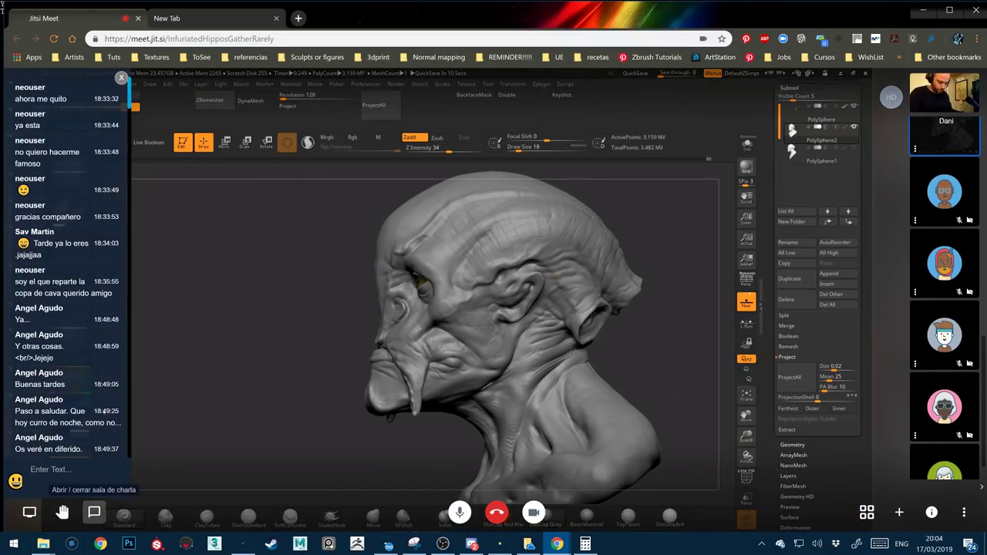
{"action": "scroll", "coordinate": [69, 309], "scroll_direction": "down", "scroll_amount": 15}
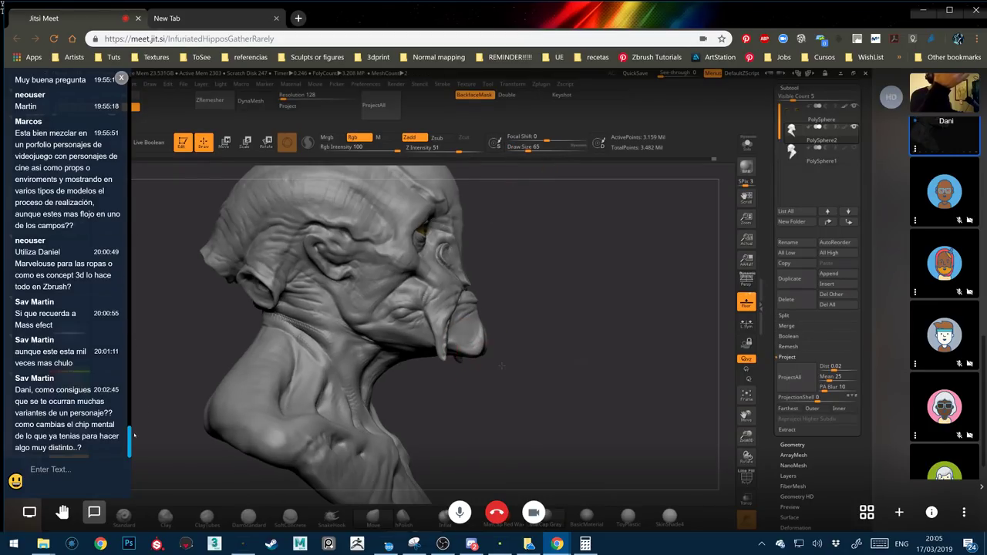
{"action": "scroll", "coordinate": [131, 436], "scroll_direction": "up", "scroll_amount": 2}
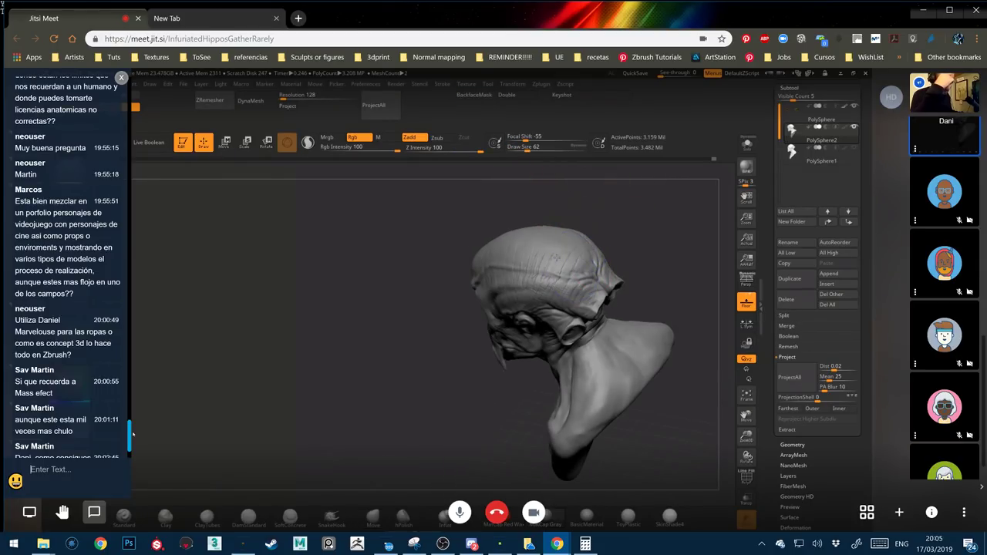
Drop the bust to its lowest subdivision level, about 12,344 active points, and review it
{"action": "left_click_drag", "start_coordinate": [132, 434], "coordinate": [136, 430]}
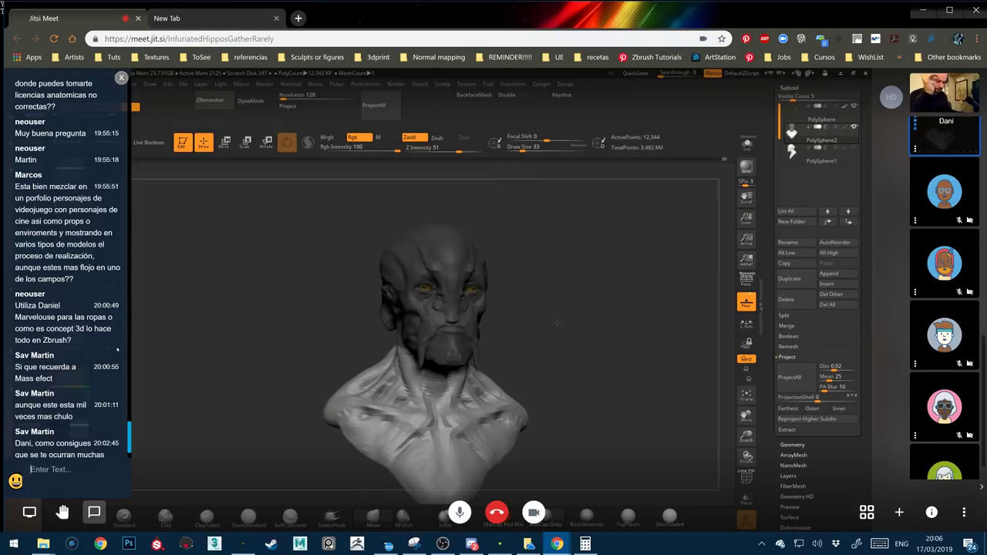
{"action": "scroll", "coordinate": [118, 350], "scroll_direction": "up", "scroll_amount": 1}
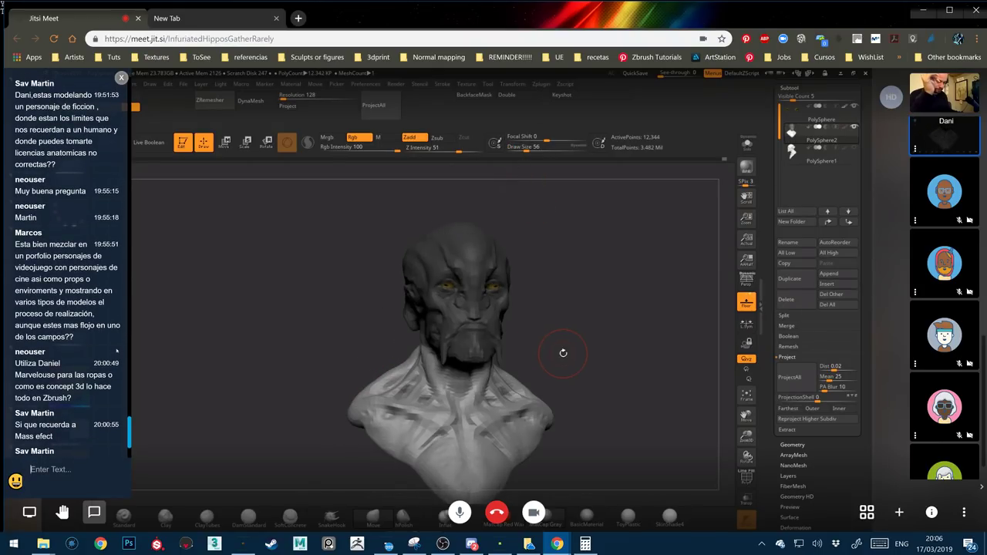
{"action": "scroll", "coordinate": [117, 351], "scroll_direction": "down", "scroll_amount": 2}
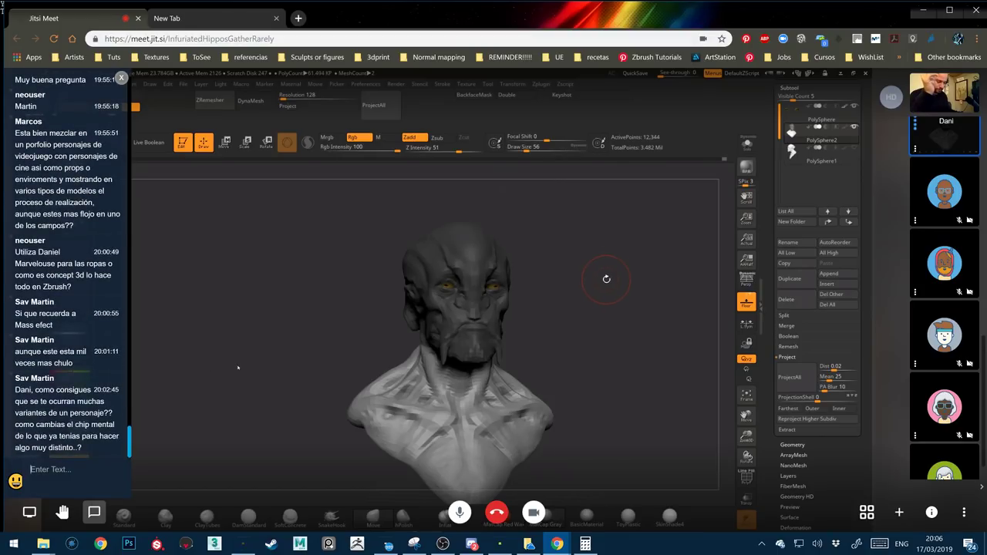
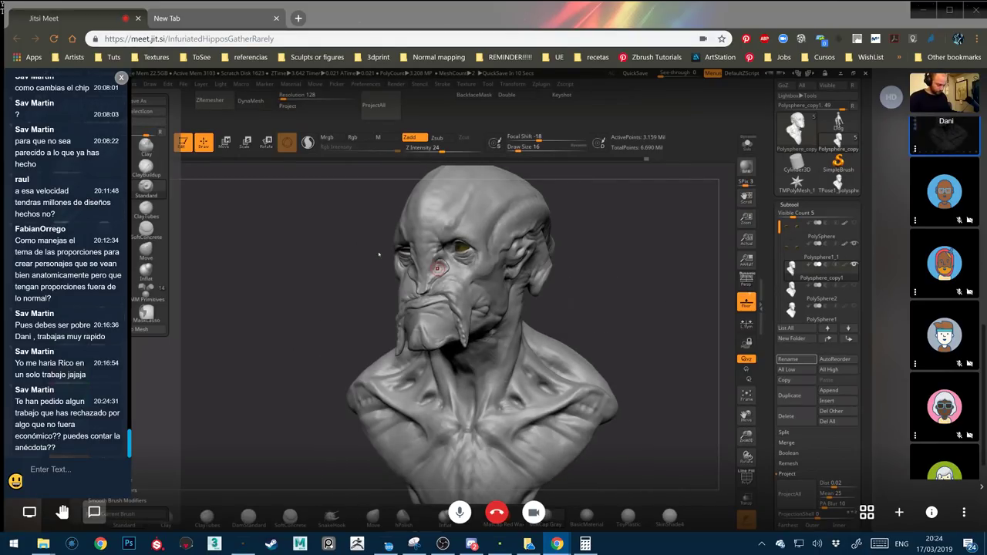
Hide the meeting chat so the shared view of the sculpt is wider
{"action": "key", "text": "c"}
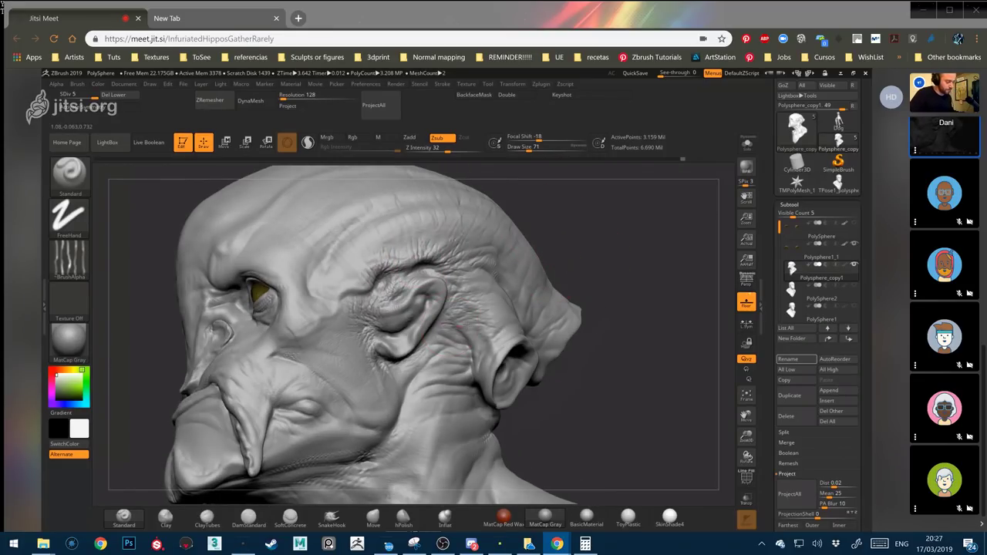
Bring the opposite side of the alien head and its wrinkled ear into view
{"action": "mouse_move", "coordinate": [504, 367]}
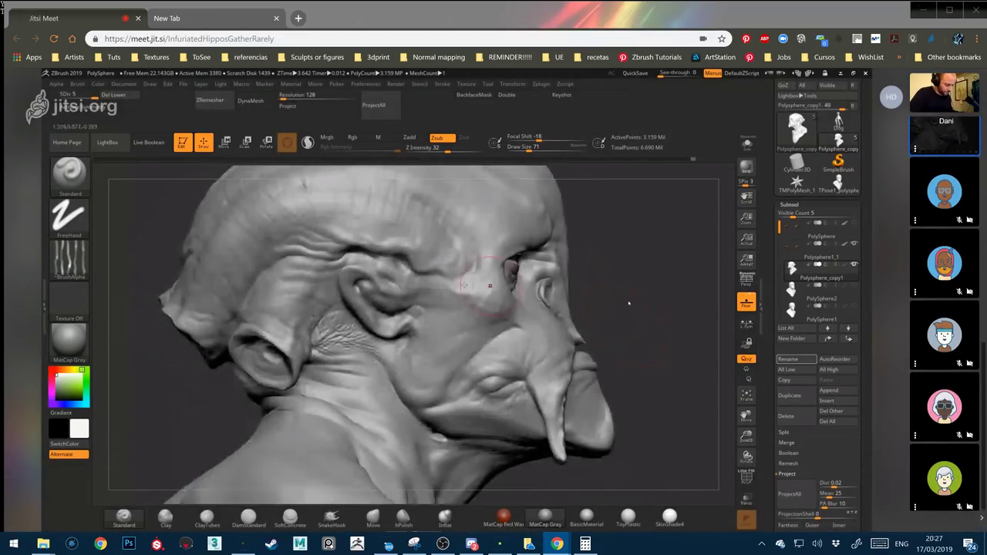
{"action": "mouse_move", "coordinate": [631, 288]}
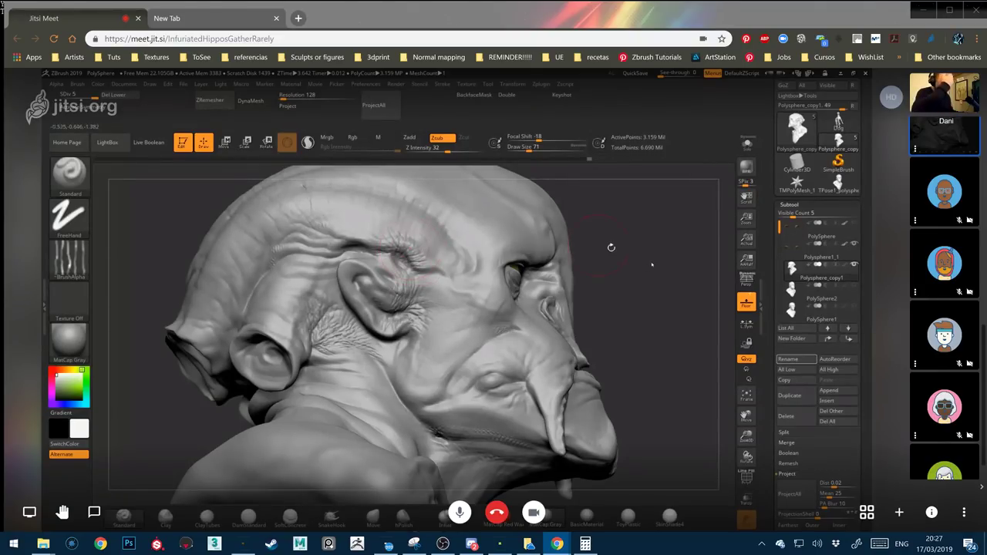
{"action": "left_click", "coordinate": [29, 512]}
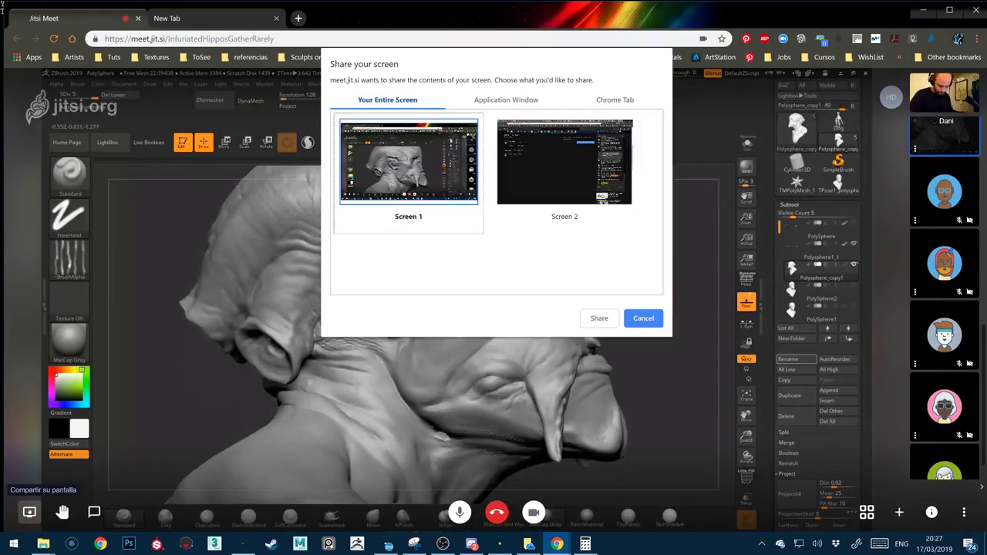
{"action": "key", "text": "Escape"}
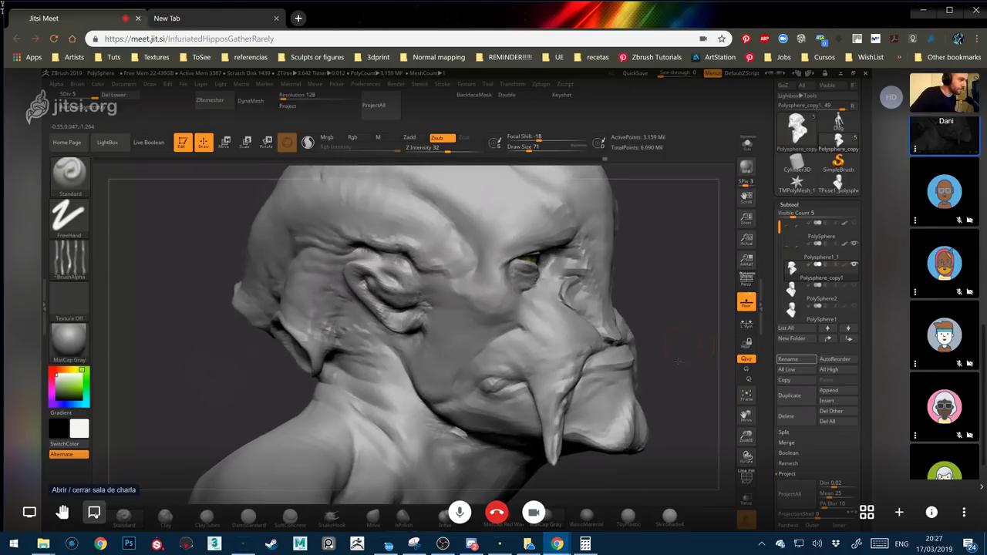
{"action": "left_click", "coordinate": [94, 512]}
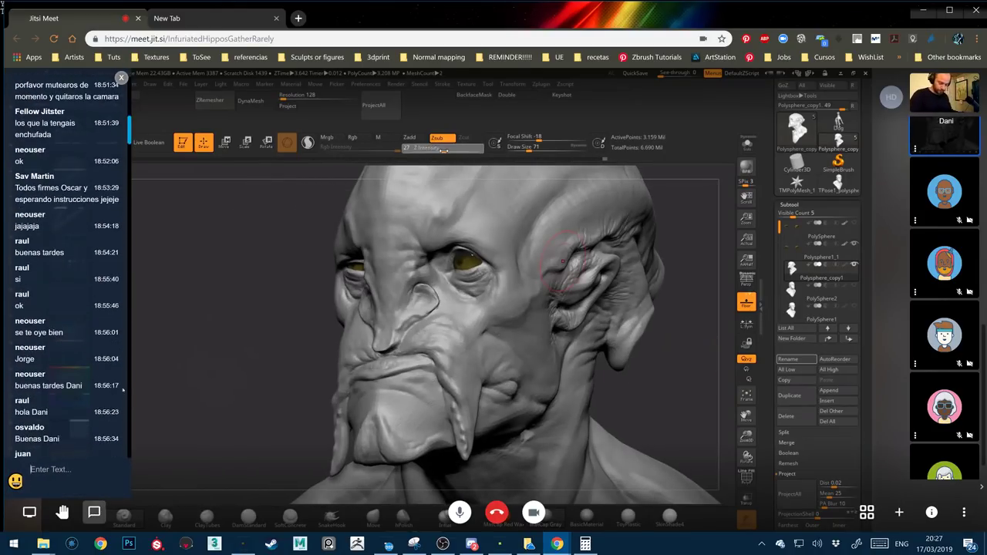
{"action": "scroll", "coordinate": [130, 464], "scroll_direction": "down", "scroll_amount": 15}
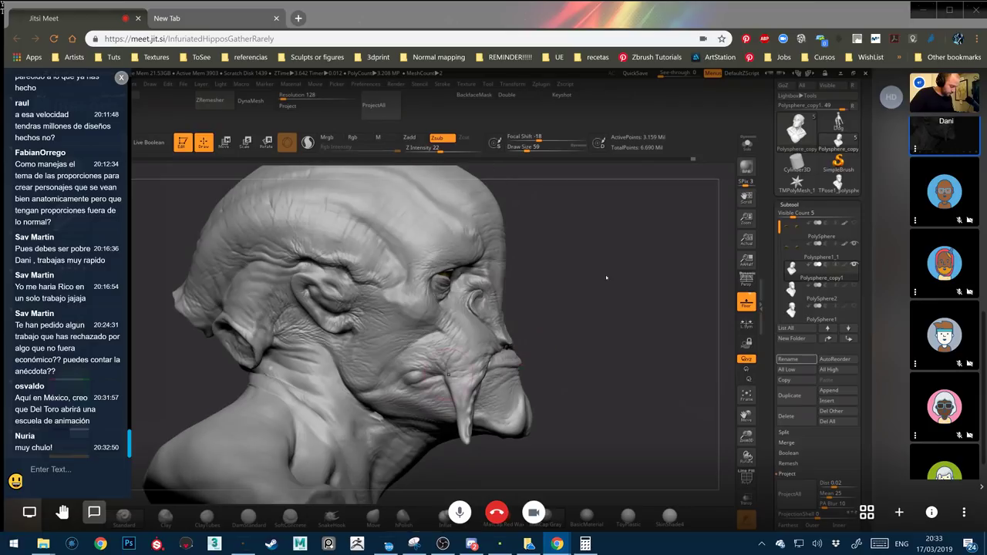
Hide the meeting chat, pick a screen in the share picker, then reopen the chat
{"action": "left_click", "coordinate": [121, 77]}
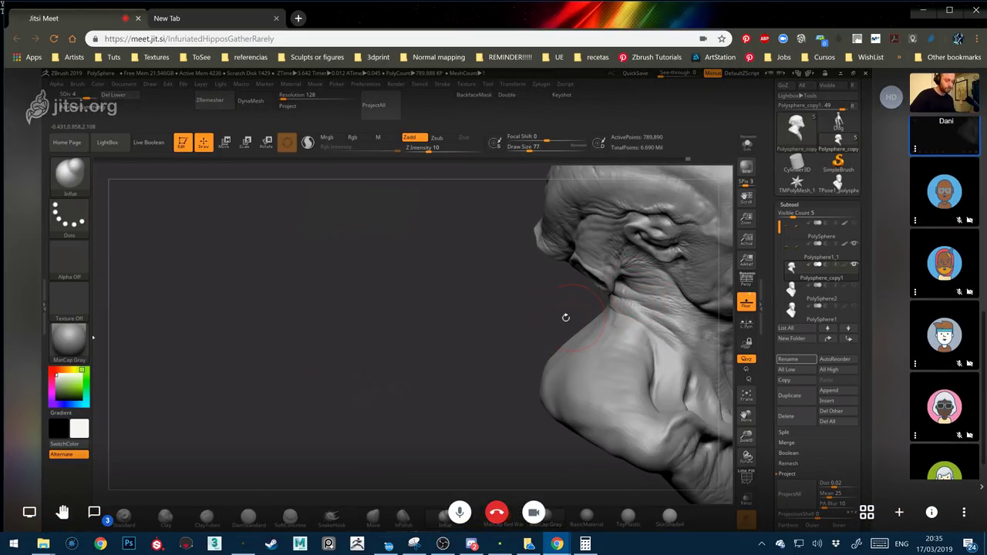
{"action": "left_click", "coordinate": [30, 512]}
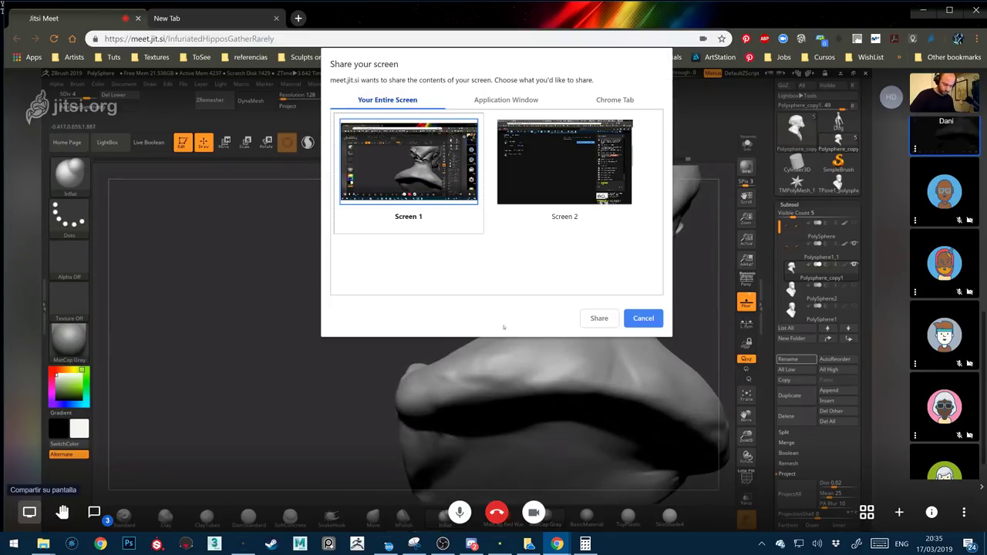
{"action": "left_click", "coordinate": [644, 320]}
{"action": "left_click", "coordinate": [108, 512]}
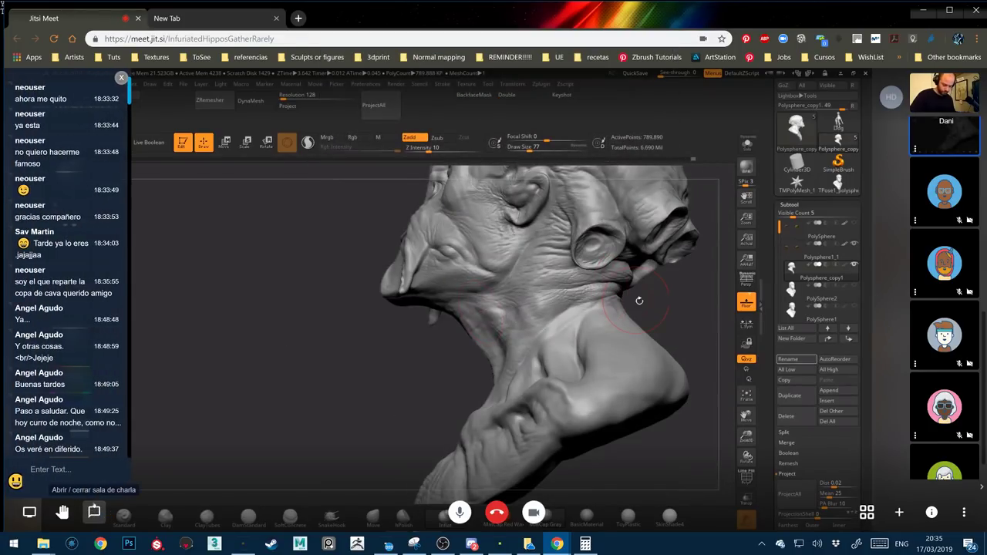
Scroll the meeting chat down to the newest viewer messages
{"action": "scroll", "coordinate": [115, 376], "scroll_direction": "down", "scroll_amount": 15}
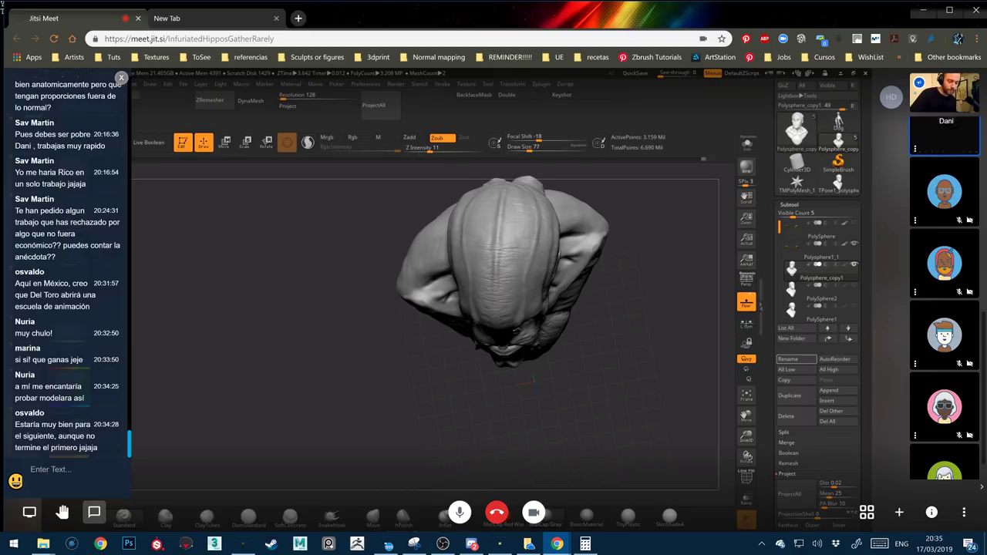
{"action": "scroll", "coordinate": [67, 77], "scroll_direction": "up", "scroll_amount": 3}
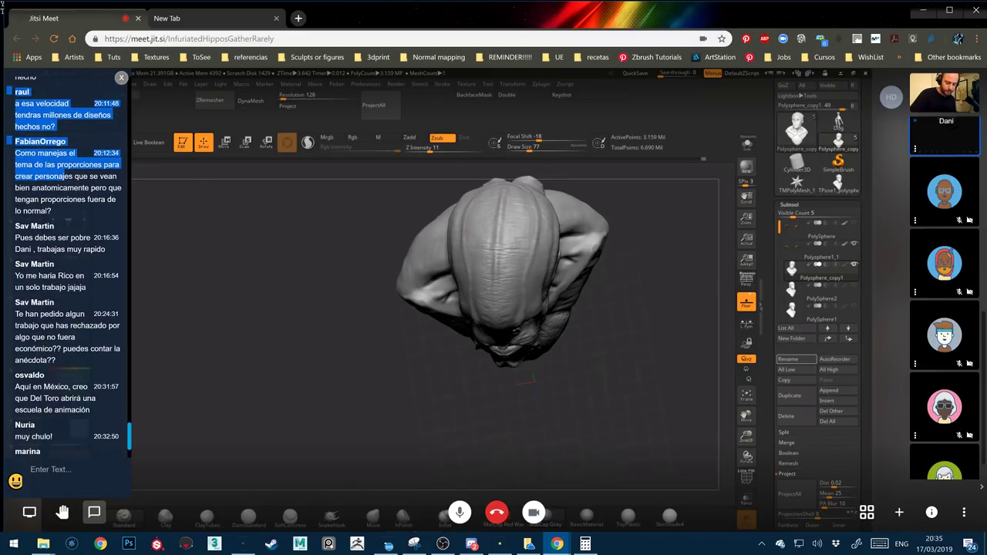
{"action": "scroll", "coordinate": [81, 349], "scroll_direction": "down", "scroll_amount": 3}
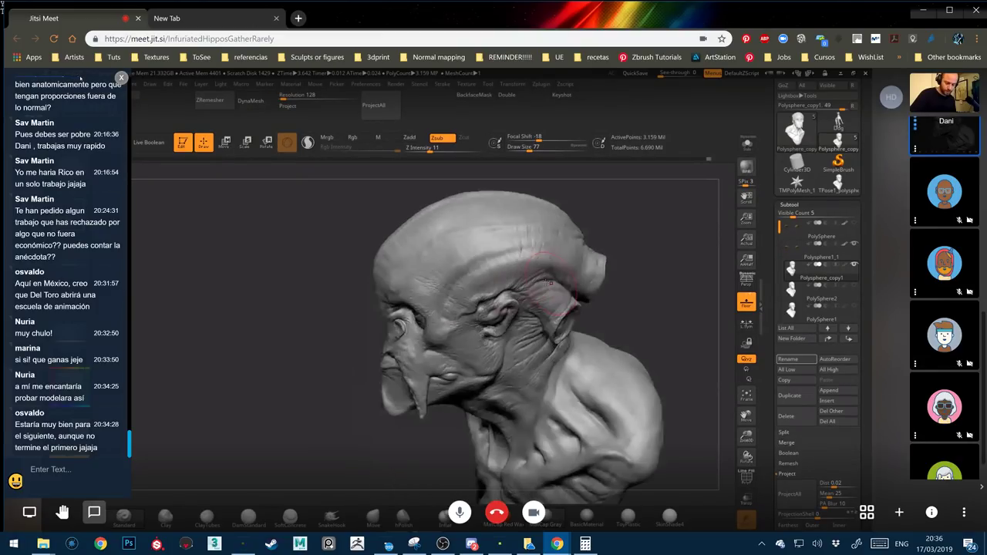
Scroll through the chat messages while the shared ZBrush bust stays visible
{"action": "scroll", "coordinate": [60, 78], "scroll_direction": "up", "scroll_amount": 3}
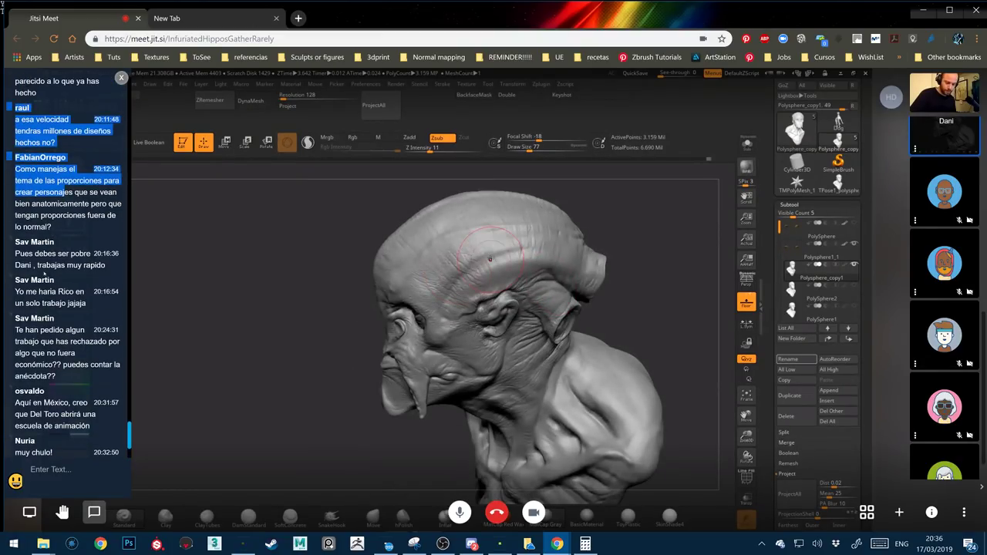
{"action": "scroll", "coordinate": [60, 77], "scroll_direction": "down", "scroll_amount": 3}
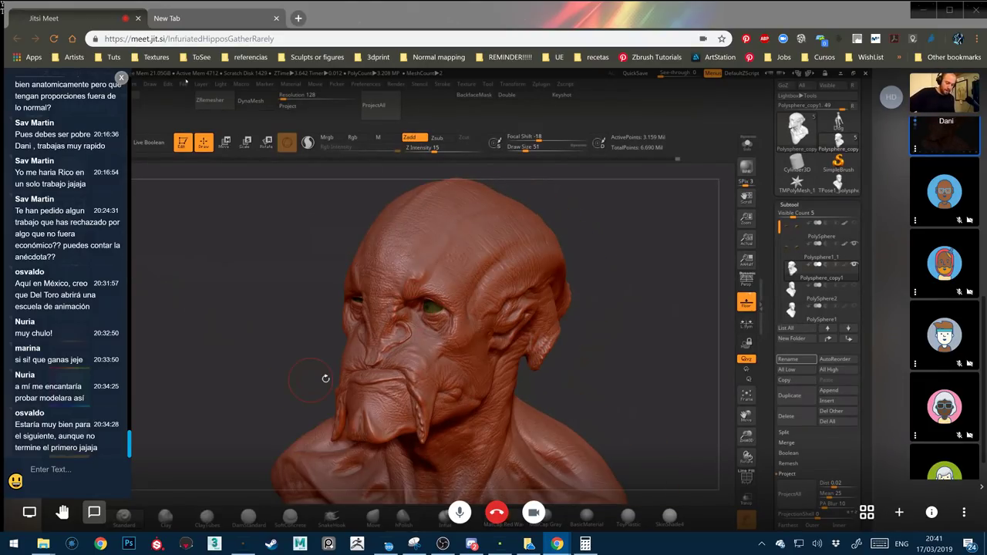
Close the meeting chat so the wrinkled alien bust fills the shared screen
{"action": "left_click", "coordinate": [121, 79]}
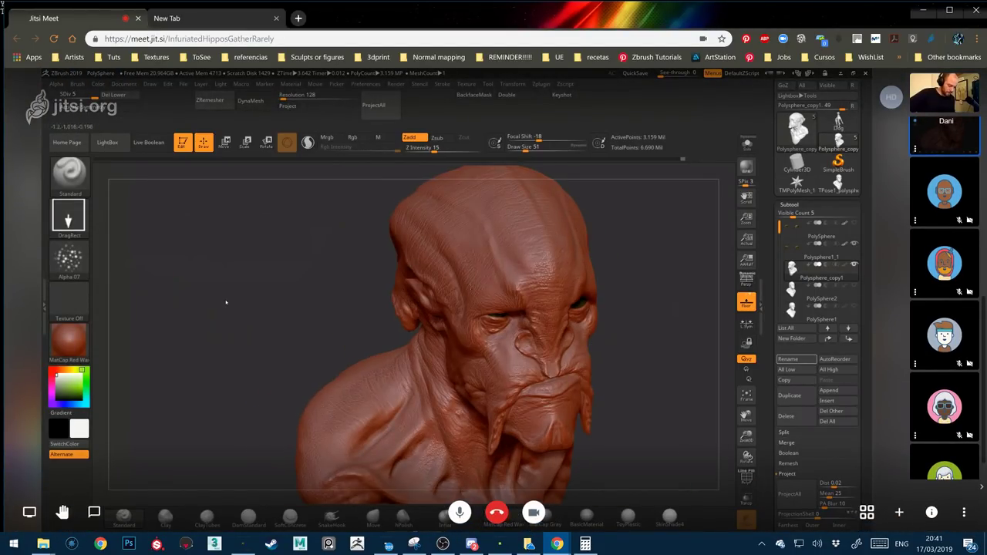
{"action": "mouse_move", "coordinate": [343, 266]}
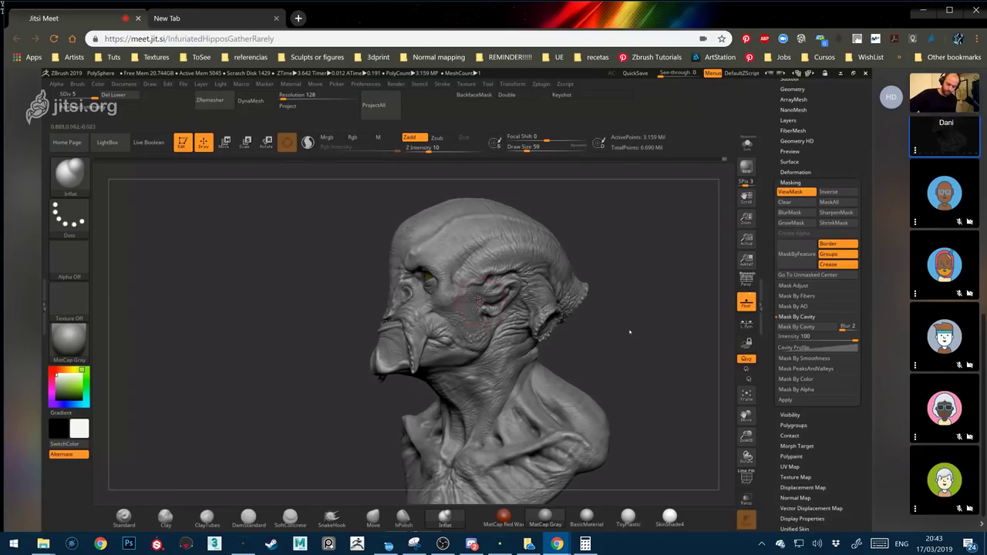
{"action": "mouse_move", "coordinate": [627, 333]}
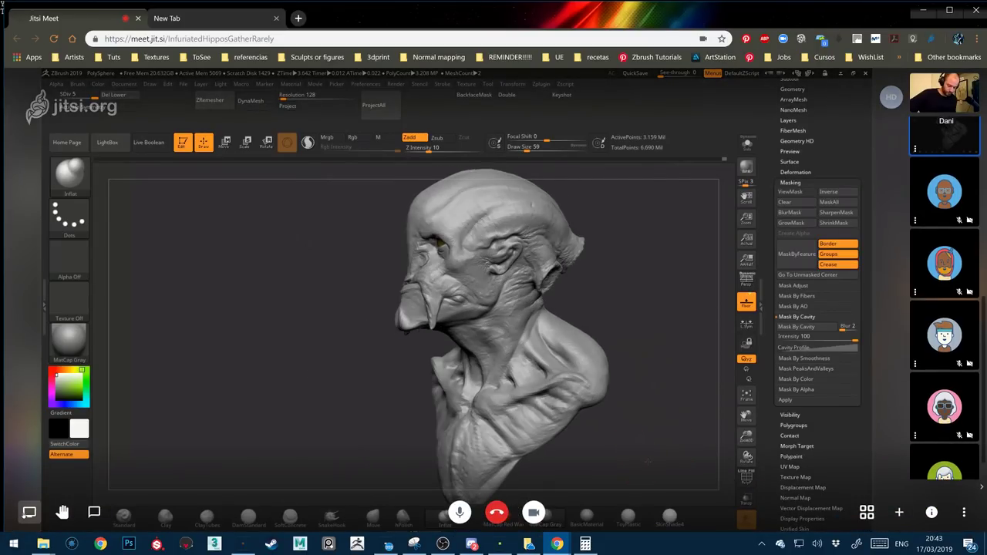
Cancel the screen-share prompt and reopen the chat scrolled to the newest messages
{"action": "left_click", "coordinate": [29, 512]}
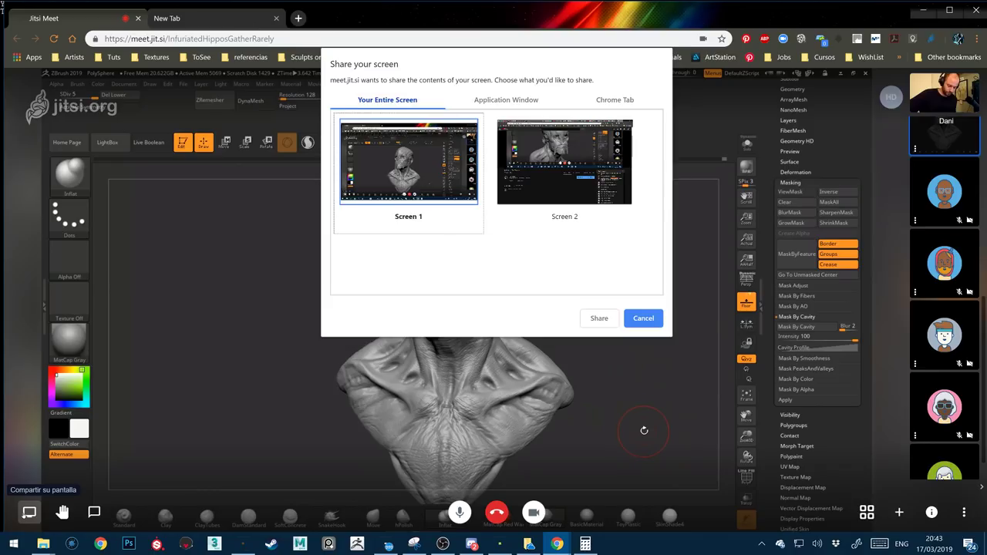
{"action": "key", "text": "Escape"}
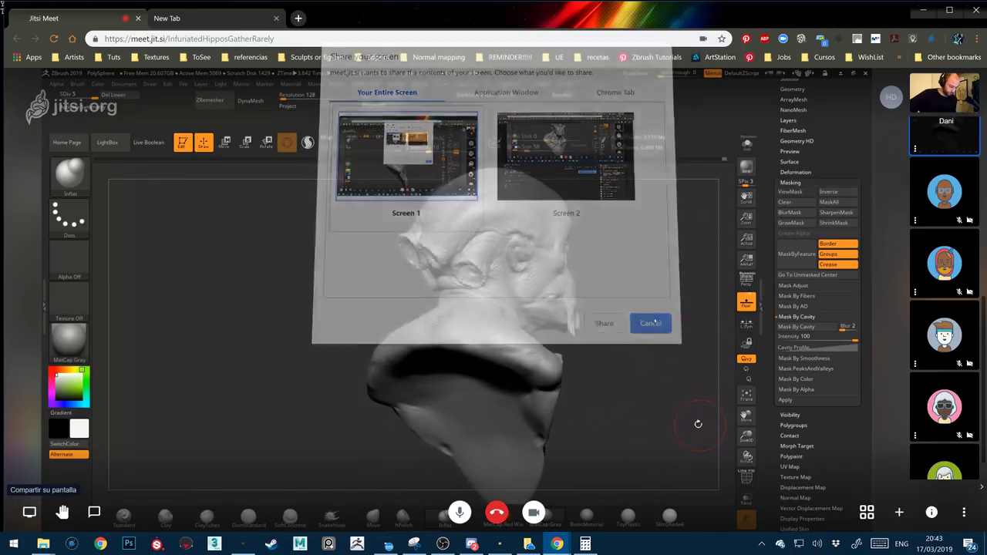
{"action": "left_click", "coordinate": [94, 513]}
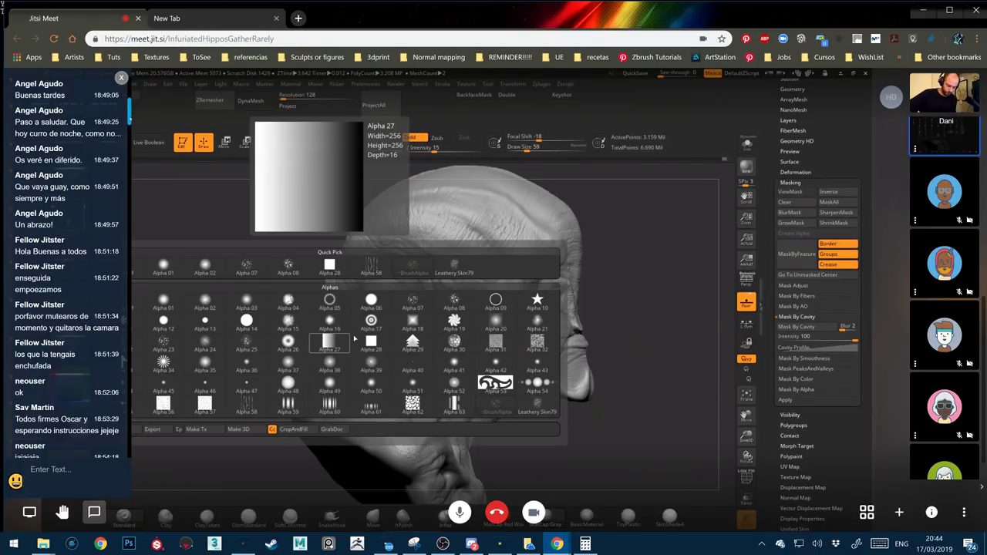
{"action": "left_click_drag", "start_coordinate": [129, 111], "coordinate": [133, 452]}
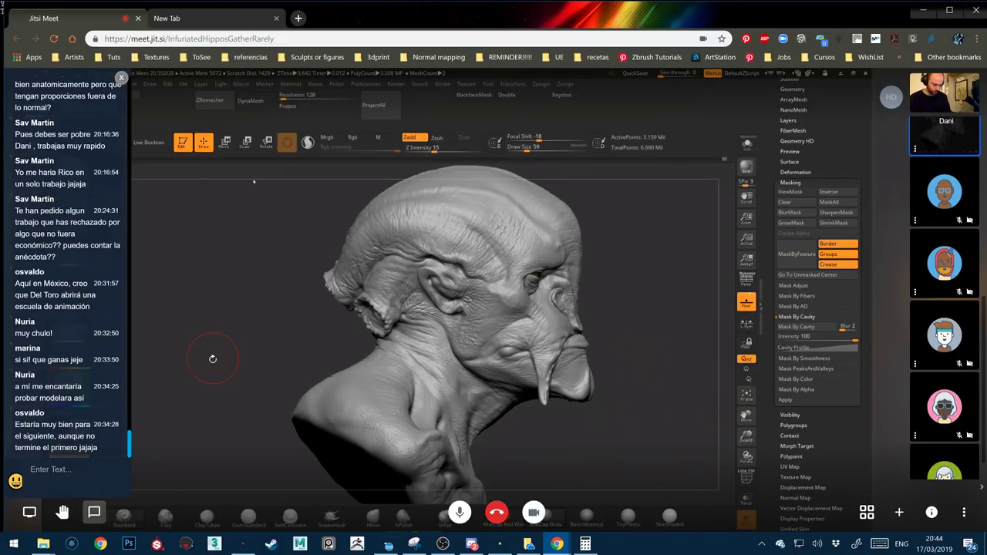
Close the meeting chat to clear the view of the alien bust
{"action": "left_click", "coordinate": [94, 512]}
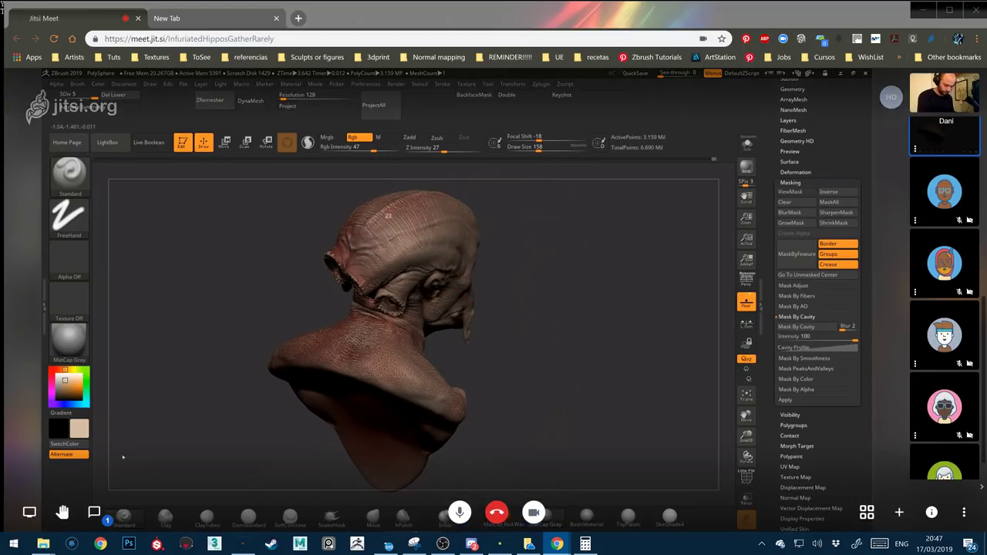
{"action": "left_click", "coordinate": [95, 512]}
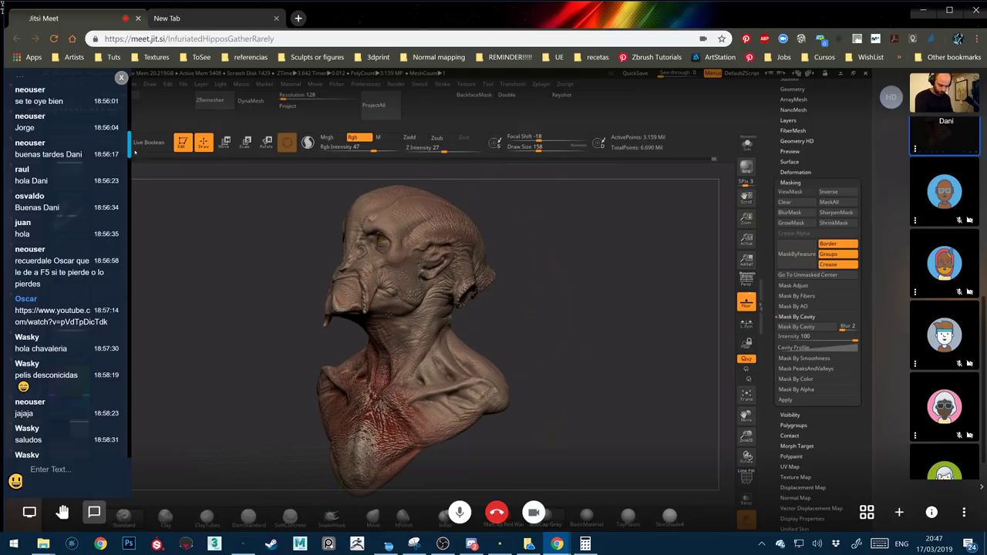
{"action": "left_click_drag", "start_coordinate": [130, 146], "coordinate": [123, 462]}
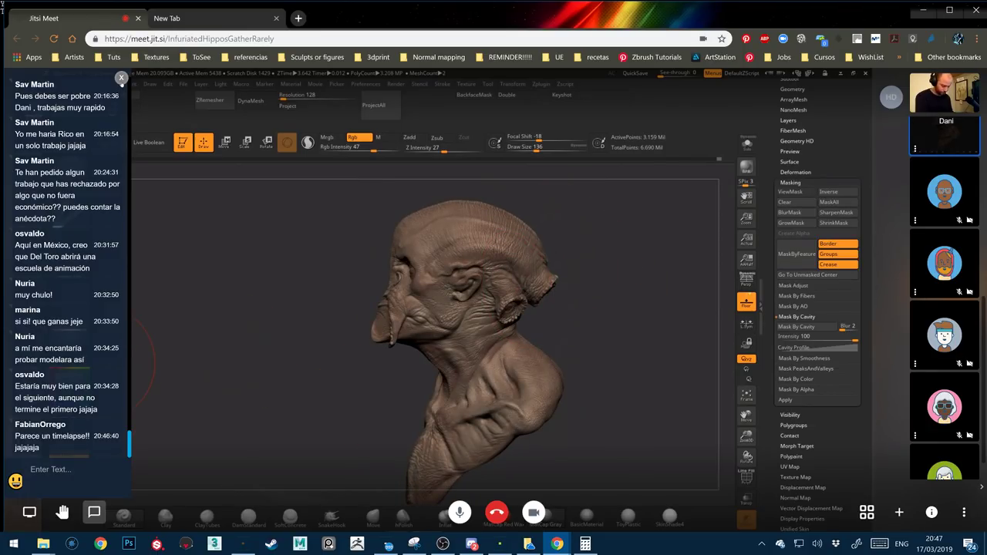
{"action": "left_click", "coordinate": [121, 78]}
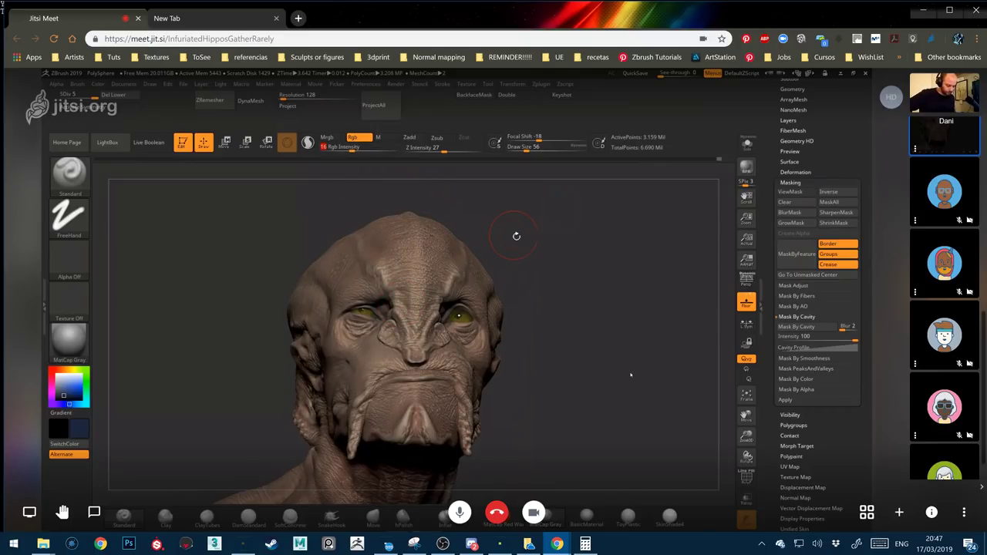
Orbit the bust through side and three-quarter views, frame it with F, and zoom onto the face
{"action": "left_click_drag", "start_coordinate": [514, 227], "coordinate": [513, 278]}
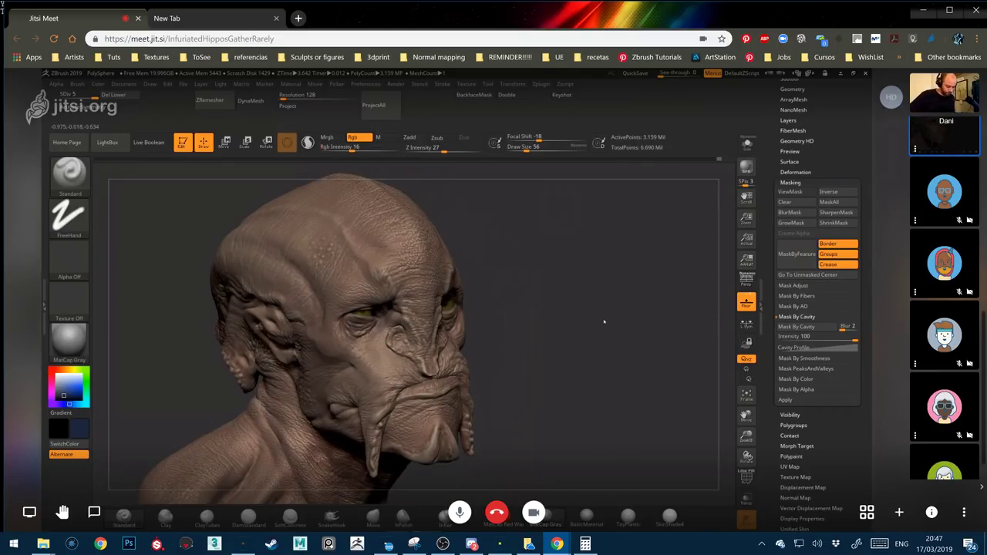
{"action": "left_click_drag", "start_coordinate": [604, 322], "coordinate": [602, 328]}
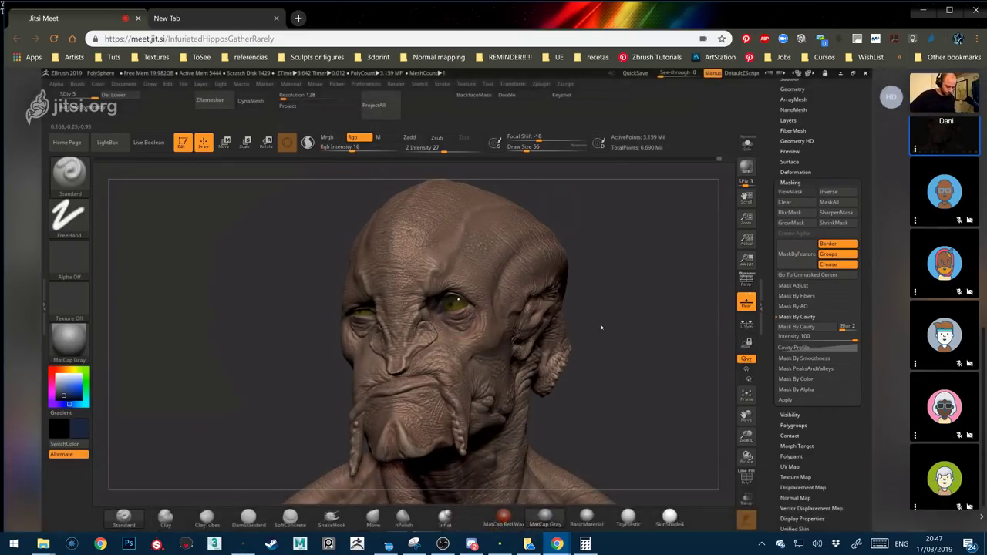
{"action": "left_click_drag", "start_coordinate": [586, 282], "coordinate": [601, 328]}
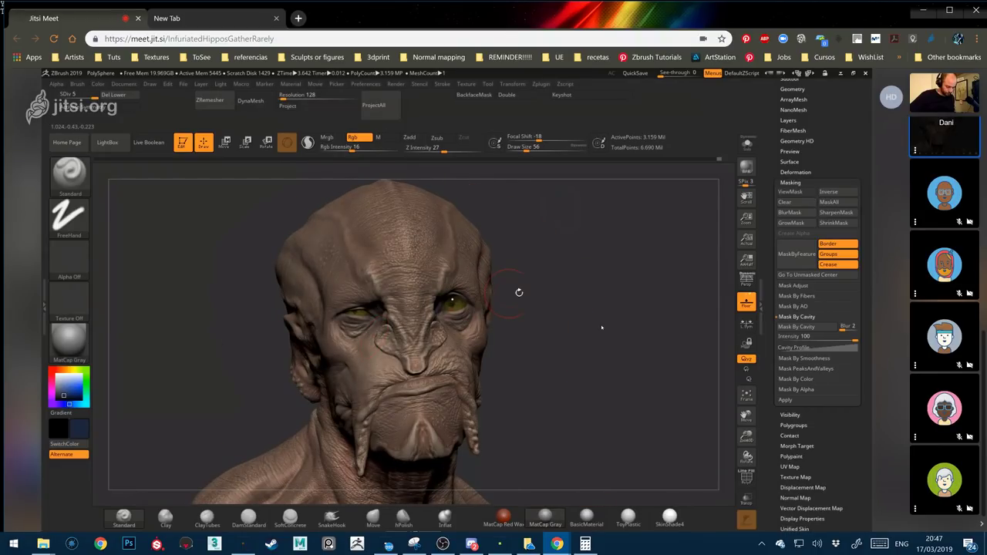
{"action": "left_click_drag", "start_coordinate": [518, 289], "coordinate": [602, 328]}
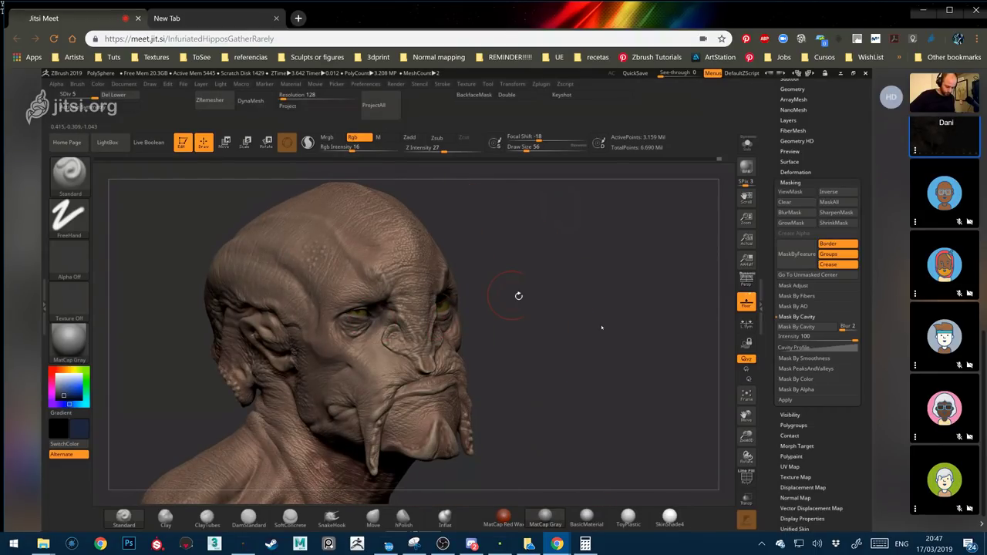
{"action": "left_click_drag", "start_coordinate": [517, 293], "coordinate": [602, 328]}
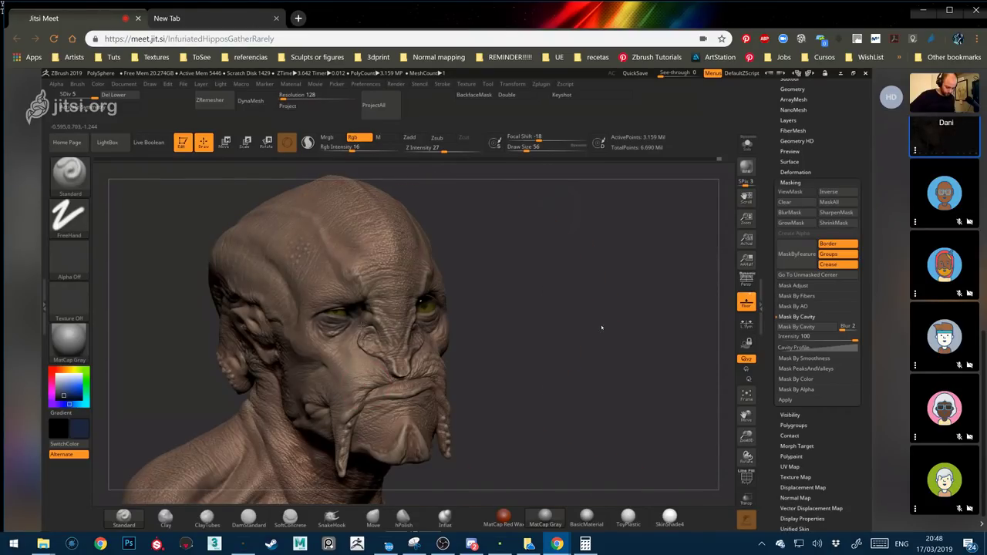
{"action": "mouse_move", "coordinate": [540, 352]}
{"action": "left_mouse_down"}
{"action": "mouse_move", "coordinate": [624, 403]}
{"action": "mouse_move", "coordinate": [629, 417]}
{"action": "mouse_move", "coordinate": [617, 421]}
{"action": "mouse_move", "coordinate": [671, 416]}
{"action": "mouse_move", "coordinate": [697, 398]}
{"action": "left_mouse_up"}
{"action": "key", "text": "f"}
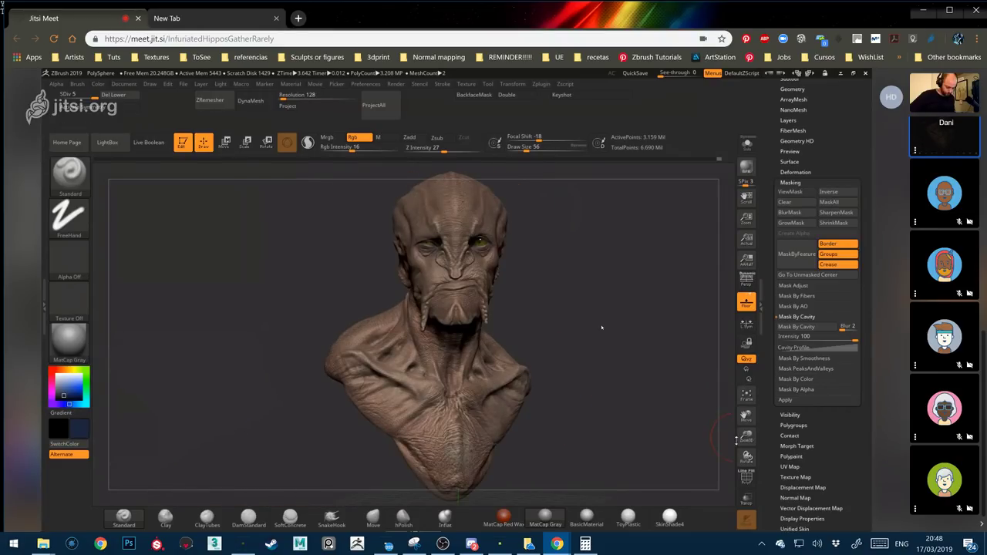
{"action": "left_click_drag", "start_coordinate": [747, 436], "coordinate": [747, 408]}
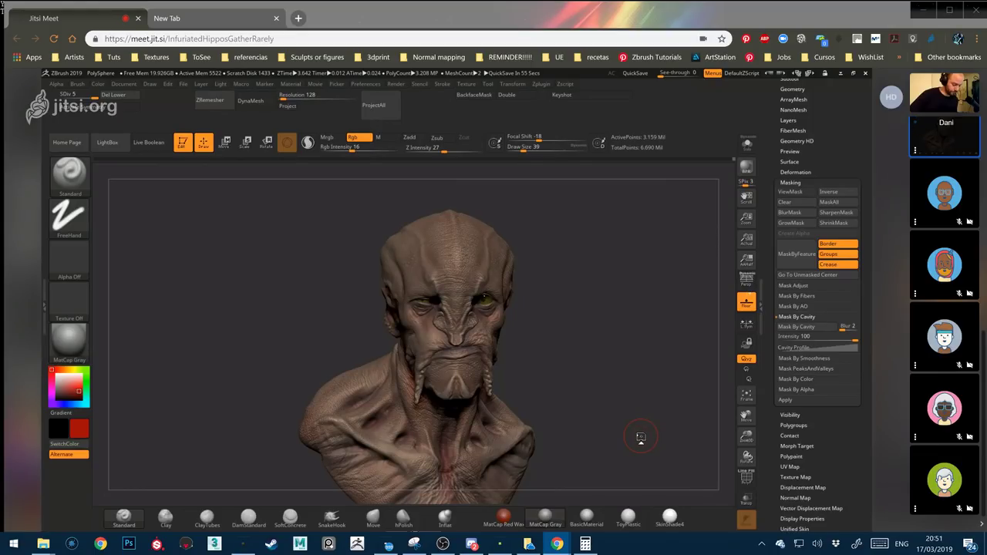
Turn the bust toward the viewer, then open the meeting chat at its newest messages
{"action": "mouse_move", "coordinate": [747, 437]}
{"action": "left_mouse_down"}
{"action": "mouse_move", "coordinate": [600, 453]}
{"action": "mouse_move", "coordinate": [747, 446]}
{"action": "mouse_move", "coordinate": [747, 416]}
{"action": "mouse_move", "coordinate": [645, 408]}
{"action": "mouse_move", "coordinate": [632, 416]}
{"action": "mouse_move", "coordinate": [702, 420]}
{"action": "mouse_move", "coordinate": [652, 379]}
{"action": "mouse_move", "coordinate": [640, 383]}
{"action": "left_mouse_up"}
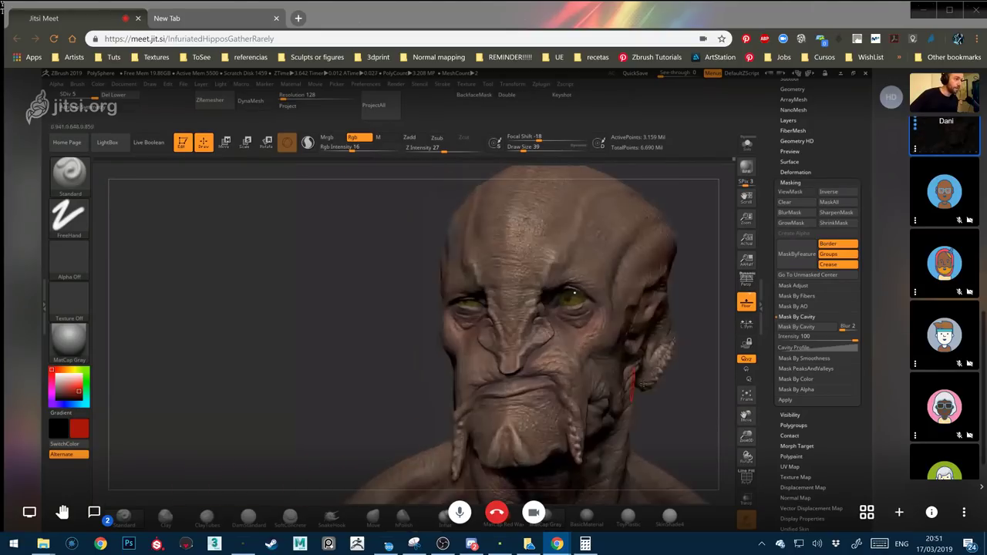
{"action": "mouse_move", "coordinate": [679, 421]}
{"action": "left_mouse_down"}
{"action": "mouse_move", "coordinate": [672, 398]}
{"action": "mouse_move", "coordinate": [630, 446]}
{"action": "mouse_move", "coordinate": [639, 440]}
{"action": "left_mouse_up"}
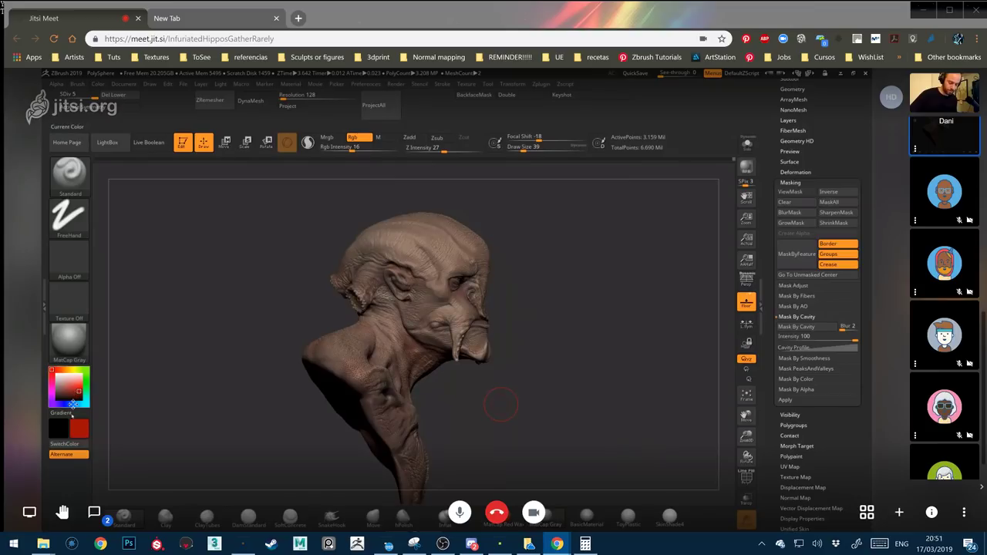
{"action": "left_click", "coordinate": [95, 512]}
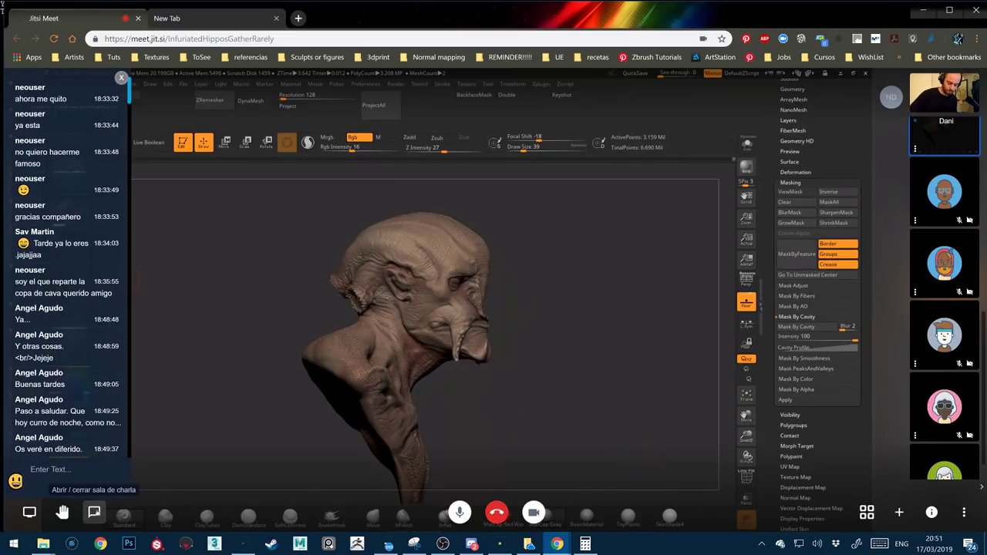
{"action": "scroll", "coordinate": [95, 391], "scroll_direction": "down", "scroll_amount": 15}
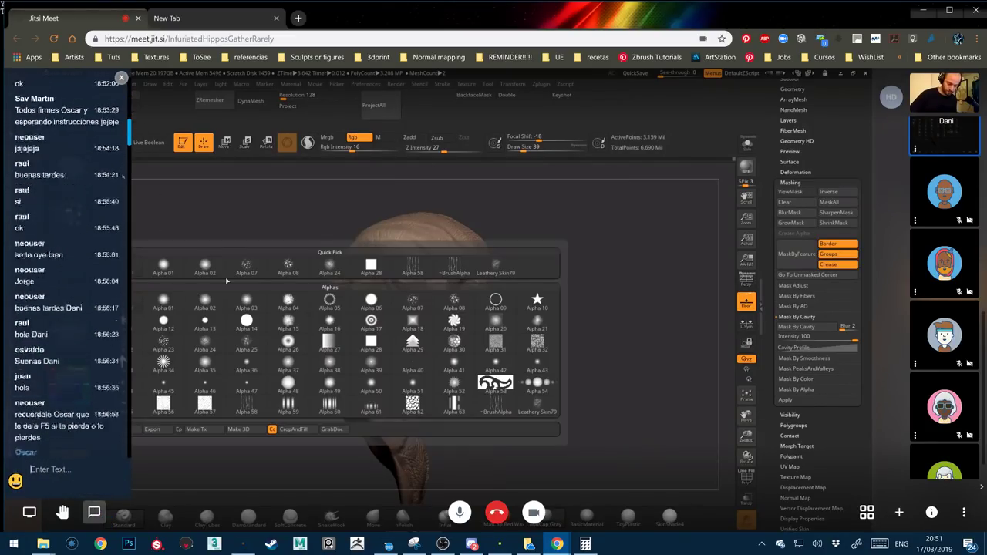
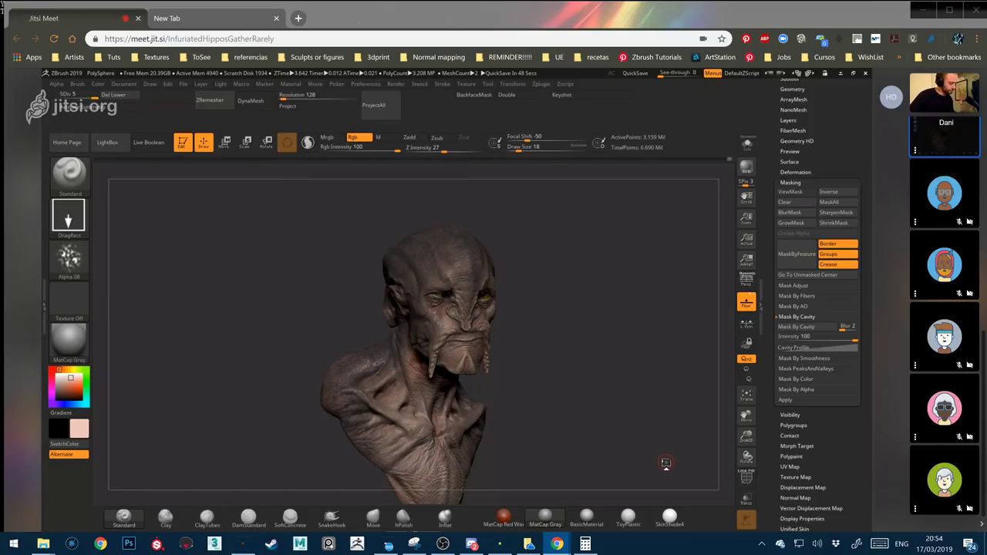
Orbit the bust to check it from several angles and pick a dark blue paint colour
{"action": "mouse_move", "coordinate": [642, 439]}
{"action": "left_mouse_down"}
{"action": "mouse_move", "coordinate": [719, 441]}
{"action": "mouse_move", "coordinate": [448, 456]}
{"action": "mouse_move", "coordinate": [586, 450]}
{"action": "left_mouse_up"}
{"action": "mouse_move", "coordinate": [747, 417]}
{"action": "left_mouse_down"}
{"action": "mouse_move", "coordinate": [570, 433]}
{"action": "mouse_move", "coordinate": [352, 400]}
{"action": "left_mouse_up"}
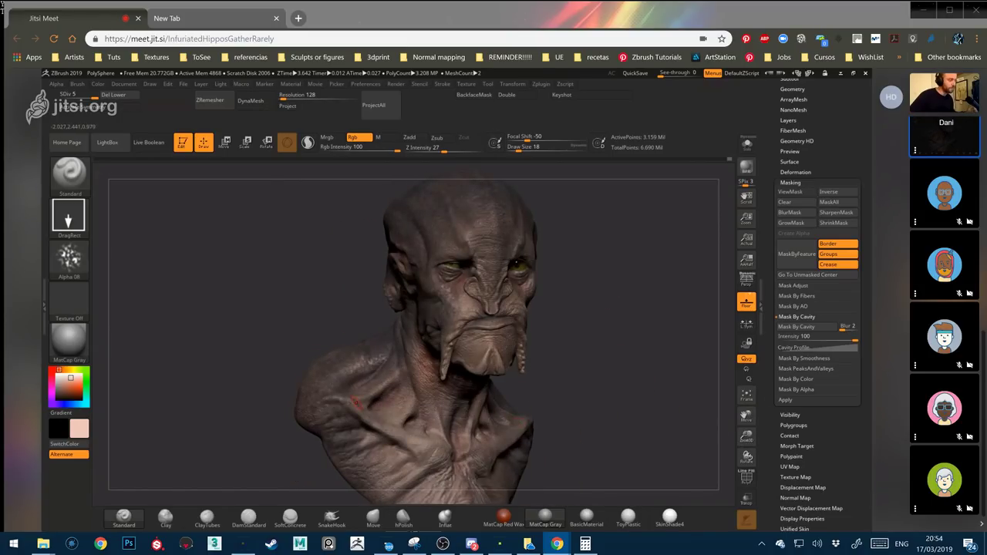
{"action": "left_click_drag", "start_coordinate": [592, 383], "coordinate": [504, 495]}
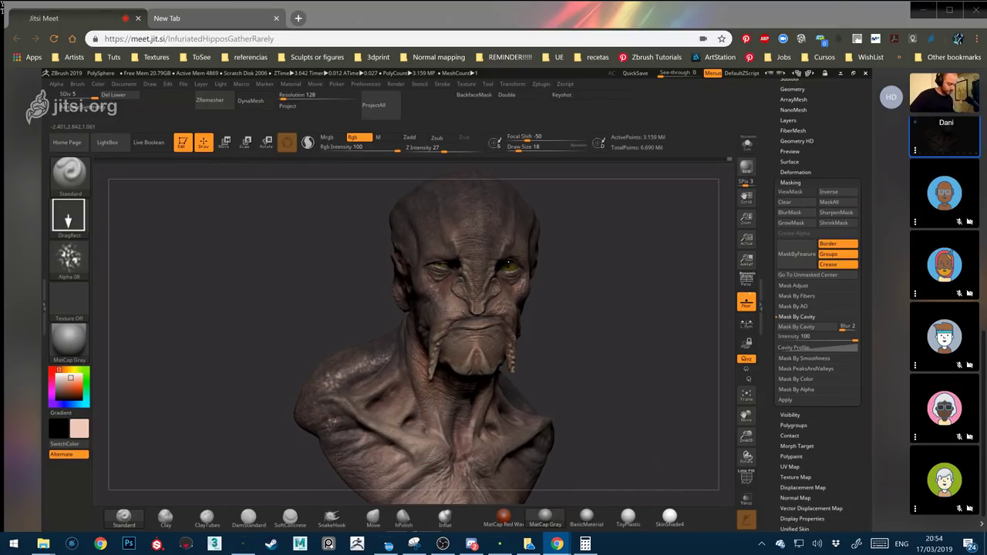
{"action": "left_click_drag", "start_coordinate": [552, 368], "coordinate": [633, 364]}
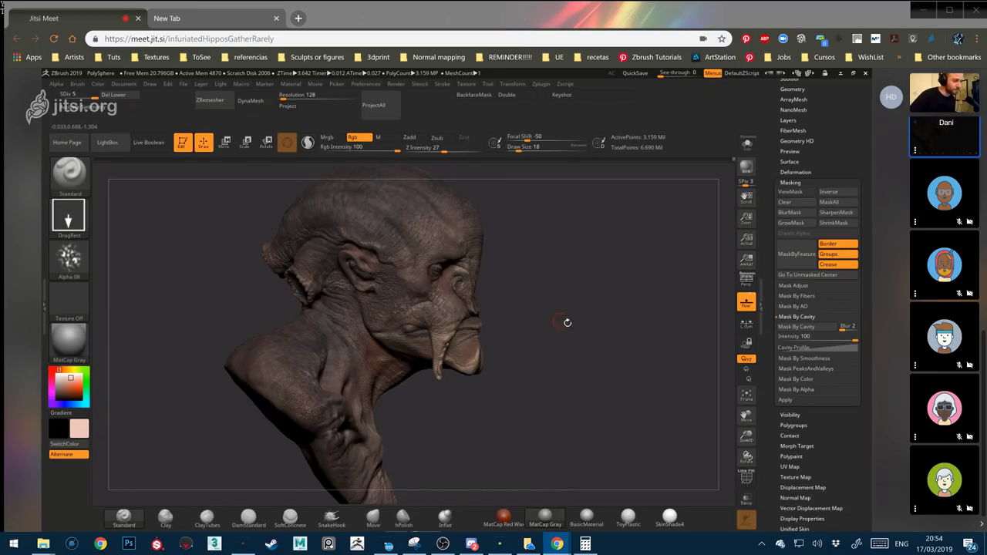
{"action": "left_click_drag", "start_coordinate": [569, 324], "coordinate": [485, 312]}
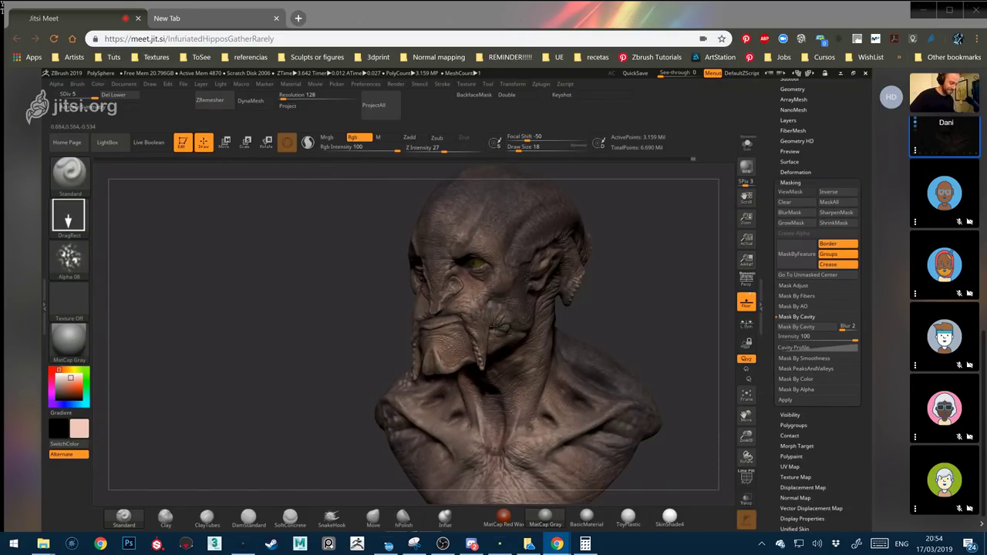
{"action": "left_click_drag", "start_coordinate": [354, 384], "coordinate": [309, 382]}
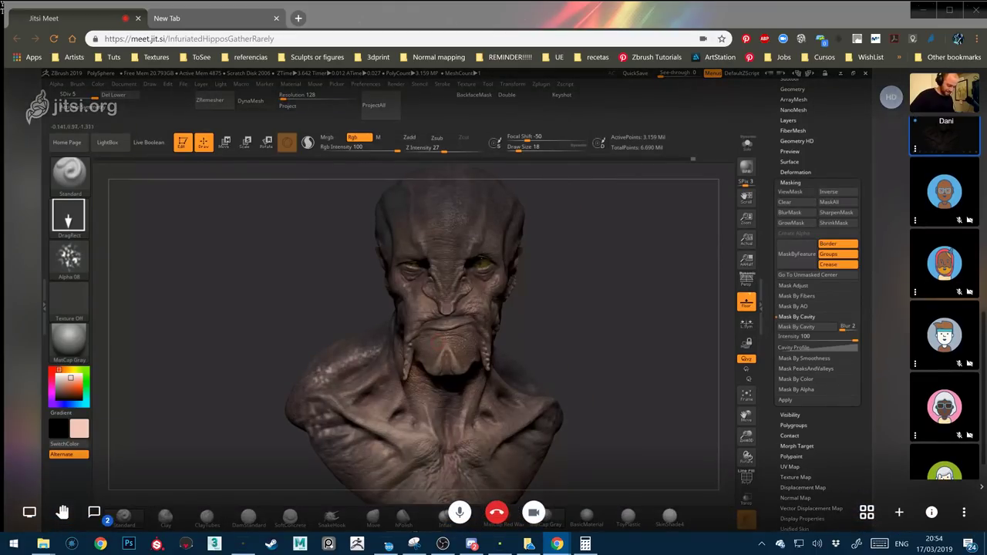
{"action": "left_click_drag", "start_coordinate": [536, 336], "coordinate": [494, 339]}
{"action": "left_click_drag", "start_coordinate": [65, 390], "coordinate": [62, 398]}
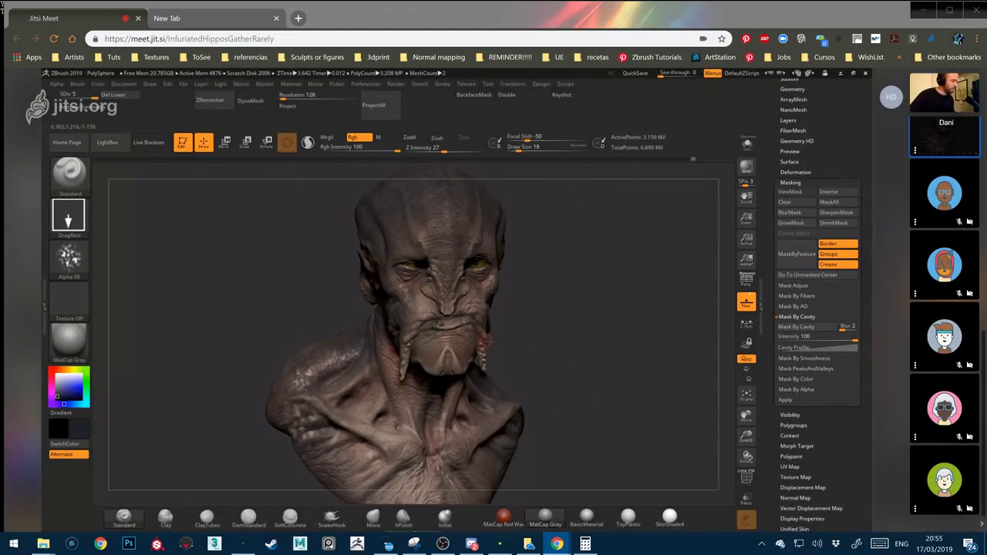
Turn the bust through frontal, side and three-quarter views, then shrink it in the viewport
{"action": "left_click_drag", "start_coordinate": [625, 395], "coordinate": [544, 388]}
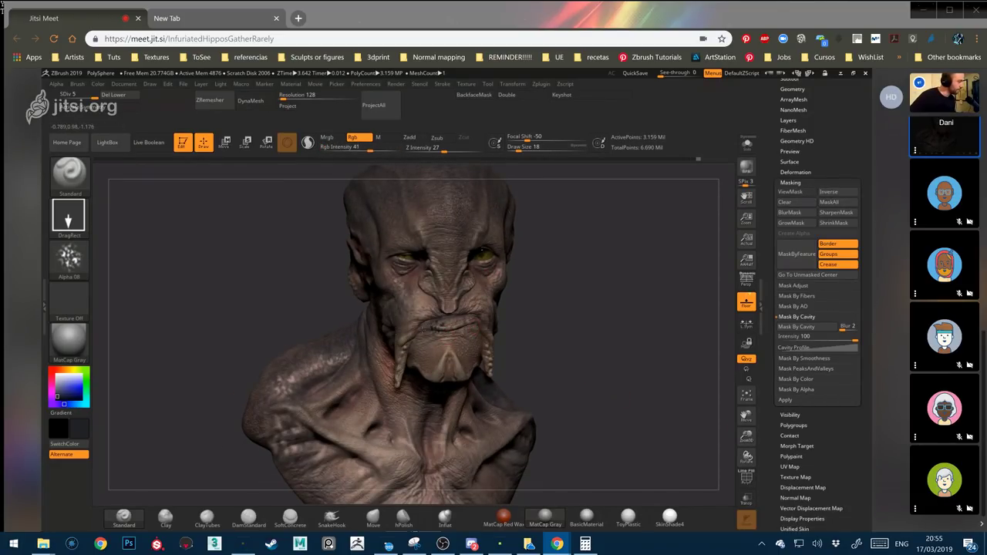
{"action": "left_click_drag", "start_coordinate": [526, 312], "coordinate": [479, 281]}
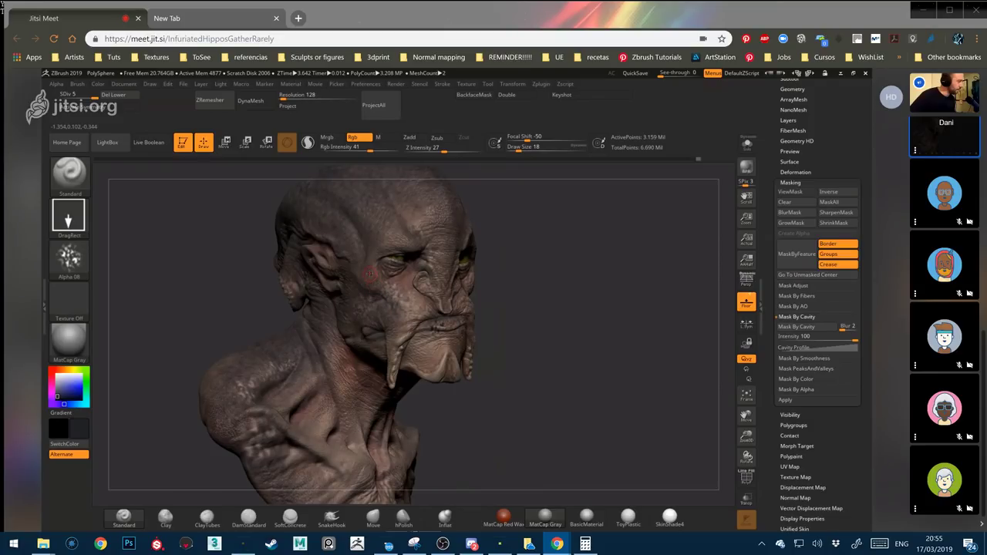
{"action": "left_click_drag", "start_coordinate": [547, 255], "coordinate": [451, 216]}
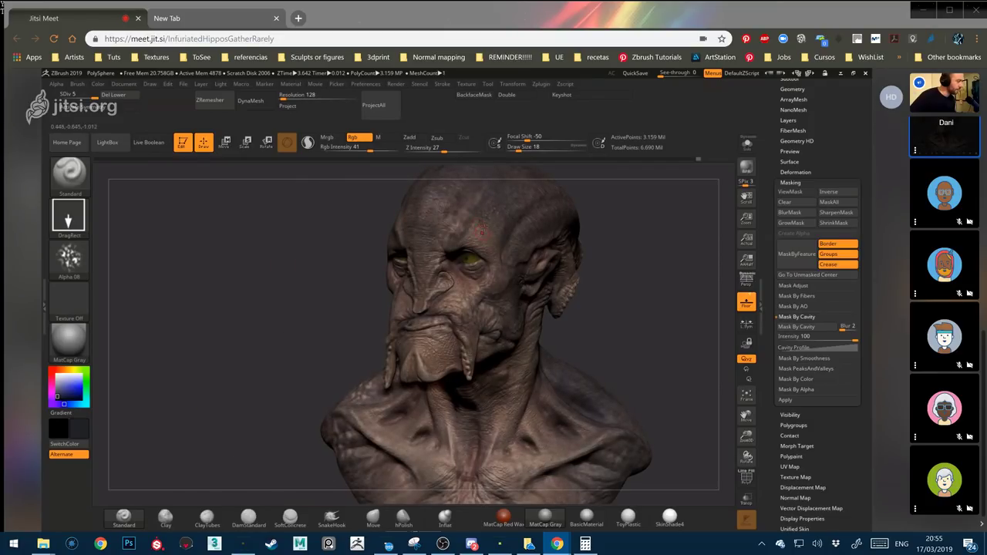
{"action": "left_click_drag", "start_coordinate": [319, 359], "coordinate": [425, 307]}
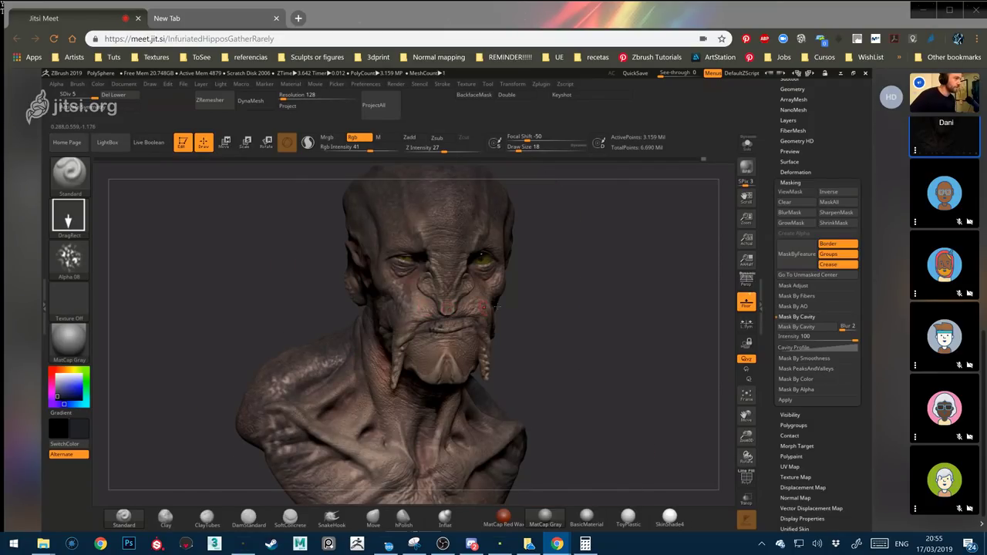
{"action": "left_click_drag", "start_coordinate": [485, 306], "coordinate": [655, 347]}
{"action": "mouse_move", "coordinate": [746, 439]}
{"action": "left_mouse_down"}
{"action": "mouse_move", "coordinate": [746, 417]}
{"action": "mouse_move", "coordinate": [694, 463]}
{"action": "mouse_move", "coordinate": [540, 385]}
{"action": "left_mouse_up"}
{"action": "left_click", "coordinate": [68, 219]}
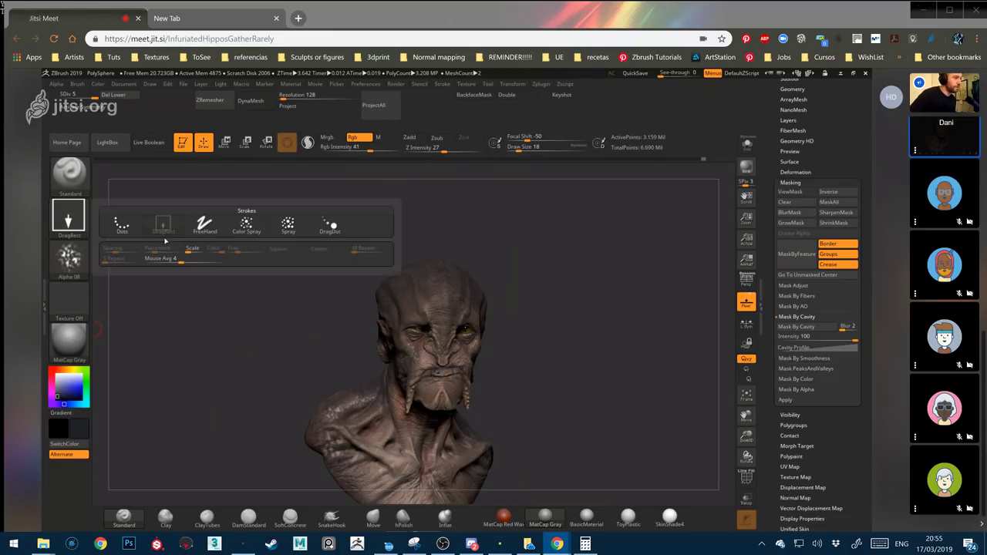
{"action": "left_click", "coordinate": [204, 224]}
{"action": "left_click", "coordinate": [77, 393]}
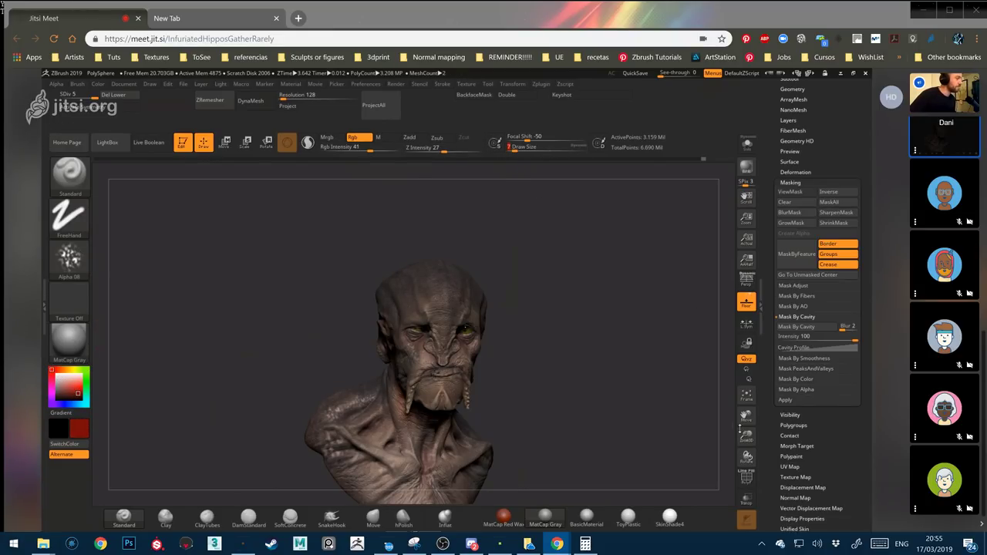
{"action": "left_click_drag", "start_coordinate": [741, 430], "coordinate": [724, 403]}
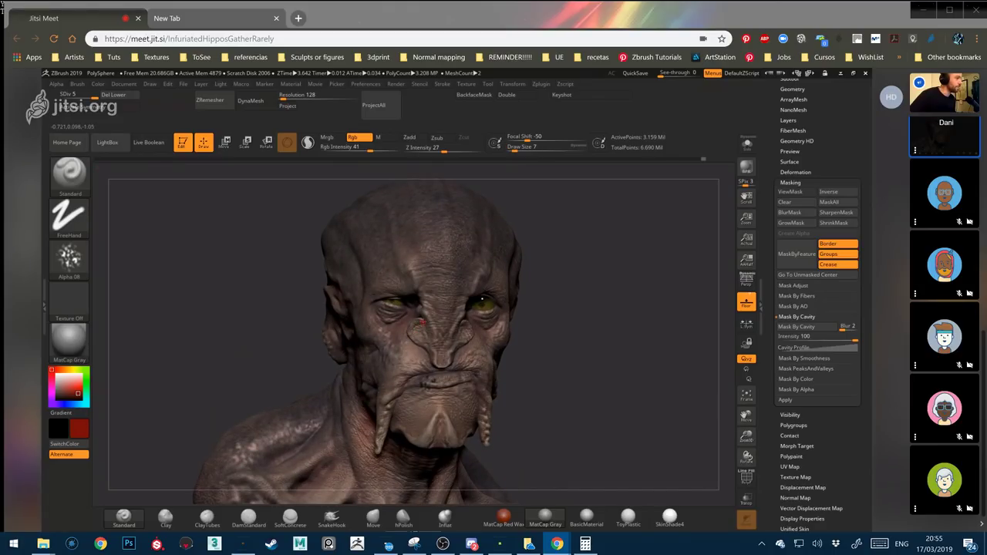
{"action": "left_click_drag", "start_coordinate": [573, 274], "coordinate": [499, 303]}
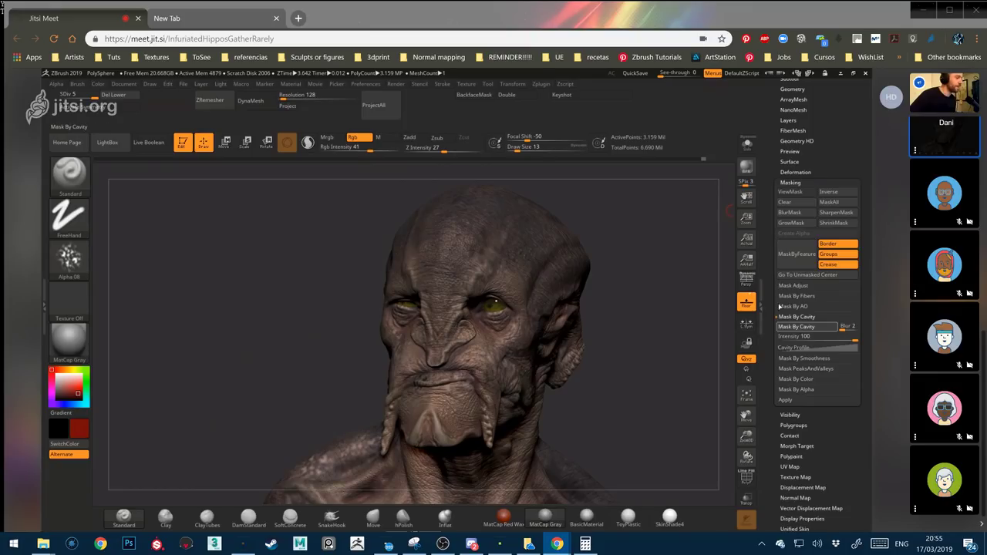
{"action": "left_click", "coordinate": [796, 327]}
{"action": "left_click", "coordinate": [790, 191]}
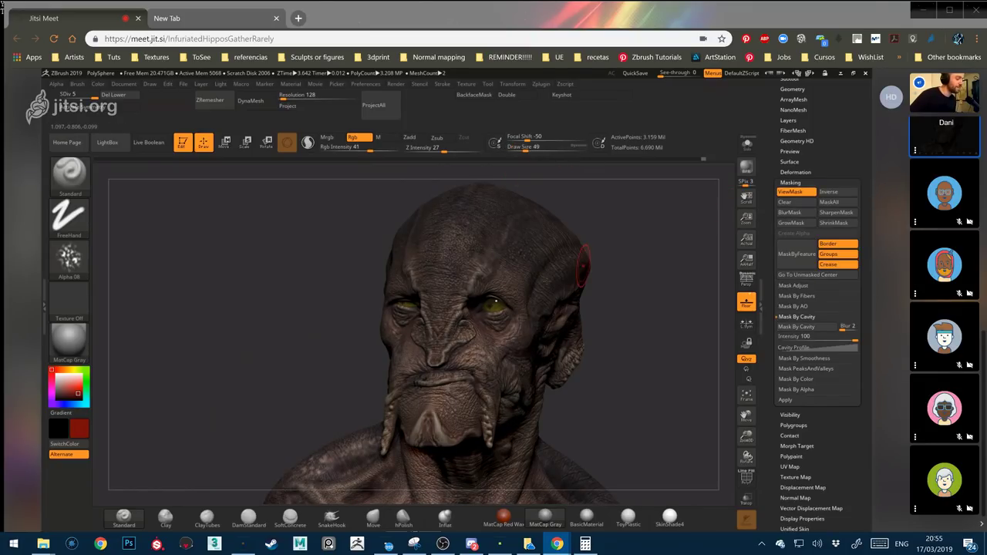
{"action": "left_click_drag", "start_coordinate": [527, 152], "coordinate": [521, 154]}
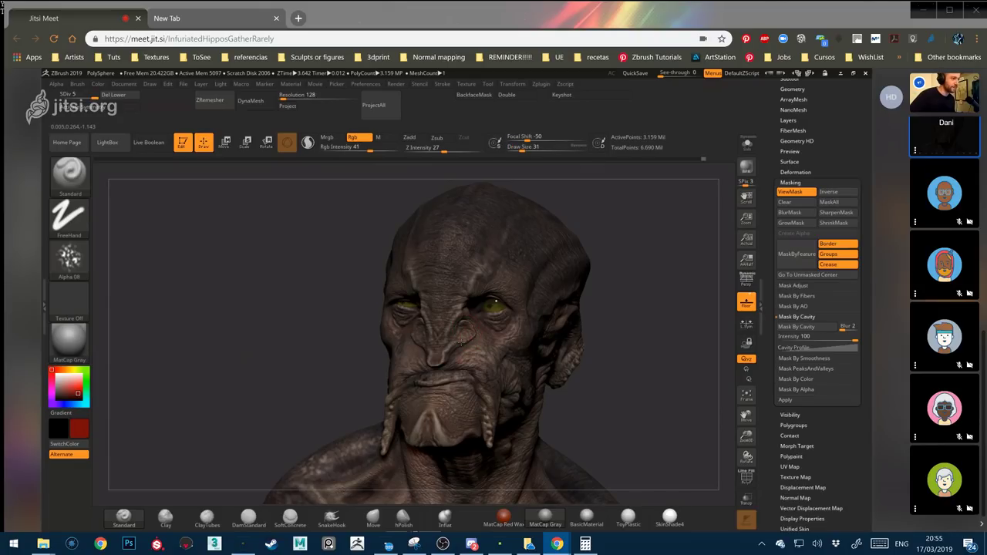
{"action": "left_click_drag", "start_coordinate": [527, 147], "coordinate": [521, 146]}
{"action": "left_click_drag", "start_coordinate": [370, 146], "coordinate": [377, 147]}
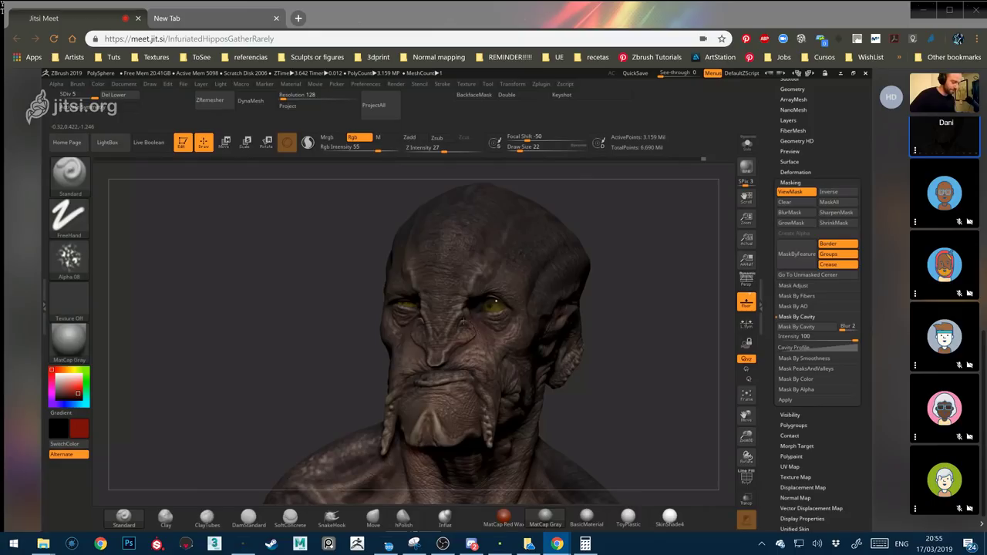
{"action": "left_click_drag", "start_coordinate": [324, 334], "coordinate": [415, 334]}
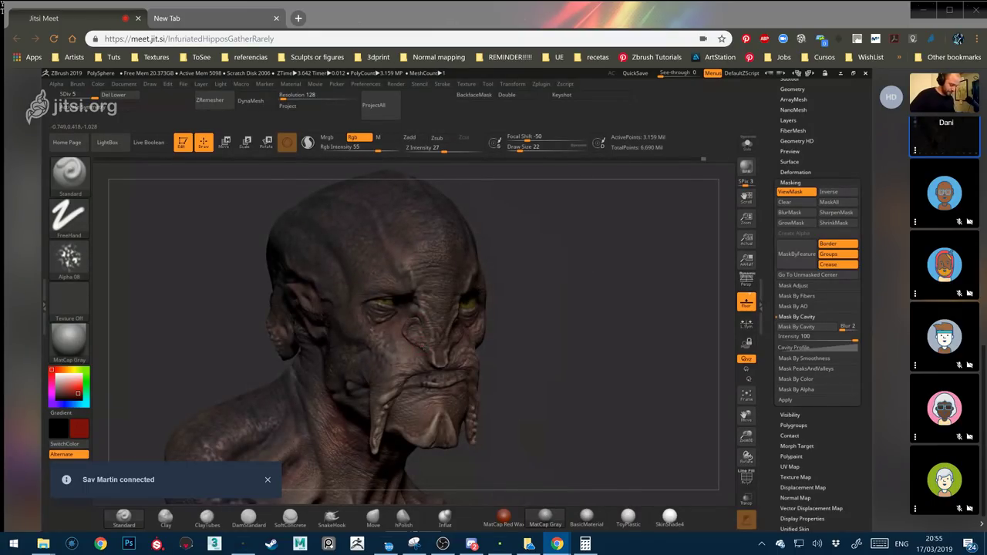
{"action": "mouse_move", "coordinate": [556, 300]}
{"action": "left_mouse_down"}
{"action": "mouse_move", "coordinate": [466, 304]}
{"action": "mouse_move", "coordinate": [523, 299]}
{"action": "mouse_move", "coordinate": [519, 284]}
{"action": "mouse_move", "coordinate": [385, 455]}
{"action": "left_mouse_up"}
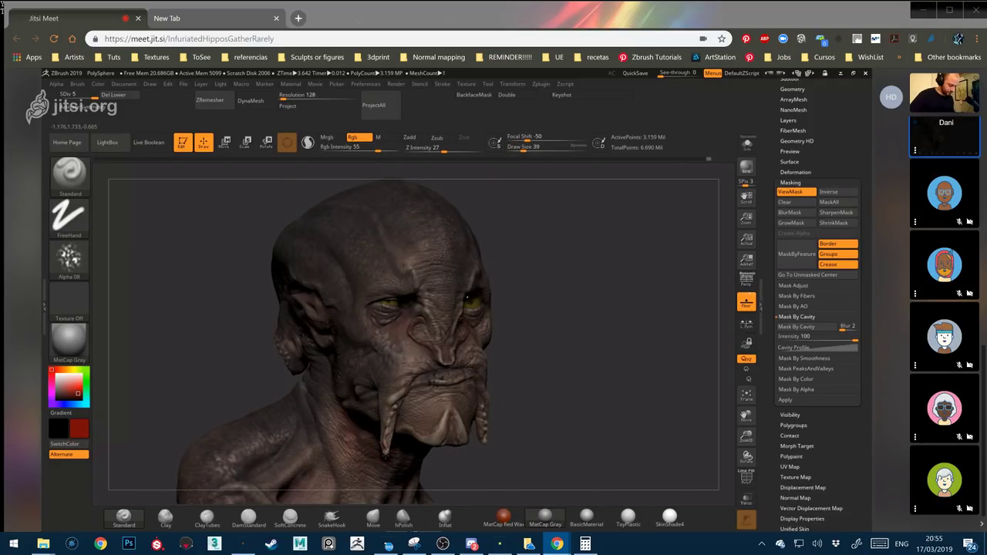
{"action": "key", "text": "bracketleft"}
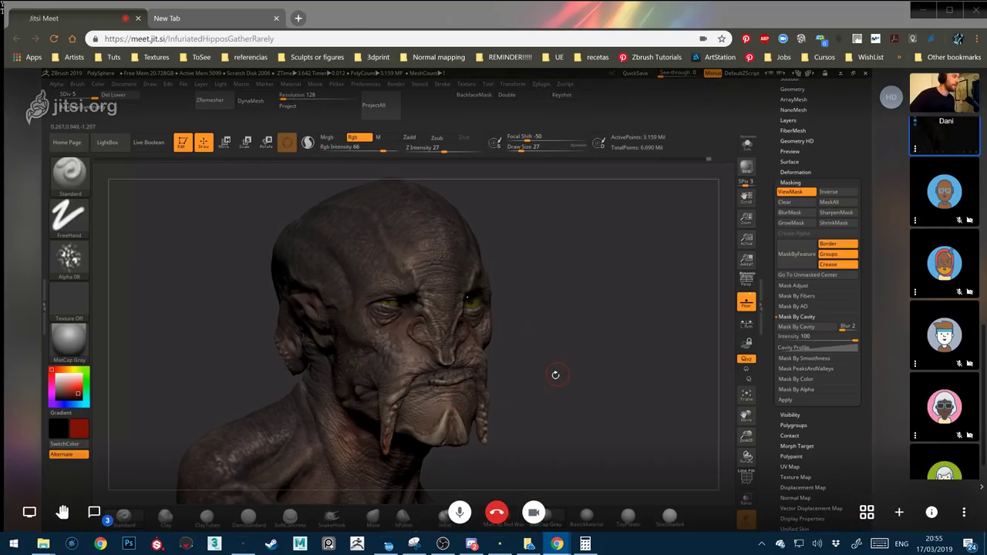
{"action": "left_click_drag", "start_coordinate": [556, 375], "coordinate": [494, 297]}
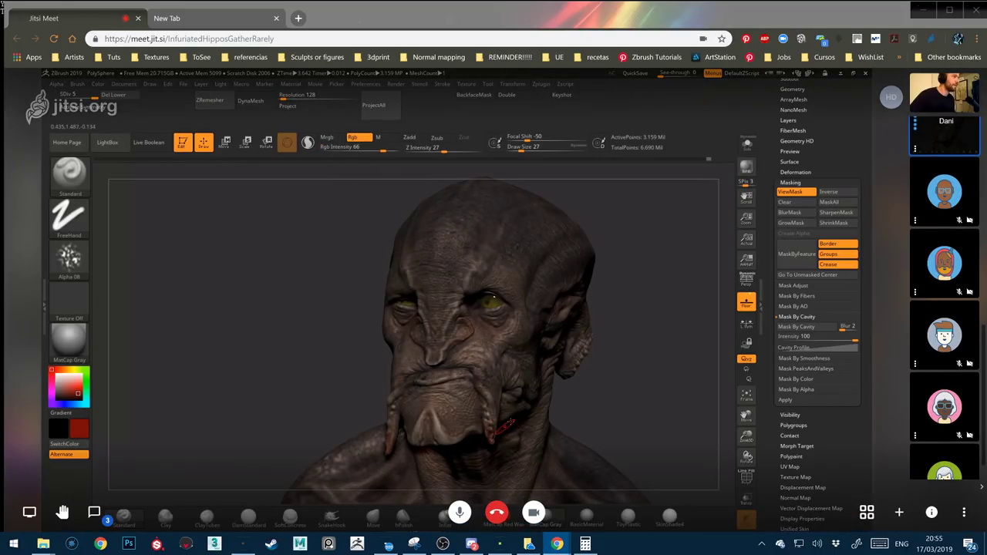
{"action": "left_click_drag", "start_coordinate": [586, 388], "coordinate": [594, 384]}
{"action": "left_click_drag", "start_coordinate": [520, 148], "coordinate": [511, 148]}
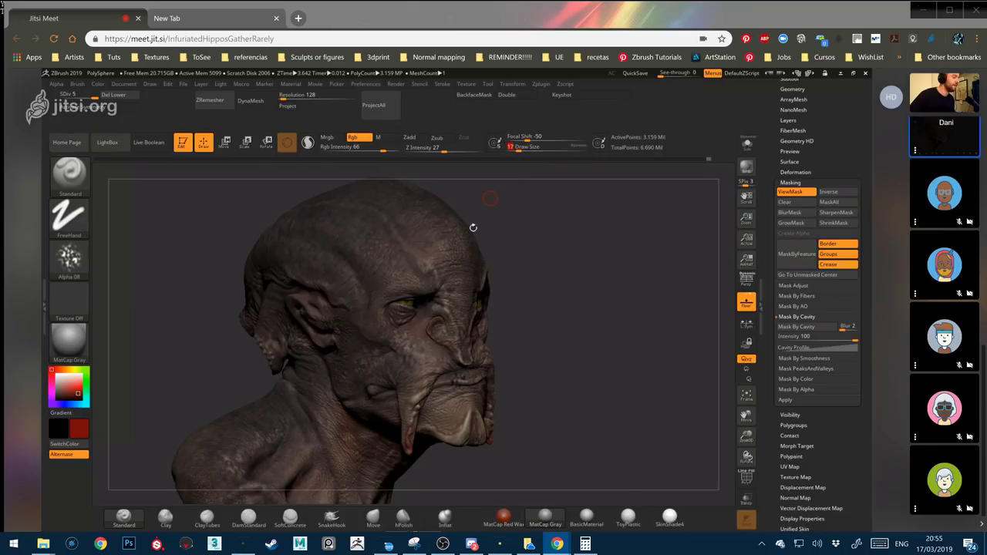
{"action": "left_click_drag", "start_coordinate": [515, 375], "coordinate": [527, 410]}
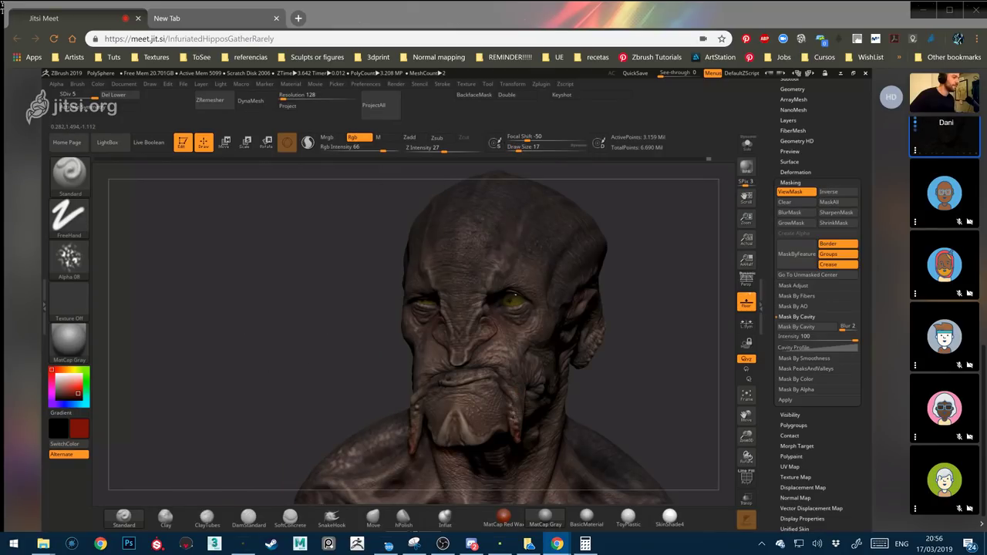
{"action": "mouse_move", "coordinate": [621, 386]}
{"action": "left_mouse_down"}
{"action": "mouse_move", "coordinate": [641, 378]}
{"action": "mouse_move", "coordinate": [622, 340]}
{"action": "left_mouse_up"}
{"action": "mouse_move", "coordinate": [352, 339]}
{"action": "left_mouse_down"}
{"action": "mouse_move", "coordinate": [439, 326]}
{"action": "mouse_move", "coordinate": [432, 223]}
{"action": "left_mouse_up"}
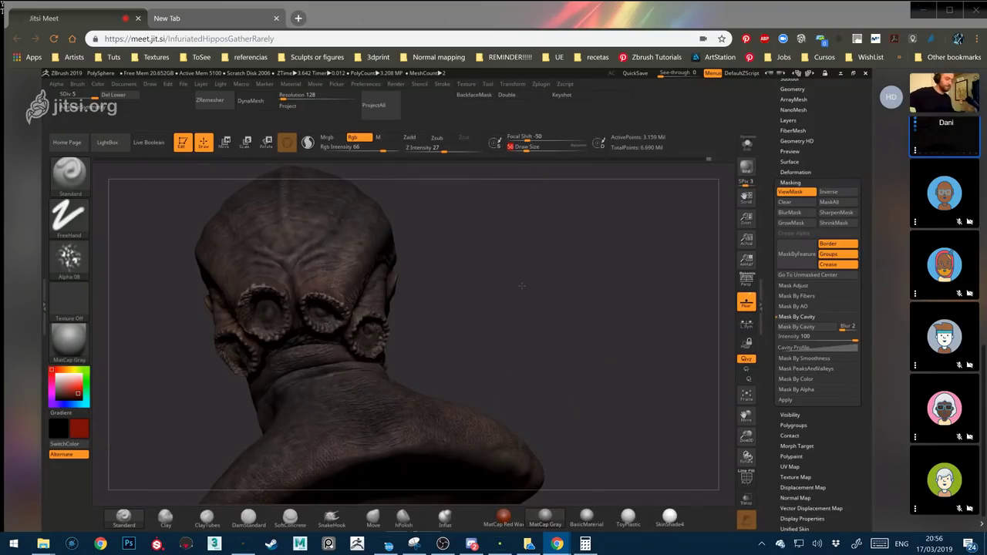
{"action": "mouse_move", "coordinate": [525, 432]}
{"action": "left_mouse_down"}
{"action": "mouse_move", "coordinate": [584, 419]}
{"action": "mouse_move", "coordinate": [625, 430]}
{"action": "left_mouse_up"}
{"action": "left_click", "coordinate": [782, 210]}
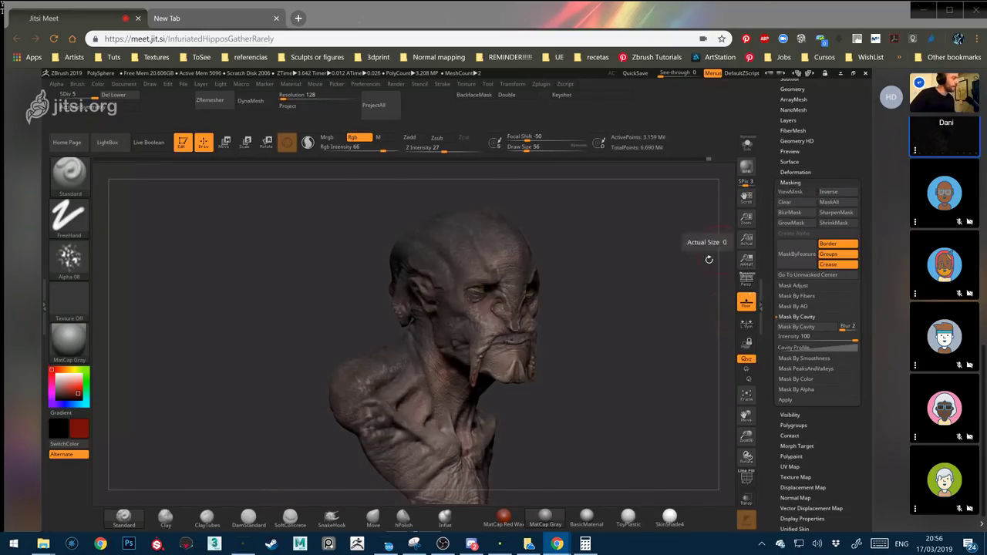
{"action": "mouse_move", "coordinate": [710, 260]}
{"action": "left_mouse_down"}
{"action": "mouse_move", "coordinate": [612, 419]}
{"action": "mouse_move", "coordinate": [624, 428]}
{"action": "mouse_move", "coordinate": [594, 423]}
{"action": "left_mouse_up"}
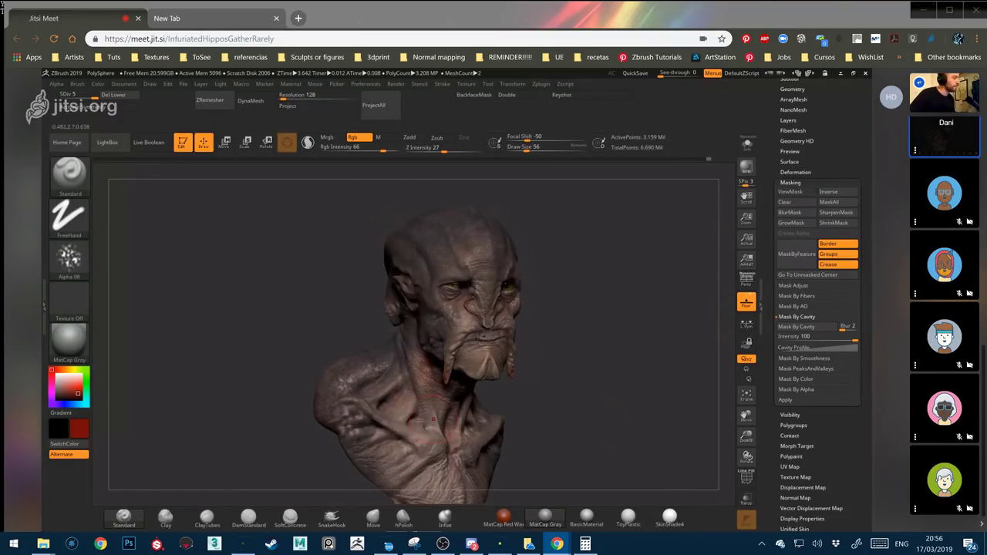
Switch the stroke to DragRect, make the secondary colour white and reduce Draw Size to 17
{"action": "left_click", "coordinate": [69, 216]}
{"action": "left_click", "coordinate": [158, 225]}
{"action": "left_click", "coordinate": [54, 371]}
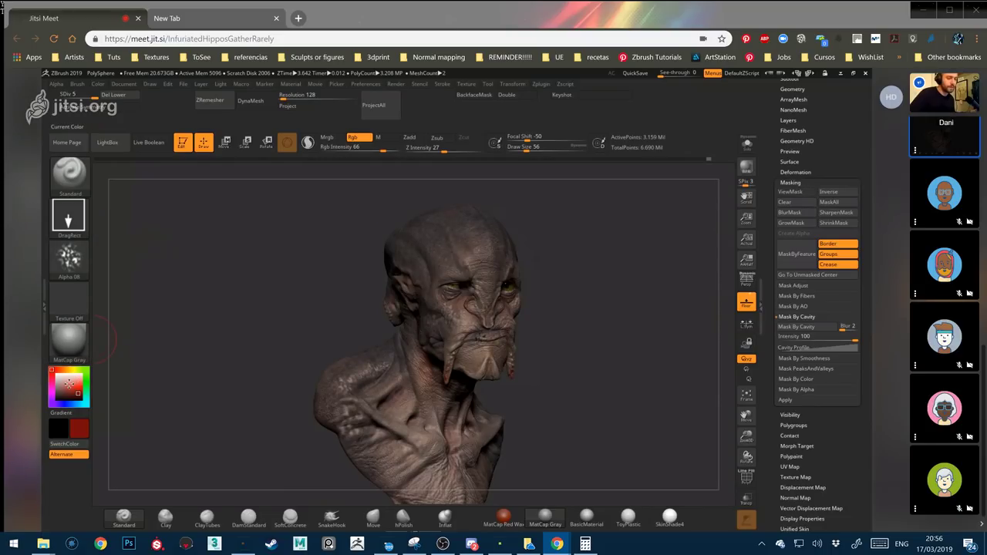
{"action": "key", "text": "bracketleft"}
{"action": "key", "text": "bracketleft"}
{"action": "left_click_drag", "start_coordinate": [521, 193], "coordinate": [463, 247]}
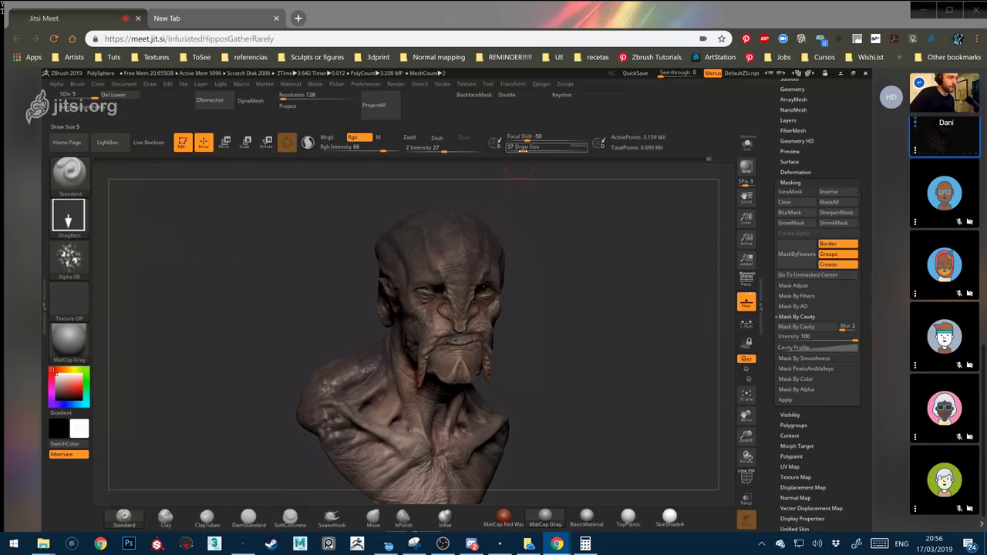
{"action": "key", "text": "bracketleft"}
{"action": "key", "text": "bracketleft"}
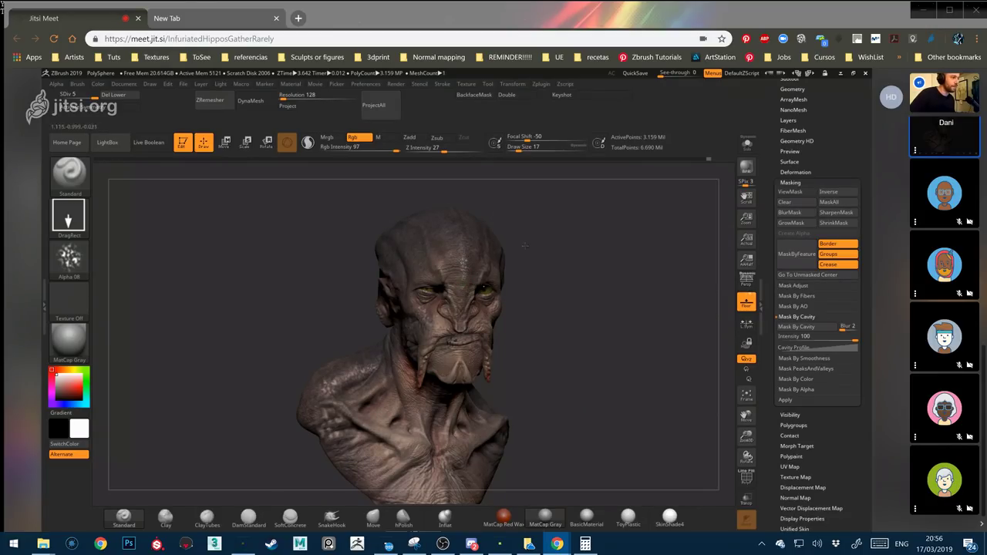
Rotate the bust frontally and zoom into a close-up of the head
{"action": "mouse_move", "coordinate": [526, 246]}
{"action": "left_mouse_down"}
{"action": "mouse_move", "coordinate": [544, 247]}
{"action": "mouse_move", "coordinate": [476, 229]}
{"action": "mouse_move", "coordinate": [544, 186]}
{"action": "left_mouse_up"}
{"action": "left_click_drag", "start_coordinate": [484, 225], "coordinate": [560, 261]}
{"action": "left_click_drag", "start_coordinate": [746, 436], "coordinate": [473, 305]}
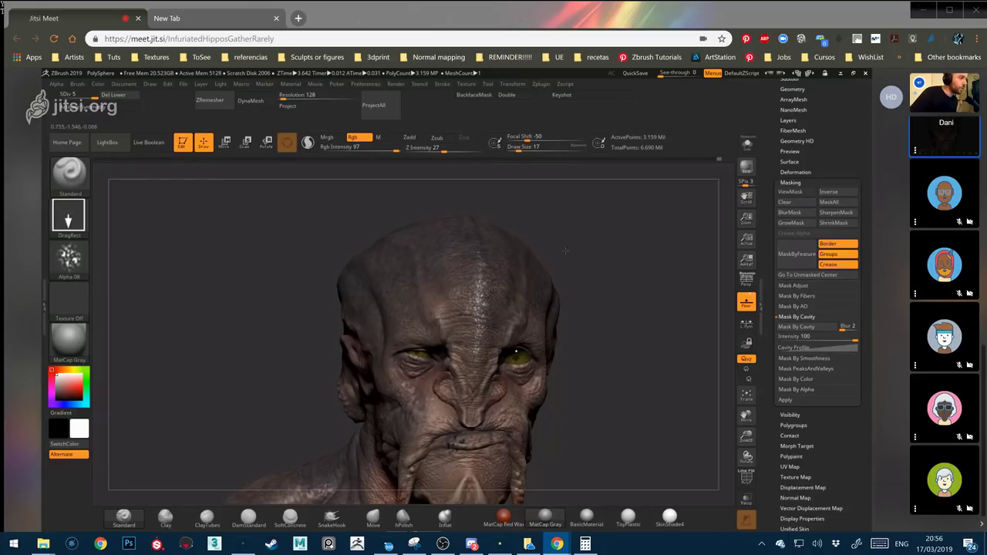
{"action": "left_click_drag", "start_coordinate": [565, 252], "coordinate": [609, 254]}
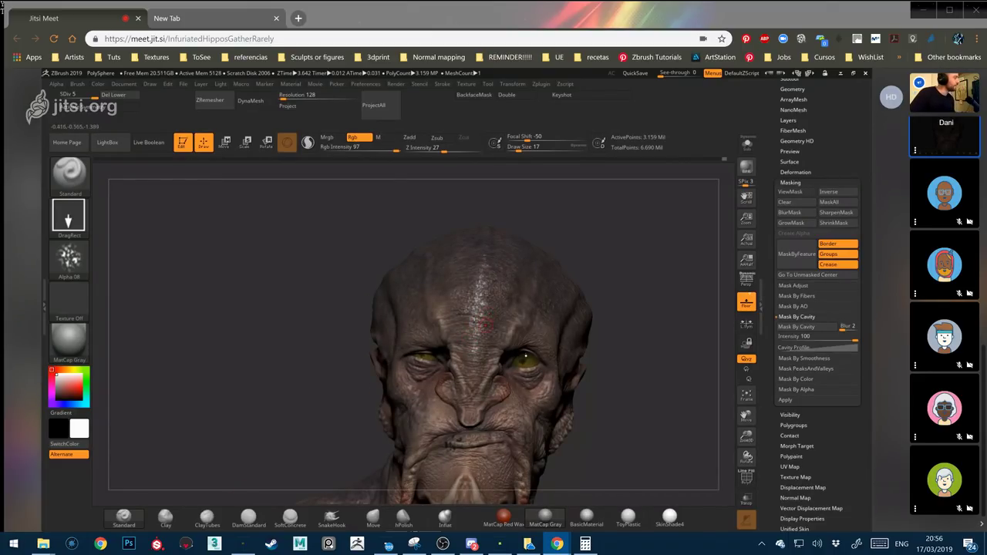
Rotate the bust through left, three-quarter and side views and open the Alpha palette
{"action": "left_click_drag", "start_coordinate": [555, 260], "coordinate": [517, 348]}
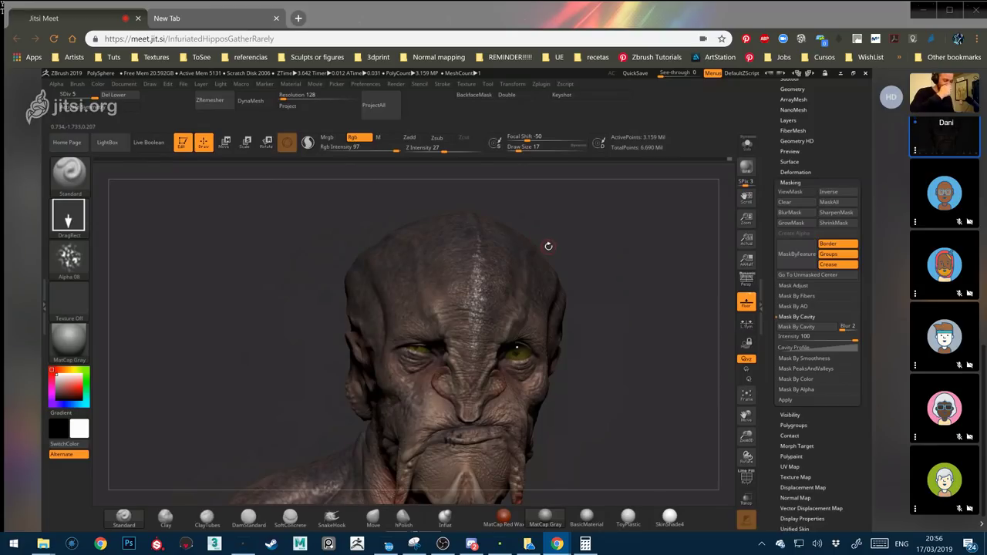
{"action": "left_click_drag", "start_coordinate": [609, 412], "coordinate": [726, 425]}
{"action": "left_click_drag", "start_coordinate": [622, 444], "coordinate": [529, 361]}
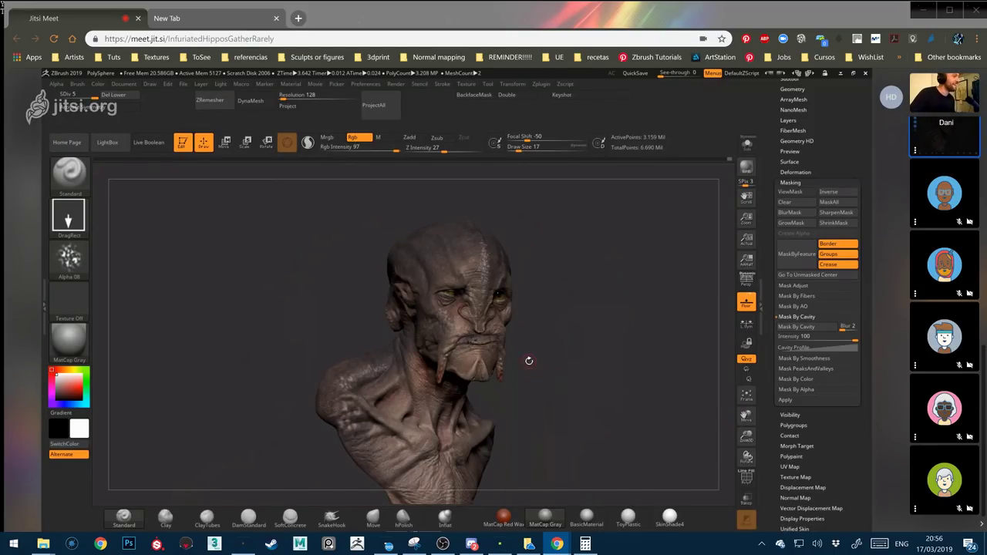
{"action": "left_click", "coordinate": [68, 259]}
{"action": "left_click_drag", "start_coordinate": [66, 389], "coordinate": [93, 404]}
Zoom in to a side profile of the bust and open the meeting chat
{"action": "left_click_drag", "start_coordinate": [746, 436], "coordinate": [747, 417]}
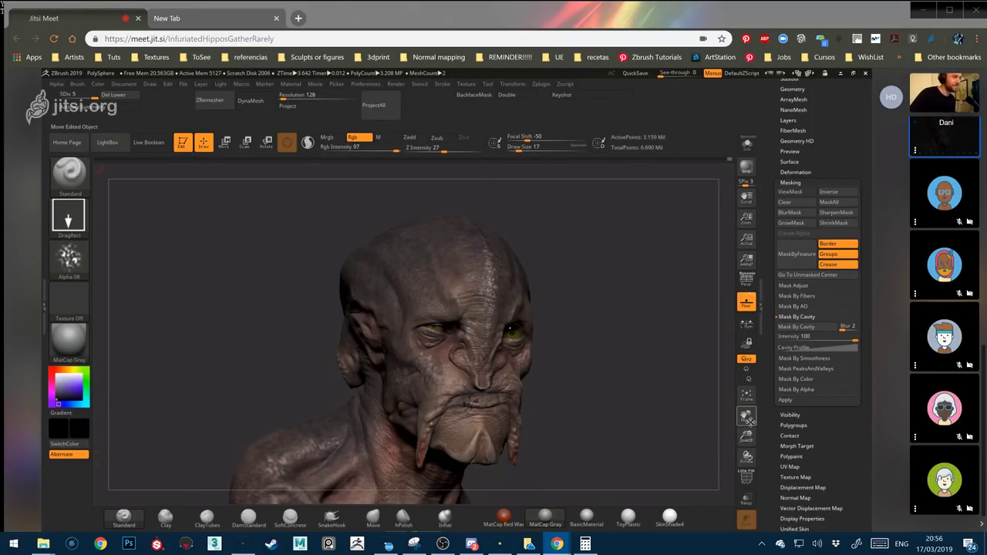
{"action": "left_click_drag", "start_coordinate": [679, 432], "coordinate": [165, 320]}
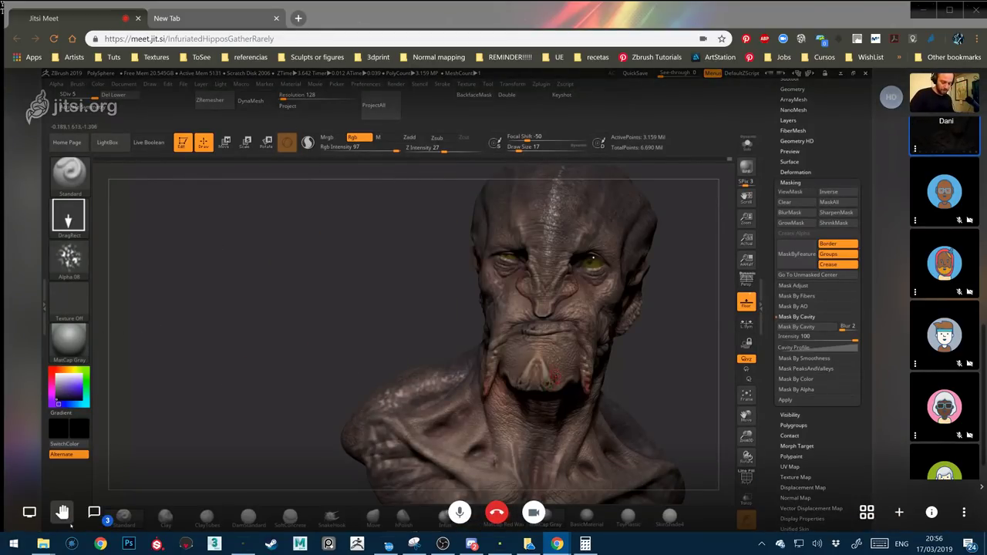
{"action": "left_click", "coordinate": [94, 512]}
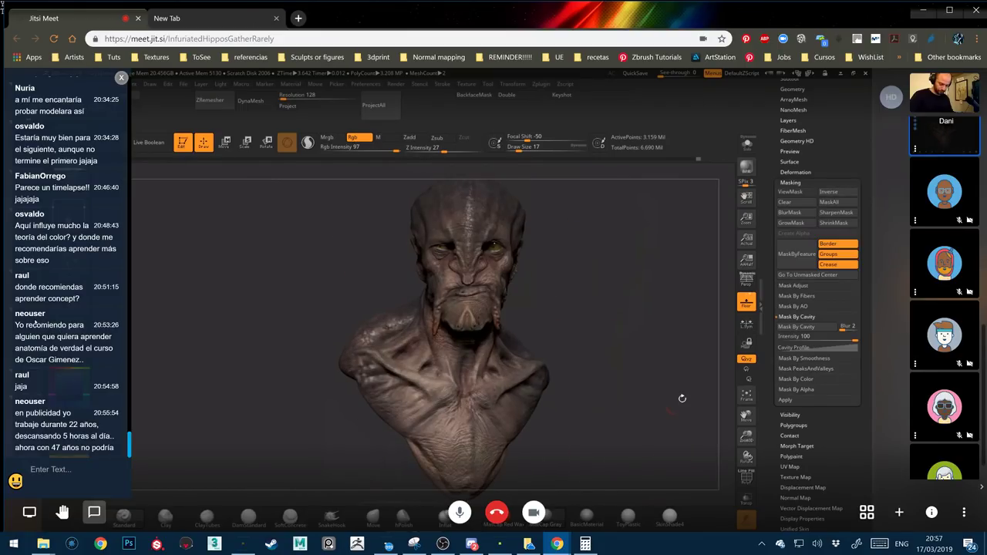
Send a thumbs-up emoji with a short 'gracias' thank-you to the host in chat
{"action": "left_click", "coordinate": [15, 482]}
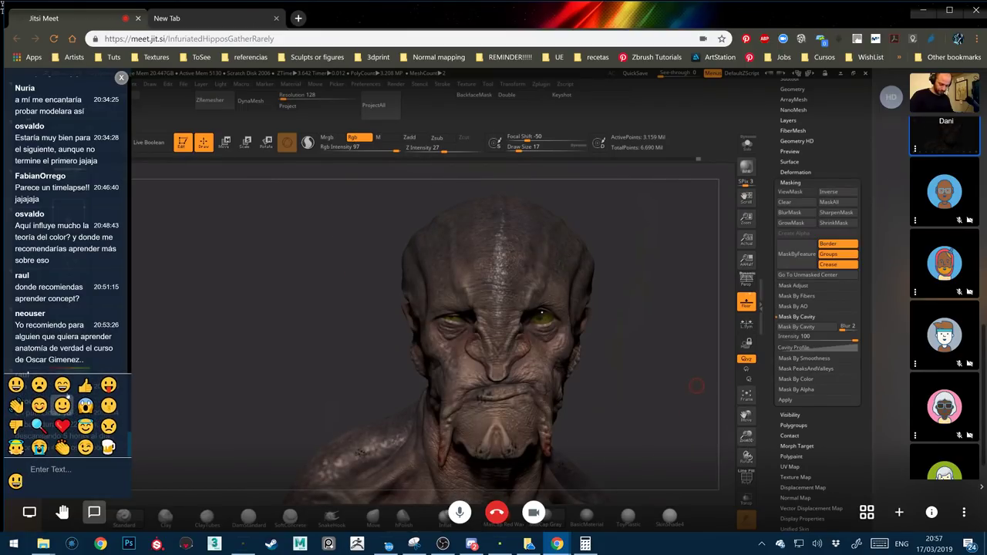
{"action": "left_click", "coordinate": [85, 384]}
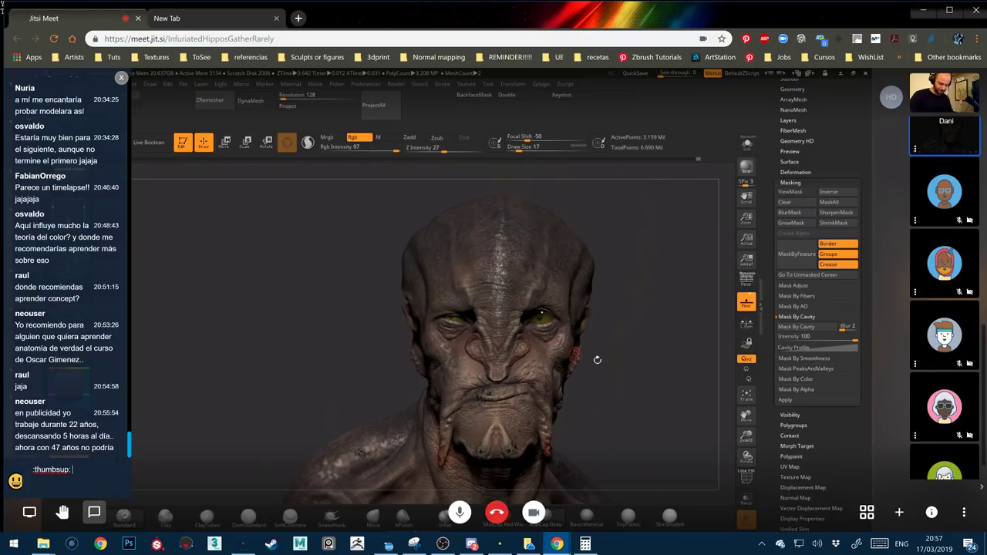
{"action": "type", "text": "gracias "}
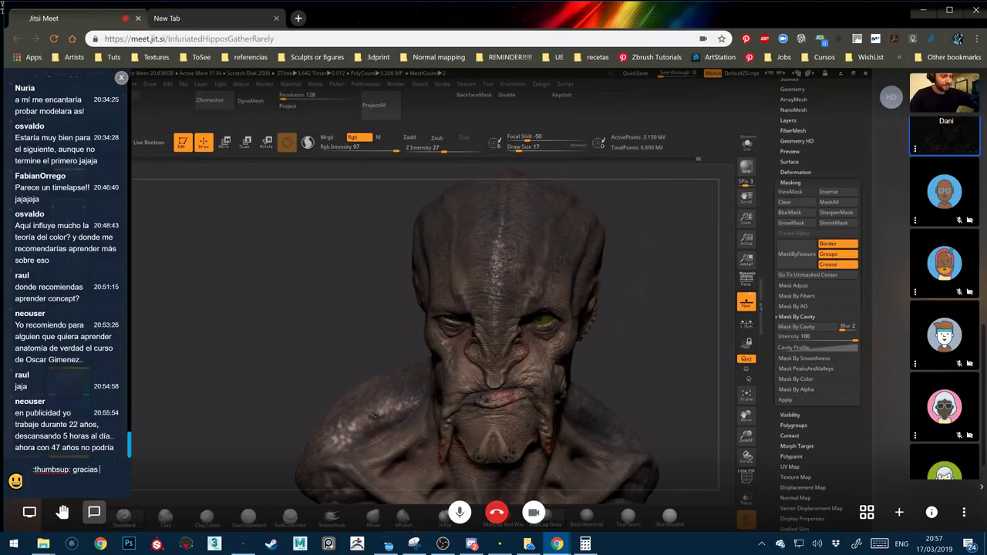
{"action": "type", "text": "neo!"}
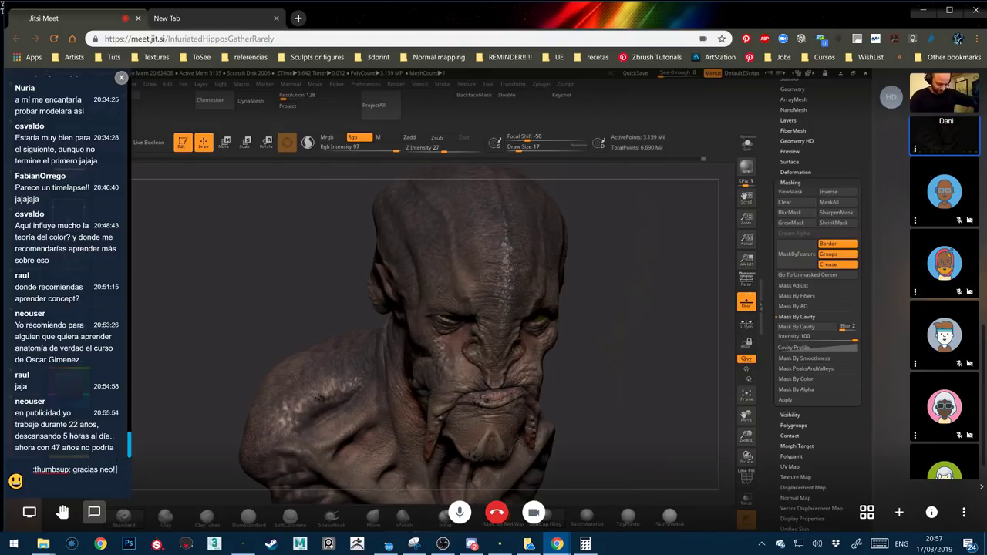
{"action": "key", "text": "Return"}
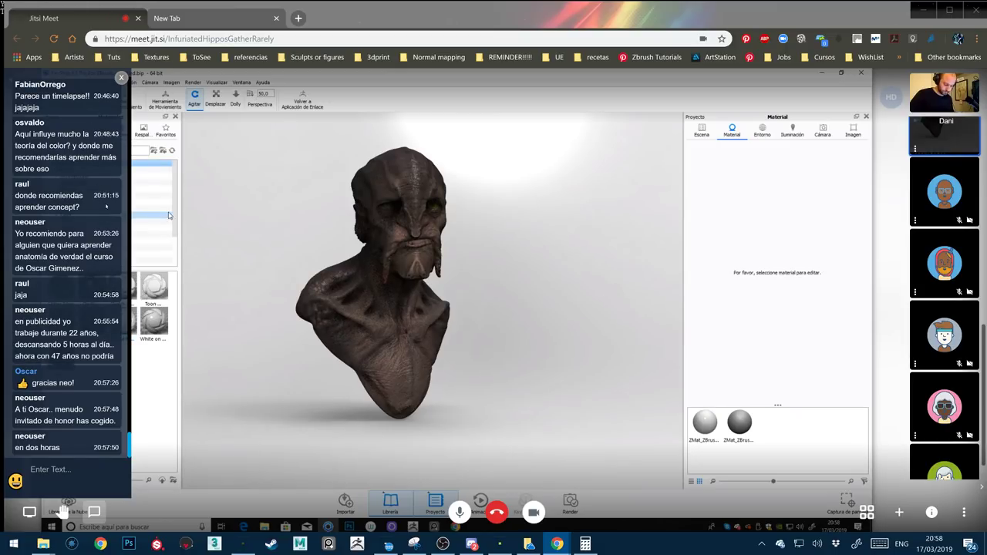
Hide the chat, apply Human Skin 3 with a near-white Superficie colour, and edit Opacidad
{"action": "key", "text": "c"}
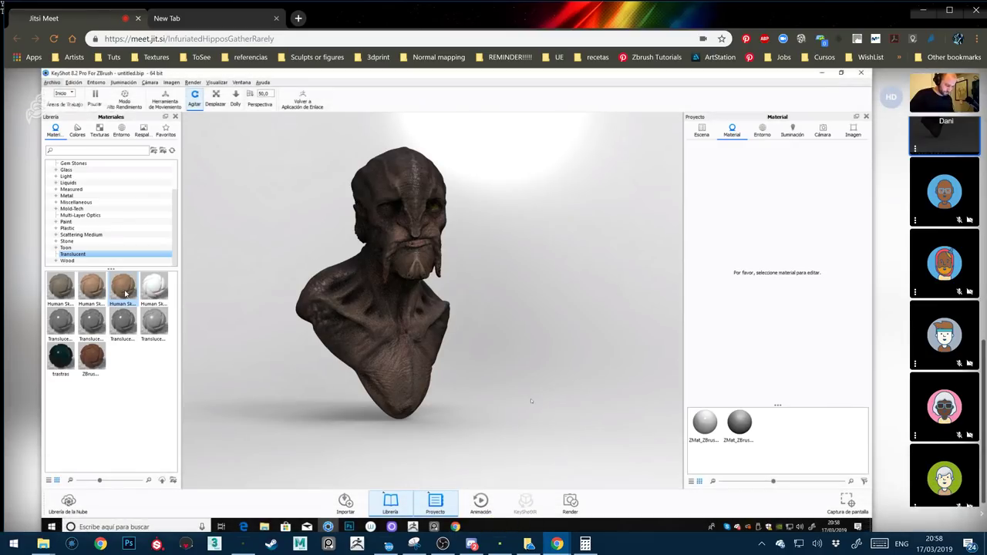
{"action": "double_click", "coordinate": [417, 368]}
{"action": "left_click", "coordinate": [854, 202]}
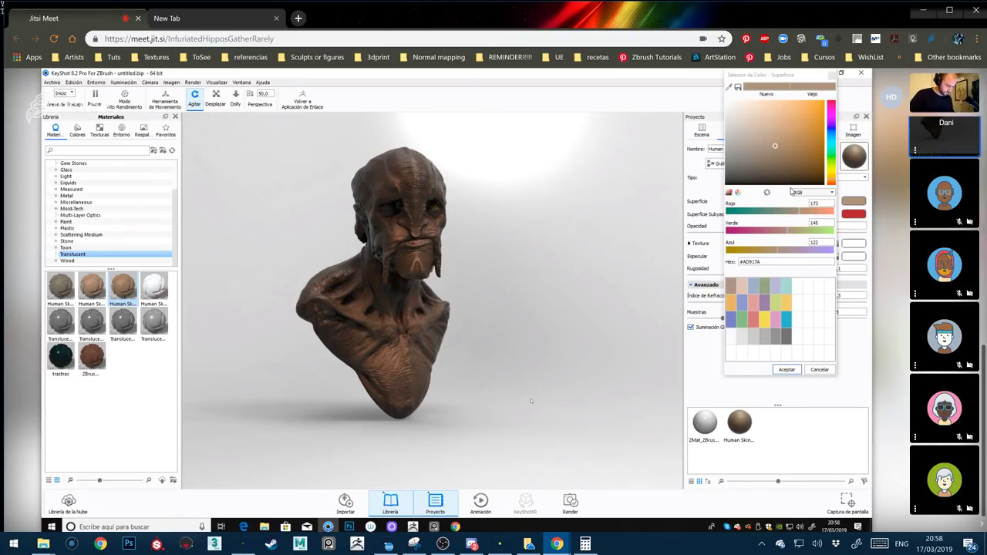
{"action": "left_click", "coordinate": [729, 107]}
{"action": "key", "text": "Return"}
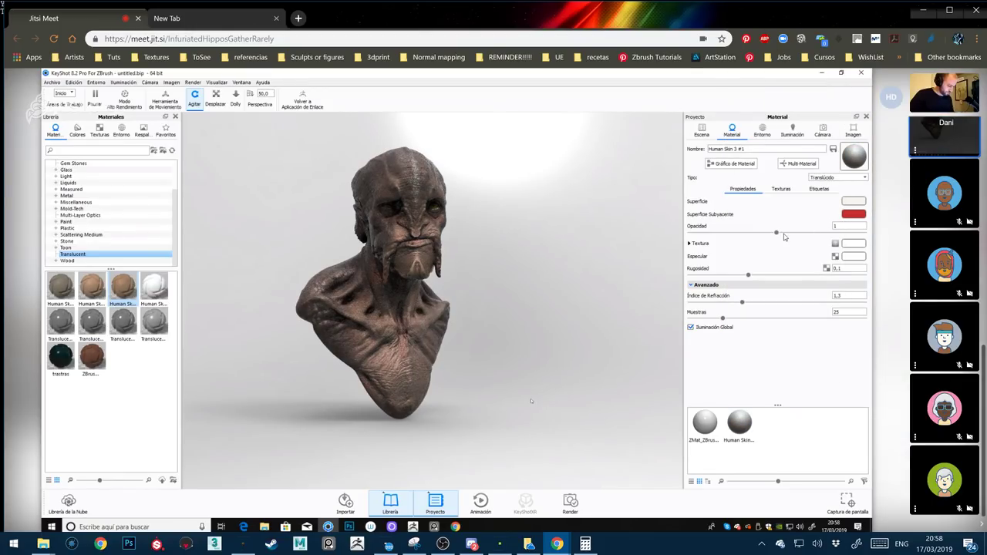
{"action": "left_click", "coordinate": [834, 226]}
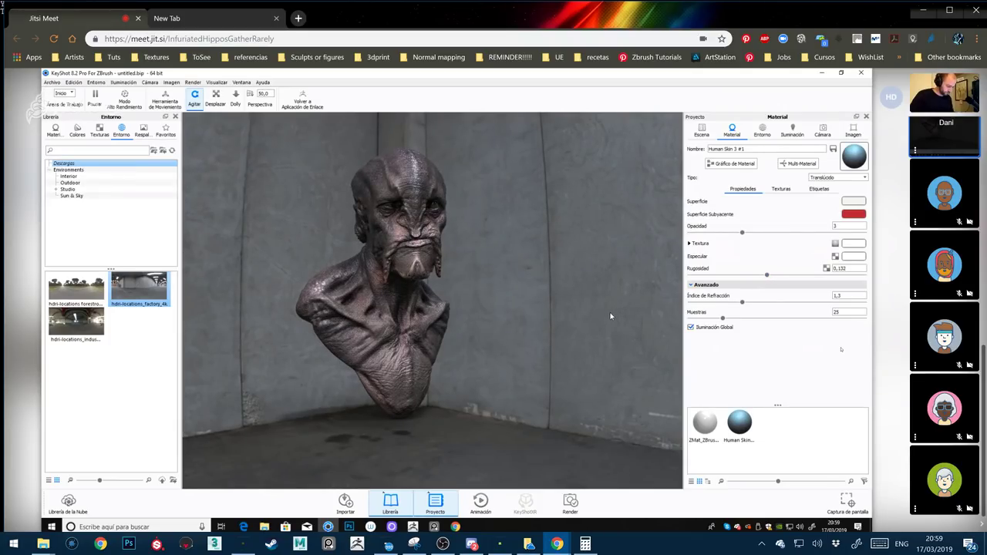
Set Rugosidad to 0.0681, environment Brillo to 0, and add a Cube geometry
{"action": "mouse_move", "coordinate": [64, 512]}
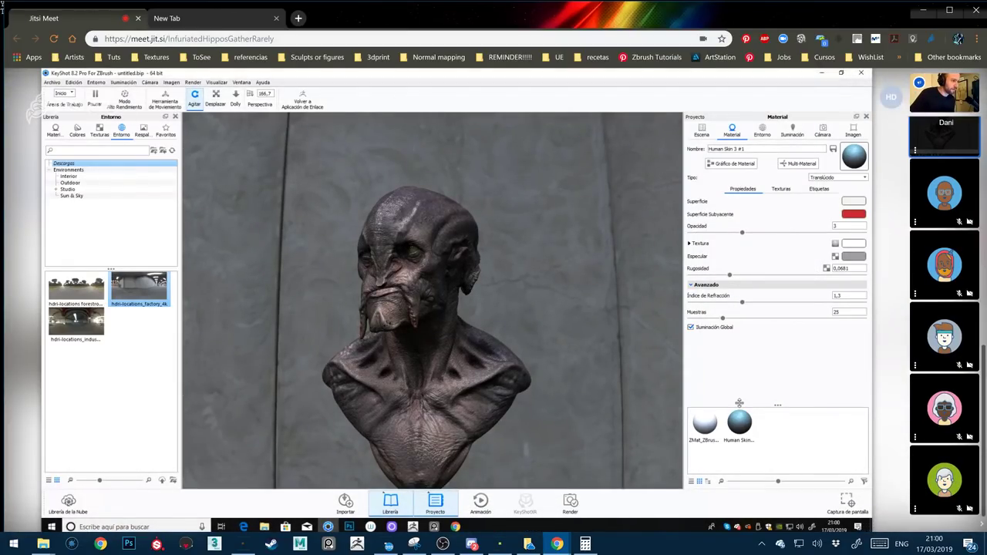
{"action": "mouse_move", "coordinate": [613, 214]}
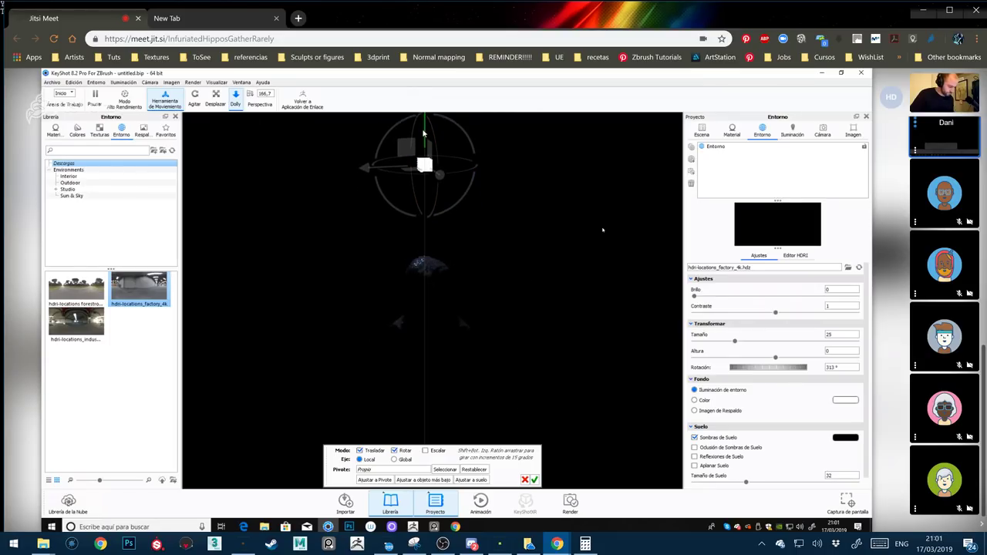
Move the cube light vertically and check its material colour settings
{"action": "left_click_drag", "start_coordinate": [423, 147], "coordinate": [423, 146]}
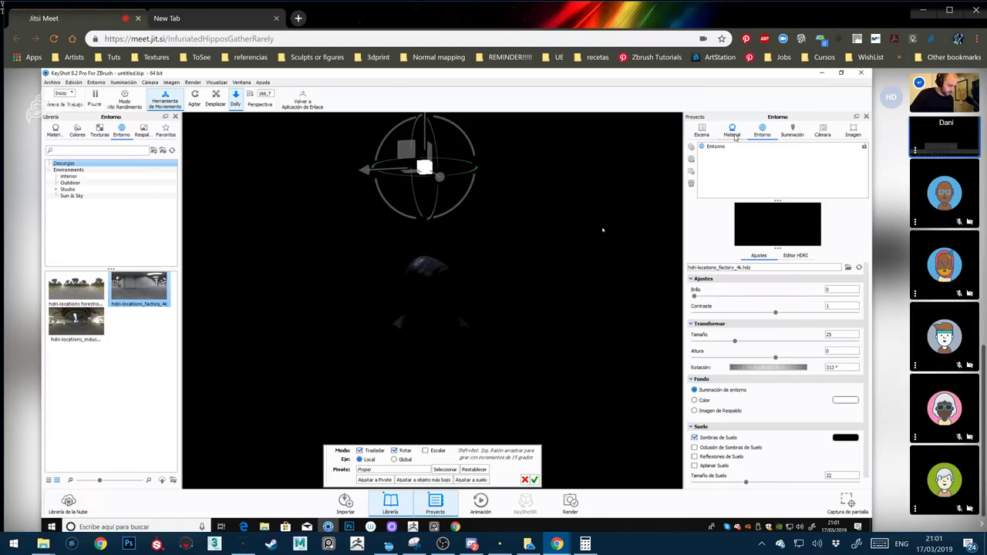
{"action": "left_click", "coordinate": [732, 130]}
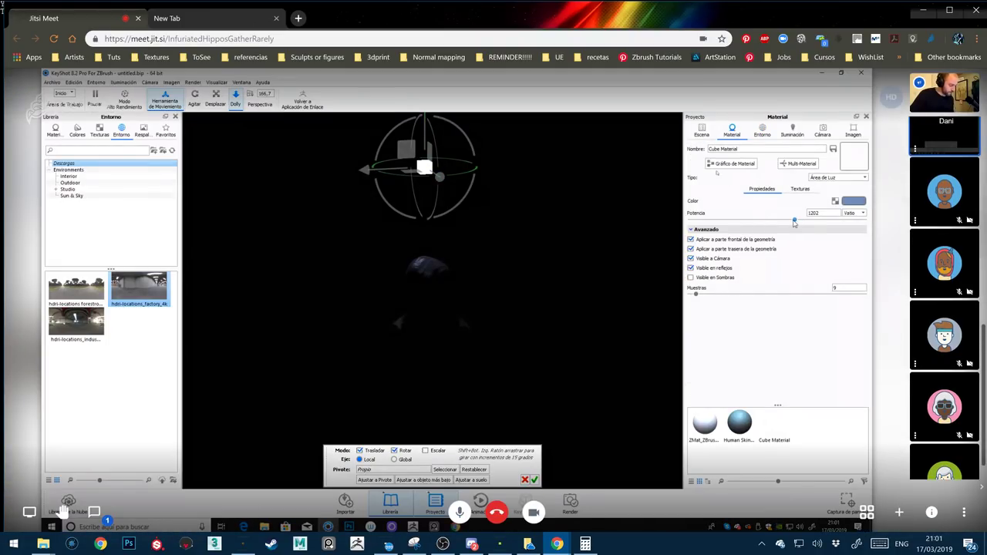
{"action": "left_click", "coordinate": [854, 200]}
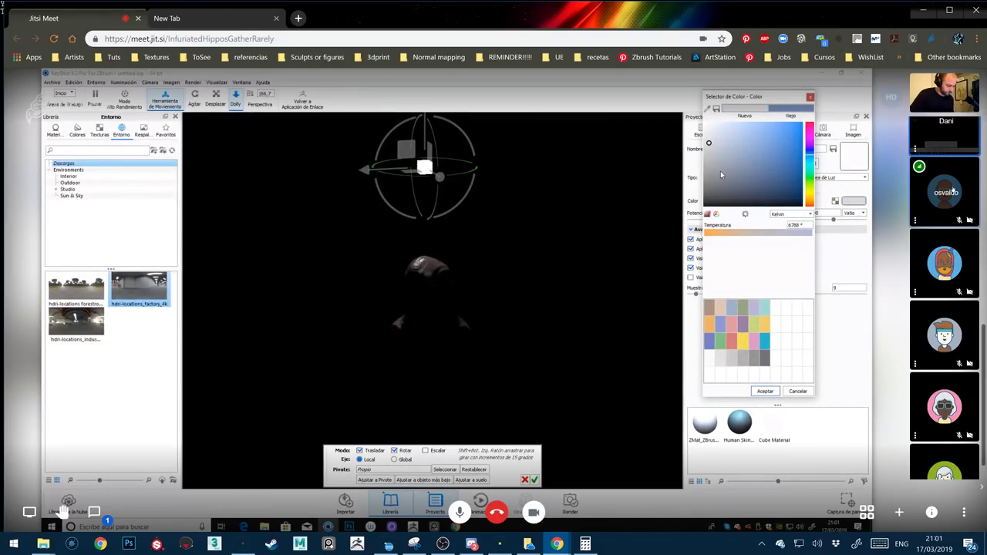
{"action": "key", "text": "Escape"}
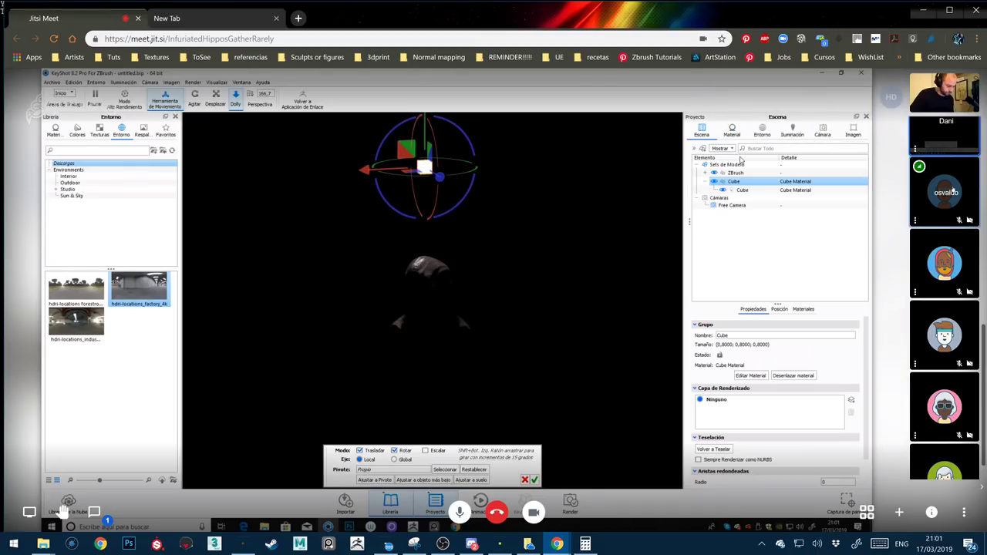
Duplicate the cube light and move the copy left and back beside the bust
{"action": "left_click", "coordinate": [747, 191]}
{"action": "right_click", "coordinate": [746, 194]}
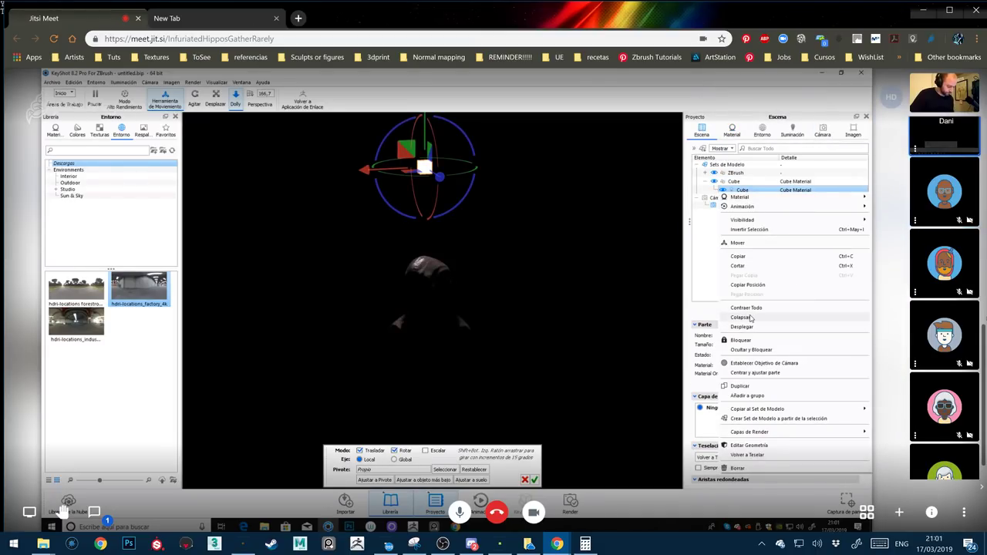
{"action": "left_click", "coordinate": [741, 386]}
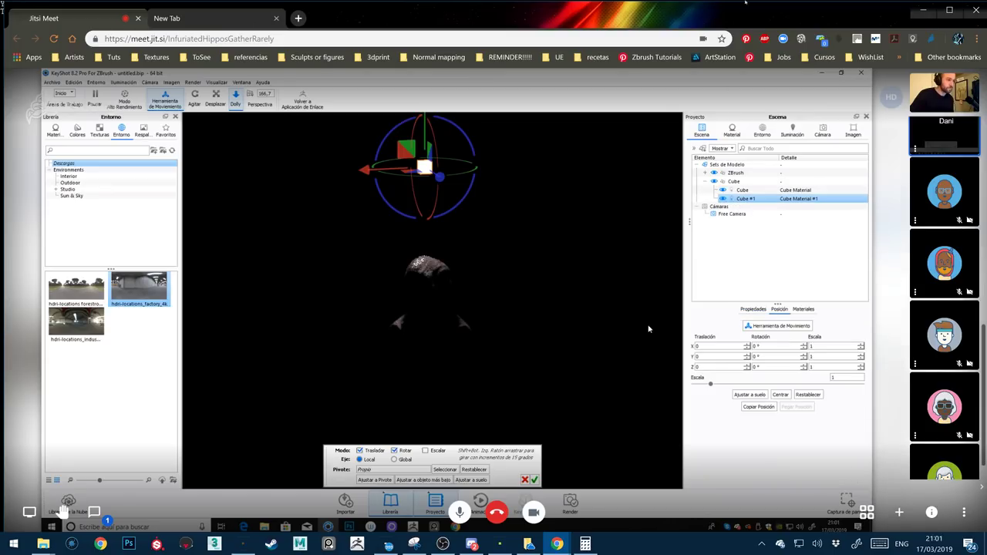
{"action": "left_click_drag", "start_coordinate": [392, 171], "coordinate": [299, 204]}
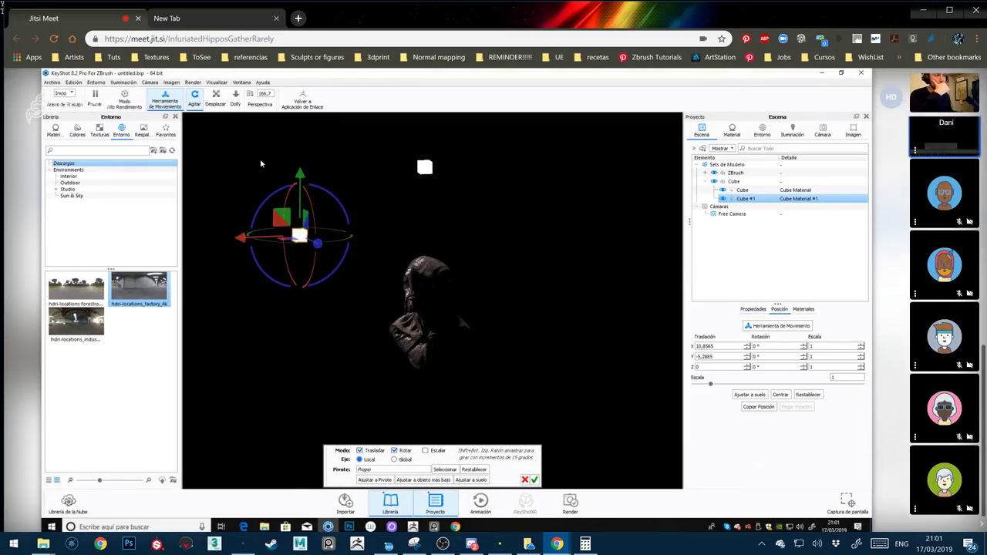
{"action": "left_click_drag", "start_coordinate": [532, 390], "coordinate": [400, 349]}
{"action": "left_click_drag", "start_coordinate": [313, 222], "coordinate": [443, 382]}
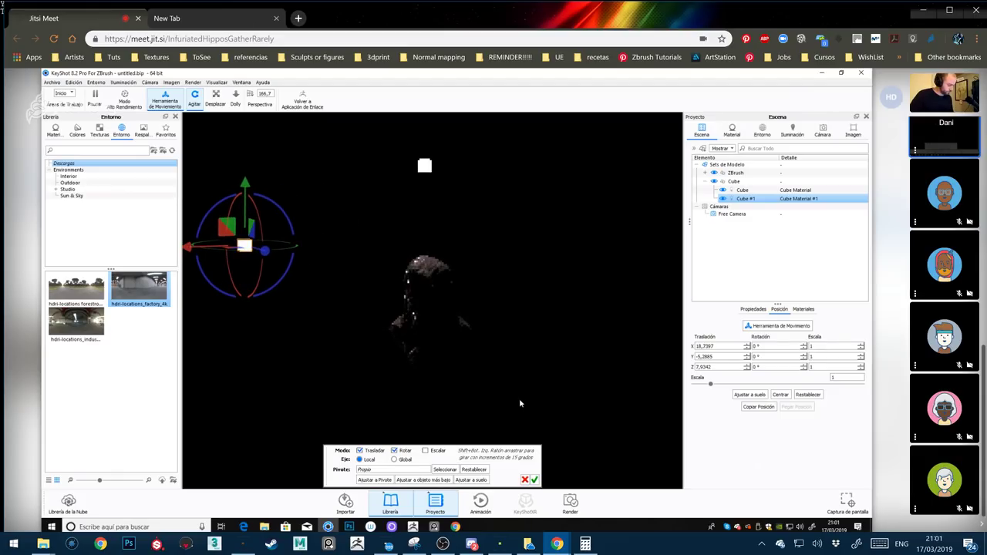
{"action": "left_click_drag", "start_coordinate": [348, 339], "coordinate": [409, 395]}
{"action": "key", "text": "c"}
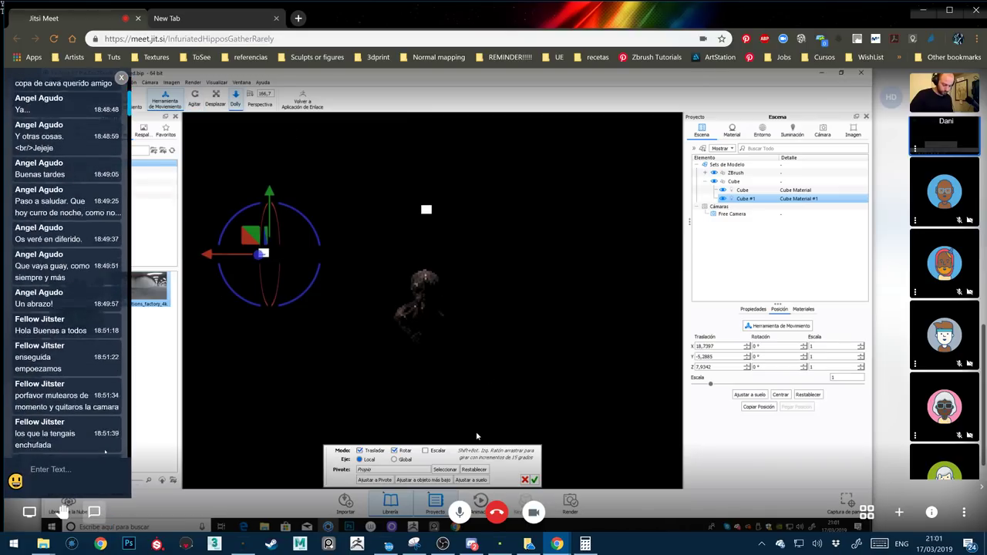
{"action": "left_click_drag", "start_coordinate": [268, 269], "coordinate": [195, 269]}
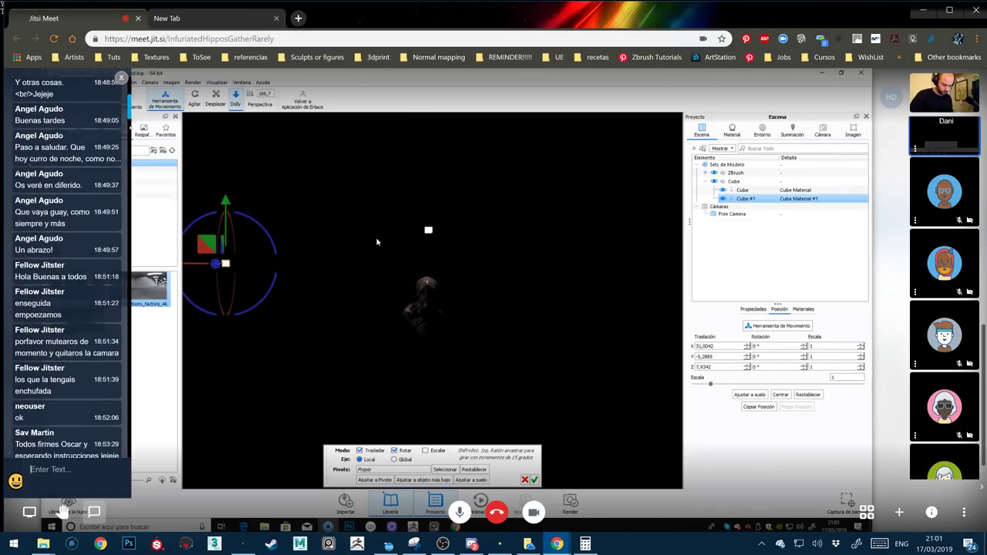
Raise the original cube light above the bust and set environment Brillo to 0.102
{"action": "right_click", "coordinate": [428, 230]}
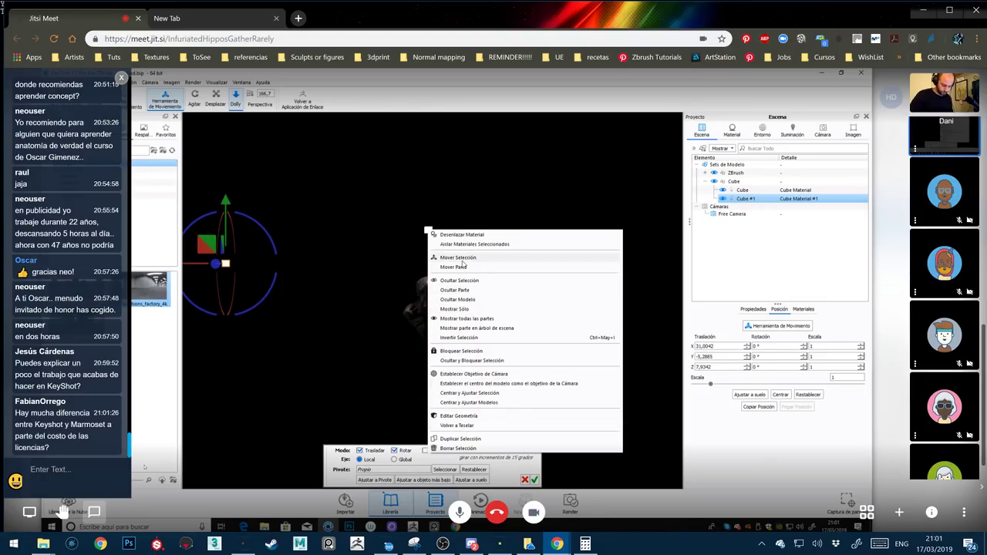
{"action": "left_click", "coordinate": [479, 260]}
{"action": "right_click", "coordinate": [429, 243]}
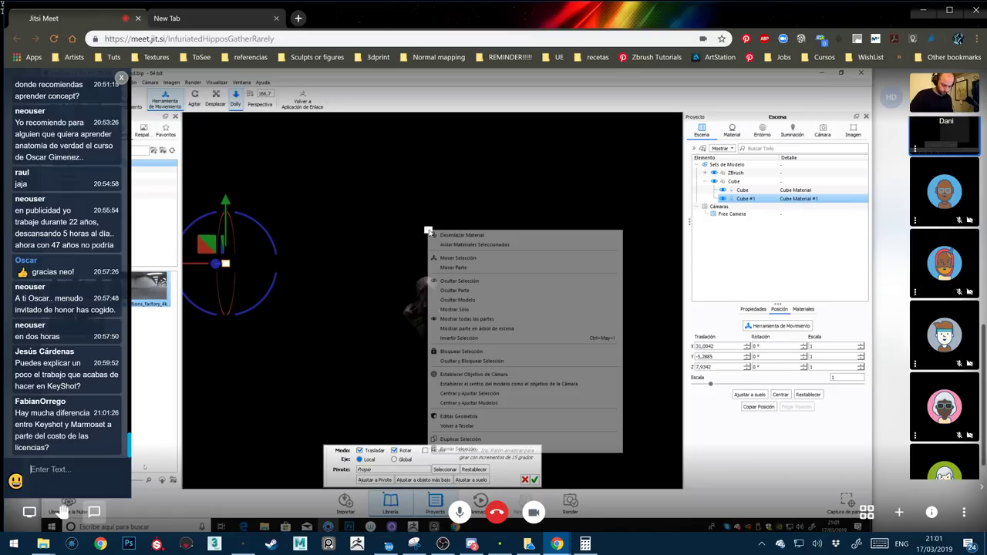
{"action": "left_click", "coordinate": [463, 268]}
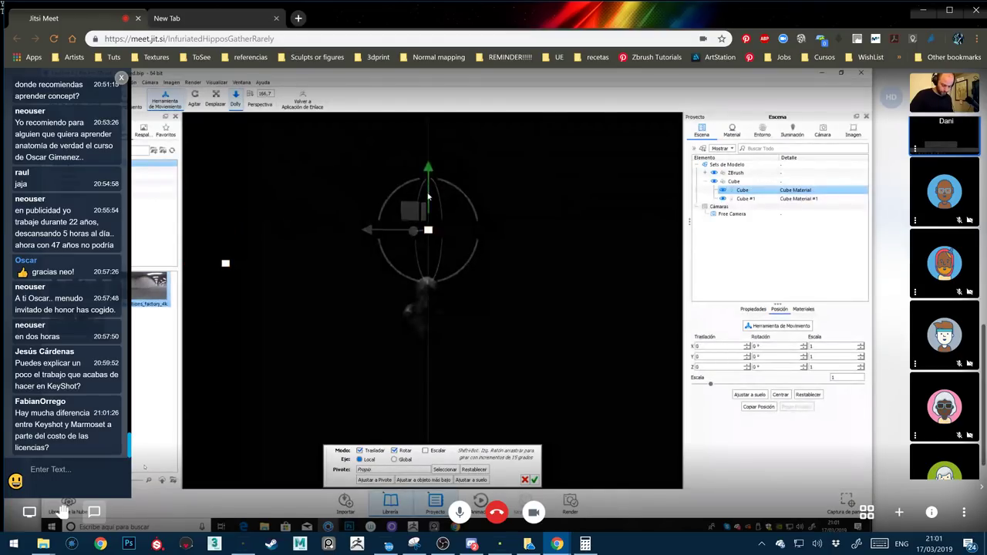
{"action": "left_click_drag", "start_coordinate": [428, 198], "coordinate": [429, 168]}
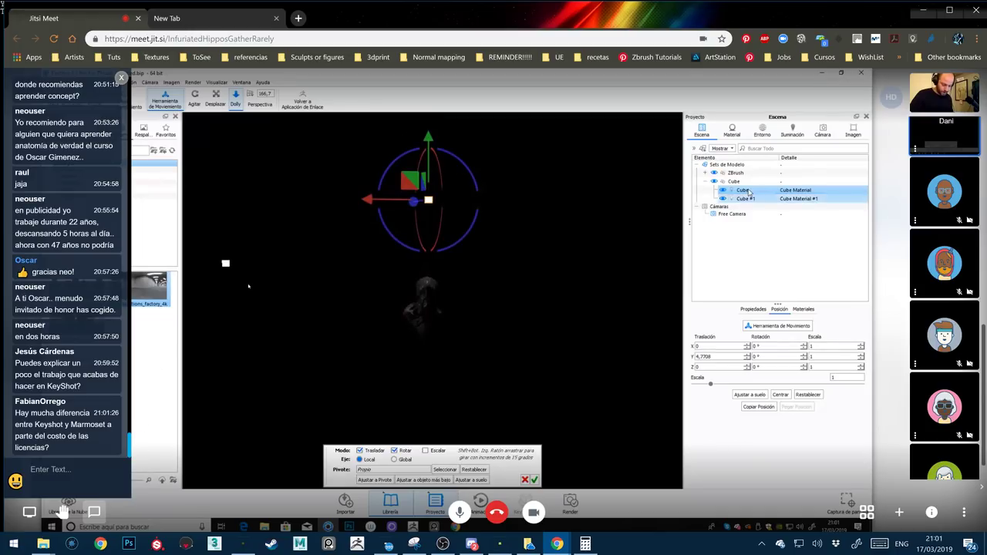
{"action": "left_click", "coordinate": [762, 131]}
{"action": "left_click_drag", "start_coordinate": [696, 297], "coordinate": [749, 296]}
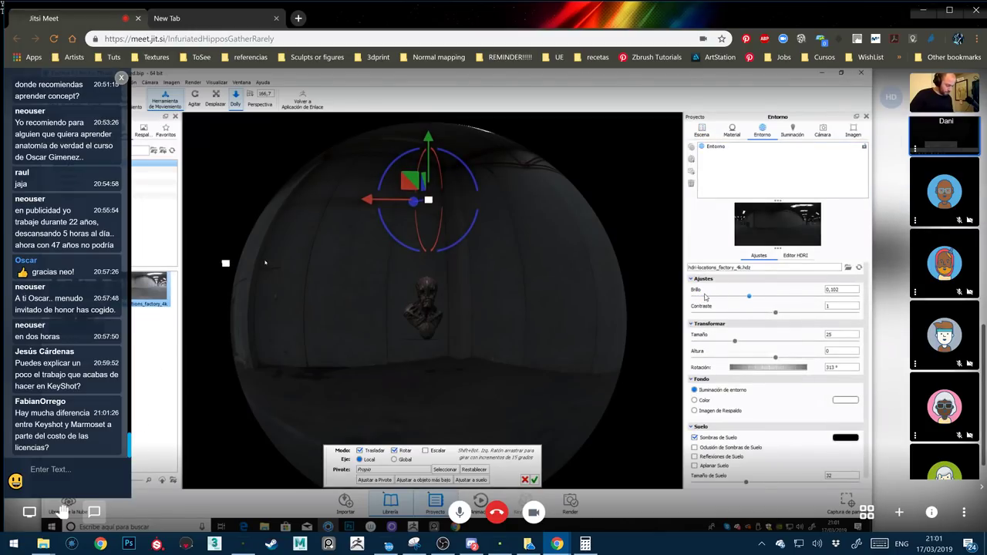
Set a solid dark grey (RGB 66) background and dismiss the move controls
{"action": "left_click", "coordinate": [845, 401]}
{"action": "left_click", "coordinate": [703, 199]}
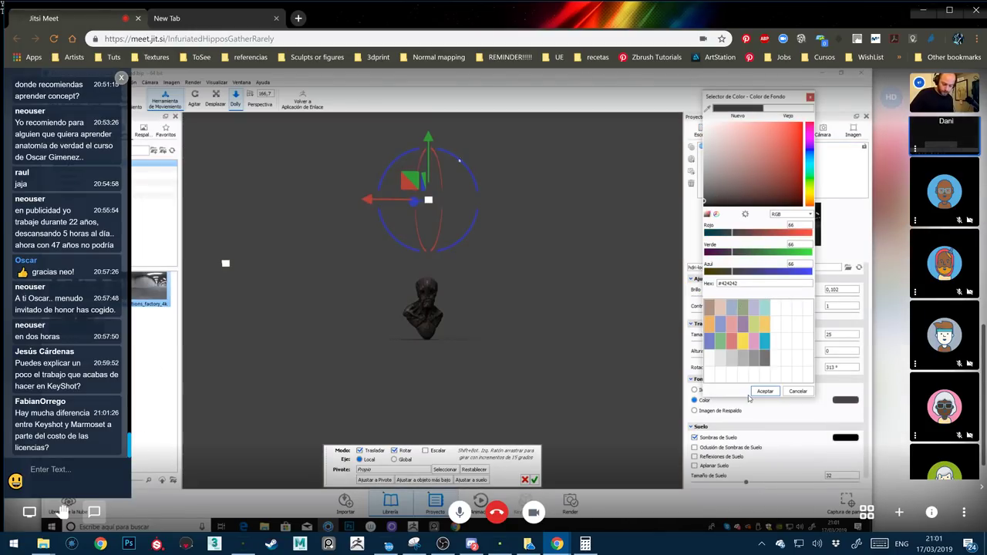
{"action": "left_click", "coordinate": [765, 392]}
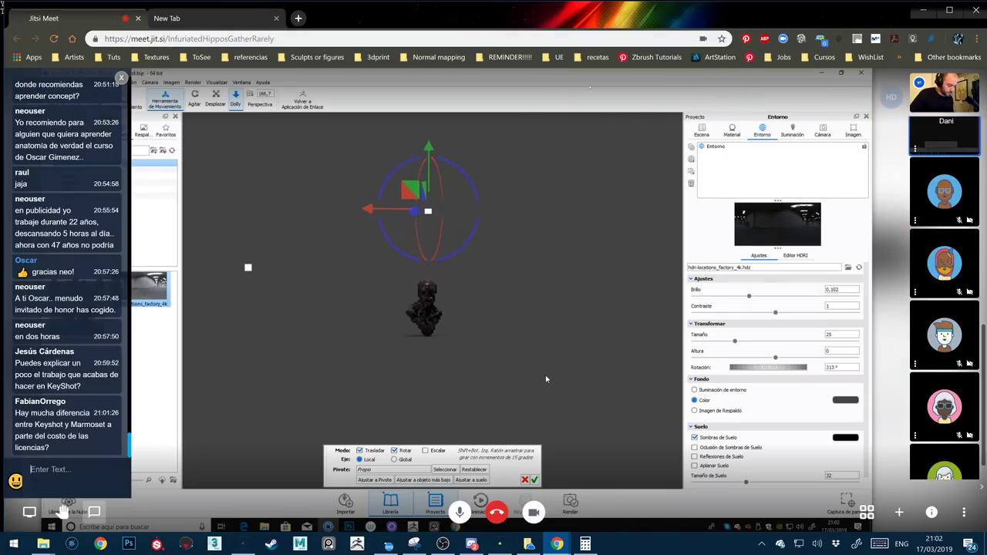
{"action": "left_click", "coordinate": [534, 479]}
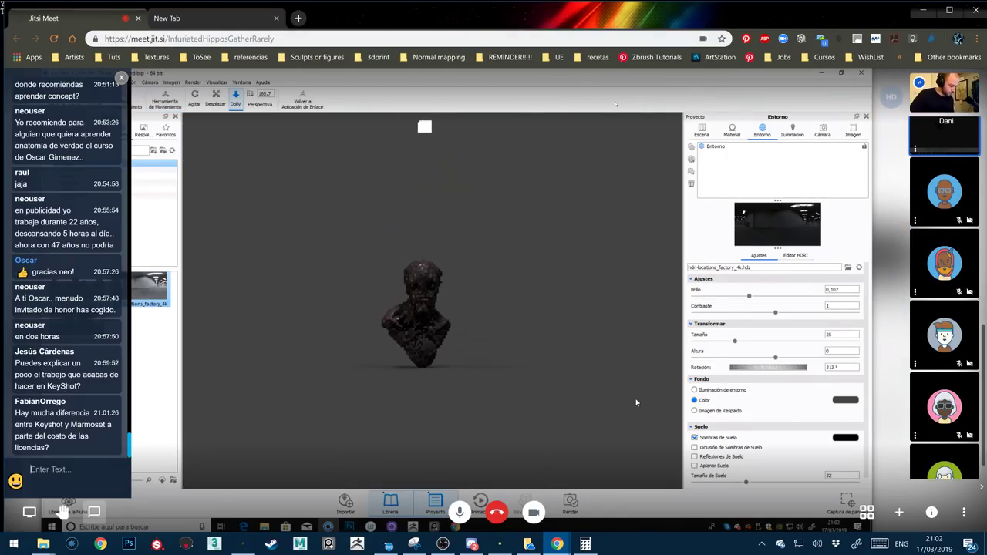
{"action": "scroll", "coordinate": [539, 445], "scroll_direction": "up", "scroll_amount": 5}
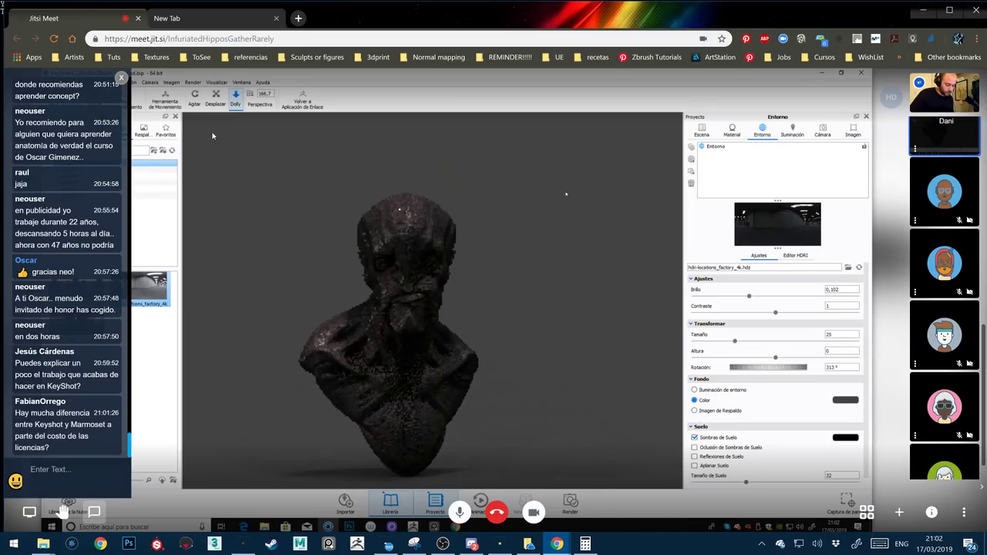
{"action": "left_click", "coordinate": [194, 96]}
Lower environment Brillo to 0.778 at 47° rotation, then orbit and pull back to review the bust
{"action": "left_click_drag", "start_coordinate": [542, 311], "coordinate": [577, 401]}
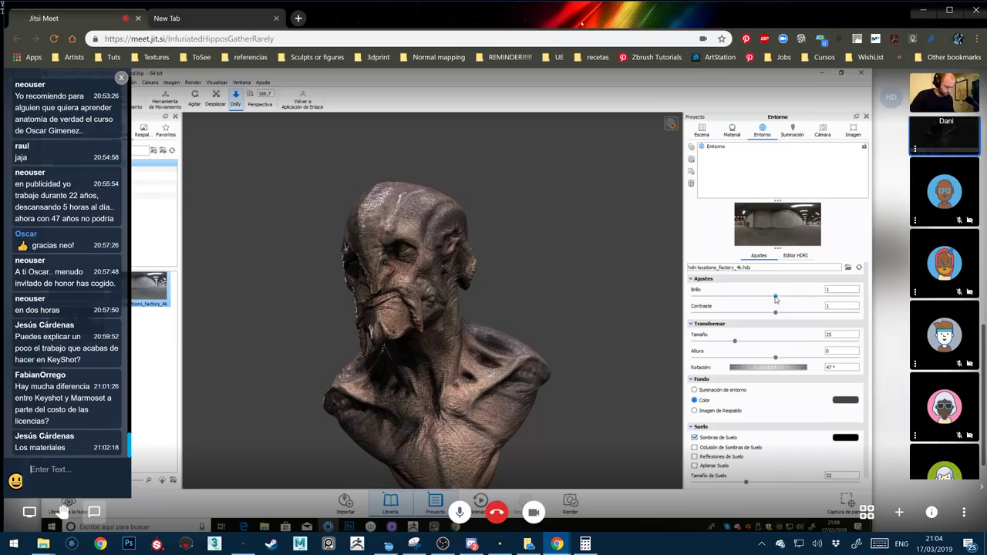
{"action": "left_click_drag", "start_coordinate": [776, 297], "coordinate": [757, 297]}
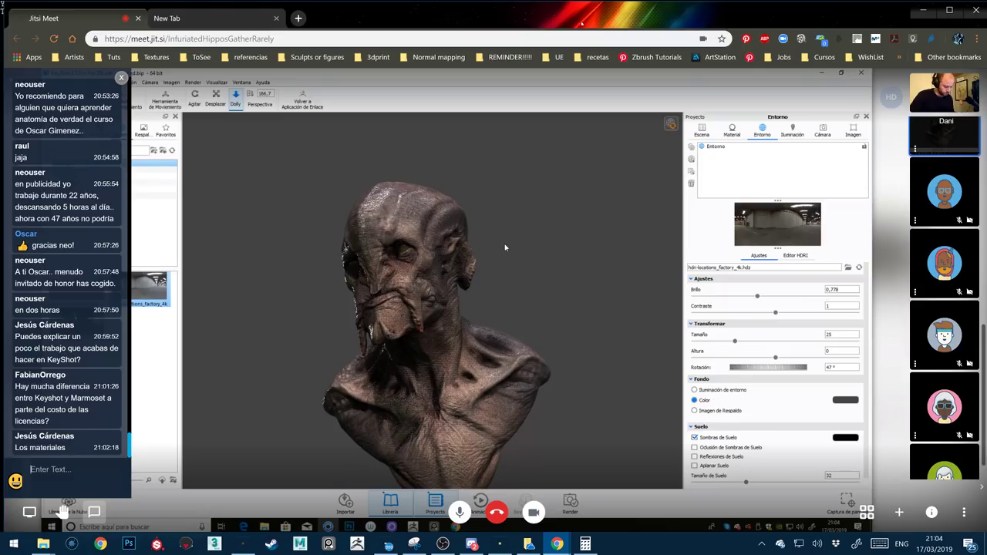
{"action": "left_click_drag", "start_coordinate": [505, 248], "coordinate": [471, 386]}
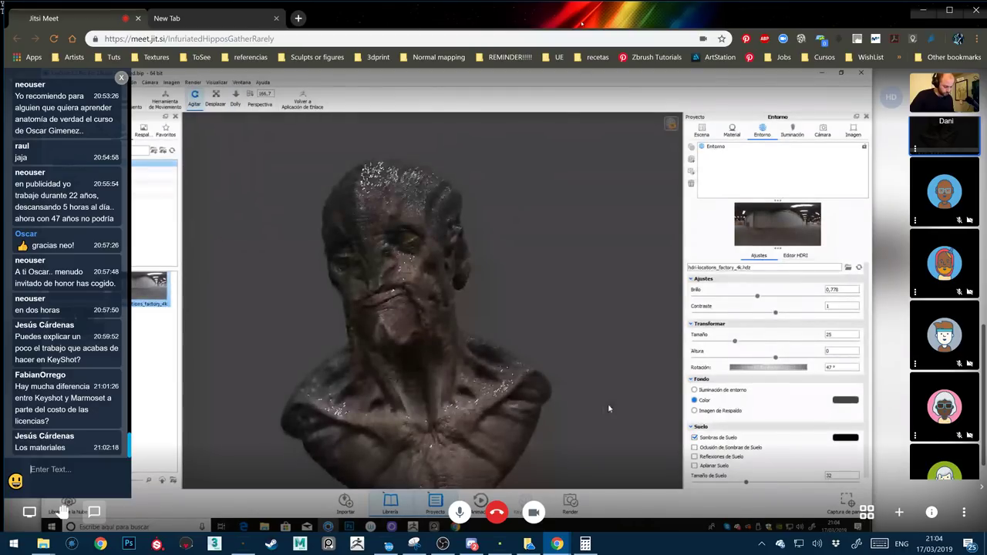
{"action": "left_click_drag", "start_coordinate": [610, 412], "coordinate": [628, 405]}
{"action": "right_click_drag", "start_coordinate": [628, 405], "coordinate": [402, 144]}
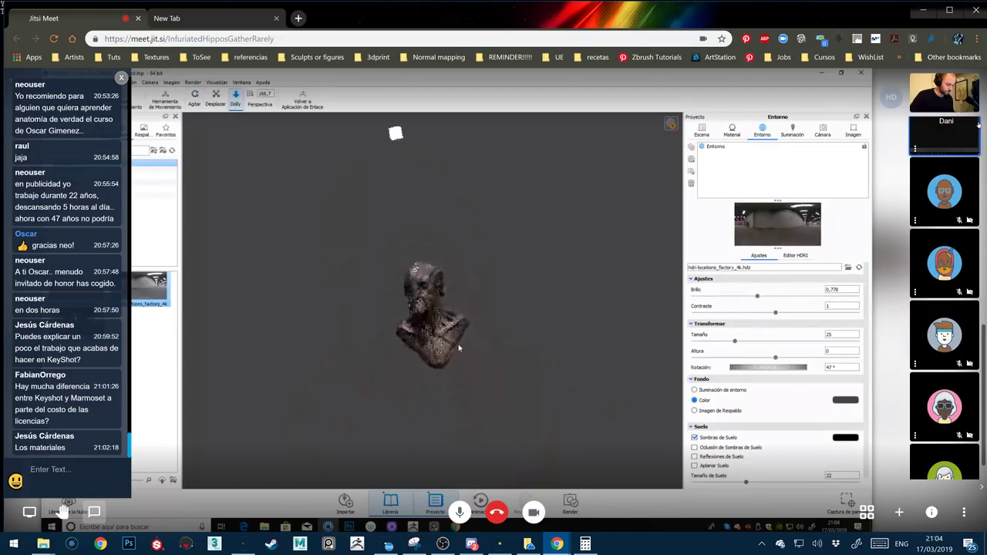
Duplicate the Cube light from the Escena tree to create Cube #2
{"action": "right_click", "coordinate": [395, 135]}
{"action": "left_click", "coordinate": [420, 143]}
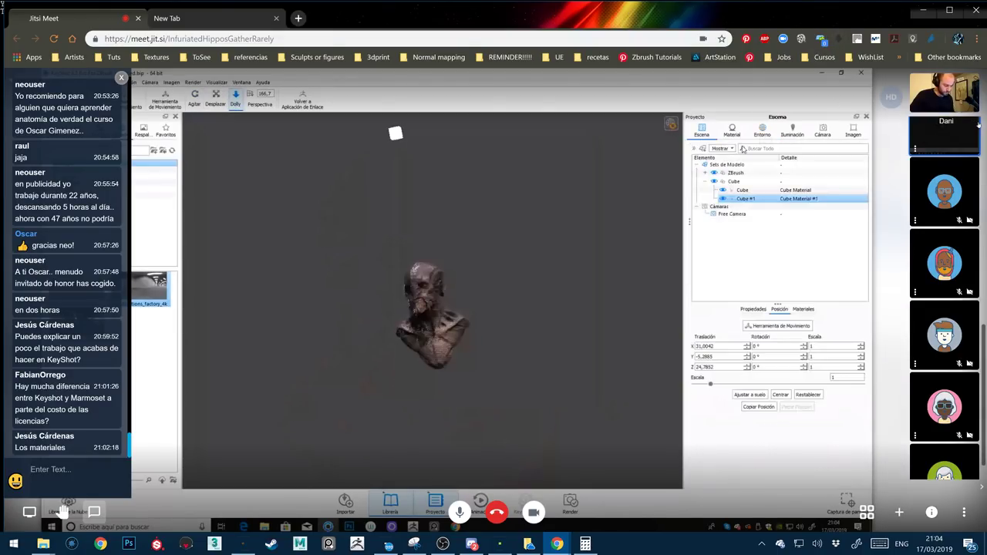
{"action": "right_click", "coordinate": [729, 190]}
{"action": "left_click", "coordinate": [745, 192]}
{"action": "right_click", "coordinate": [745, 193]}
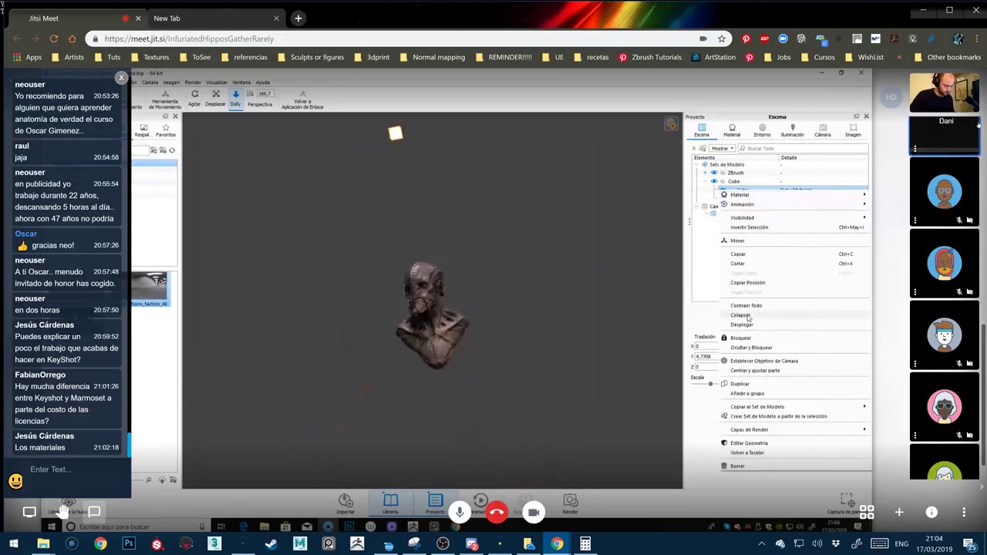
{"action": "left_click", "coordinate": [730, 370]}
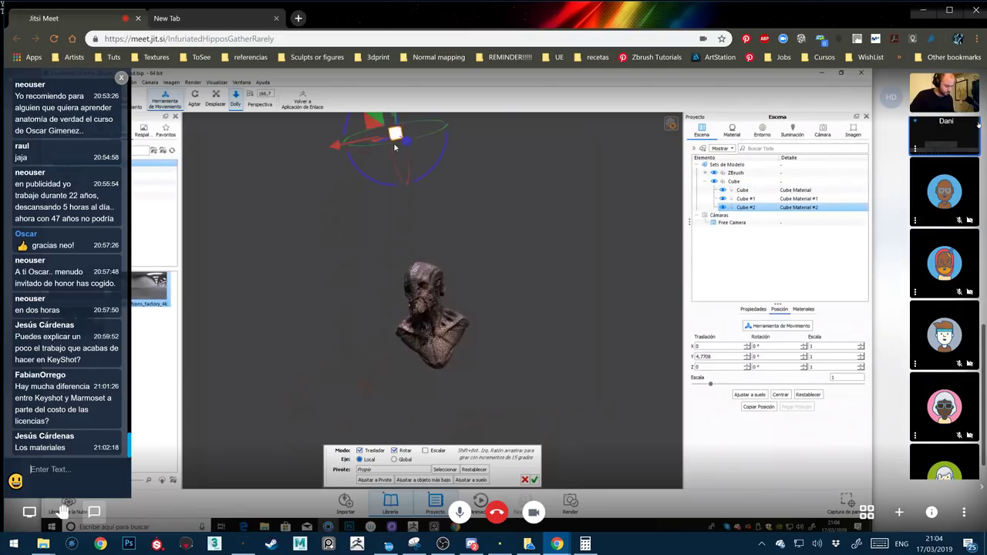
Move Cube #2 sideways and in depth to X -16.2355, Y -5.7964, Z 17.4248
{"action": "left_click_drag", "start_coordinate": [394, 147], "coordinate": [363, 147]}
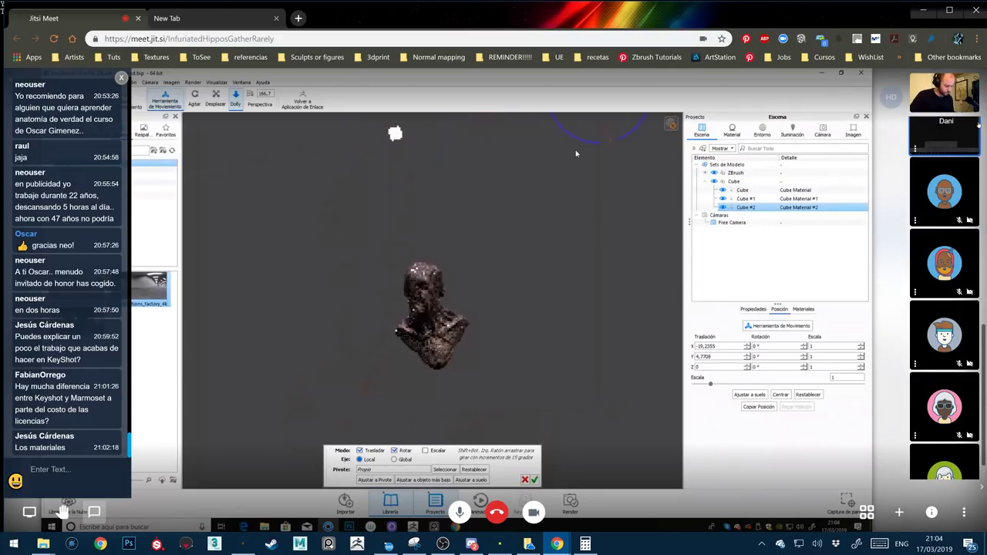
{"action": "left_click", "coordinate": [236, 99]}
{"action": "left_click_drag", "start_coordinate": [573, 319], "coordinate": [454, 367]}
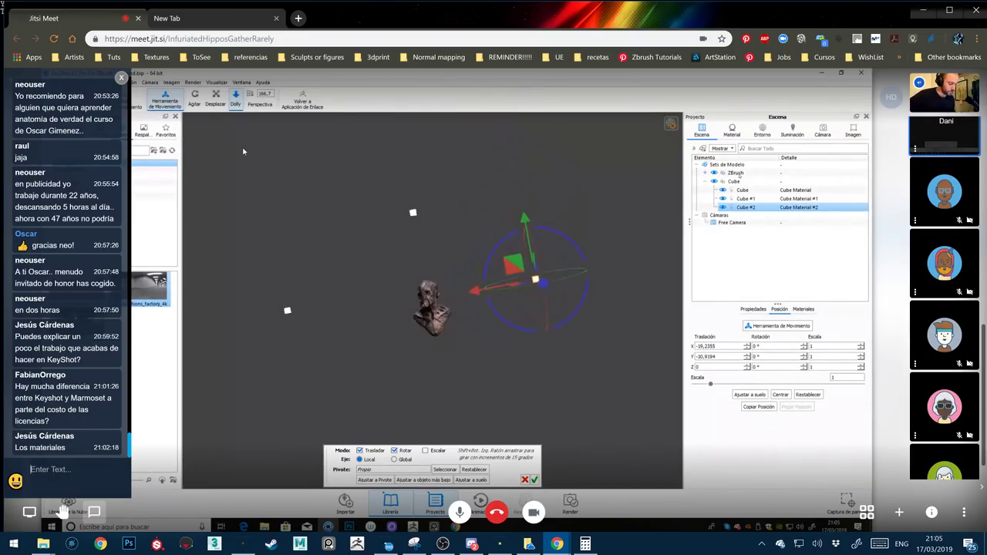
{"action": "mouse_move", "coordinate": [919, 82]}
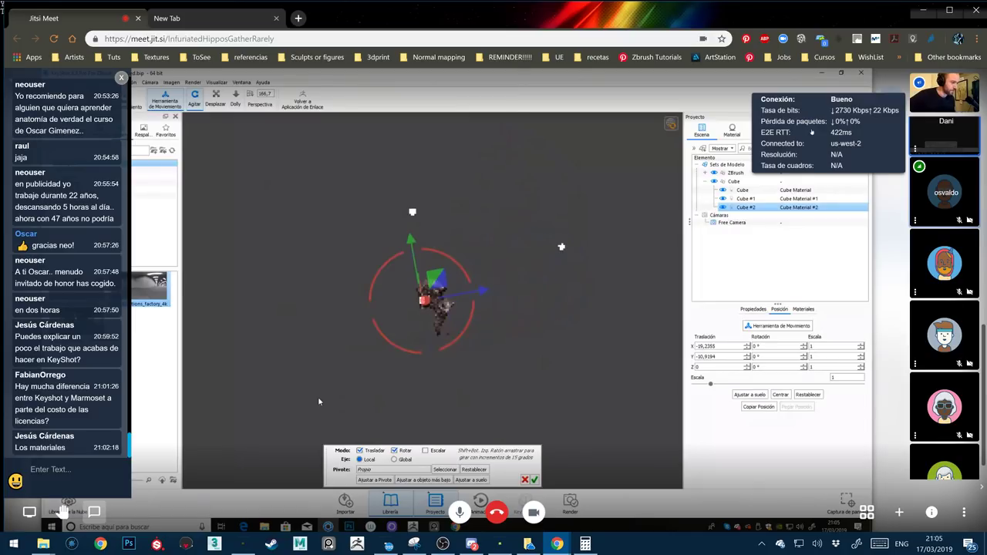
{"action": "left_click_drag", "start_coordinate": [479, 291], "coordinate": [528, 231]}
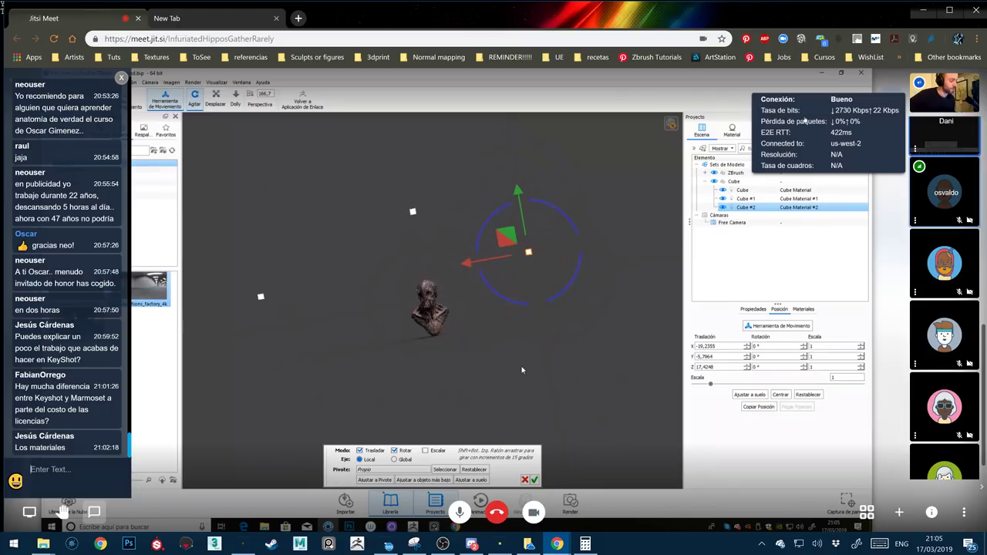
Tint the new area light a warm yellow
{"action": "left_click", "coordinate": [529, 254]}
{"action": "left_click", "coordinate": [852, 201]}
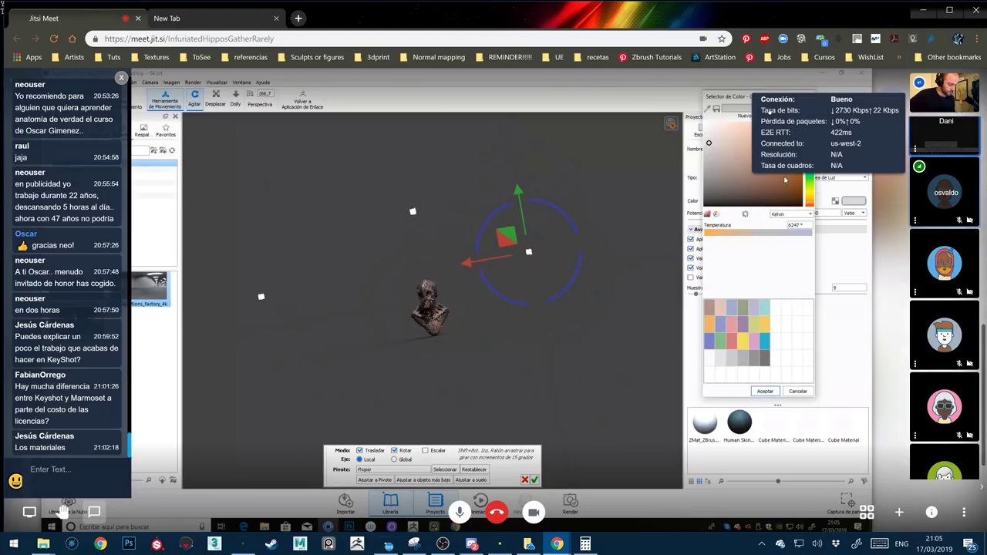
{"action": "left_click_drag", "start_coordinate": [814, 206], "coordinate": [810, 197]}
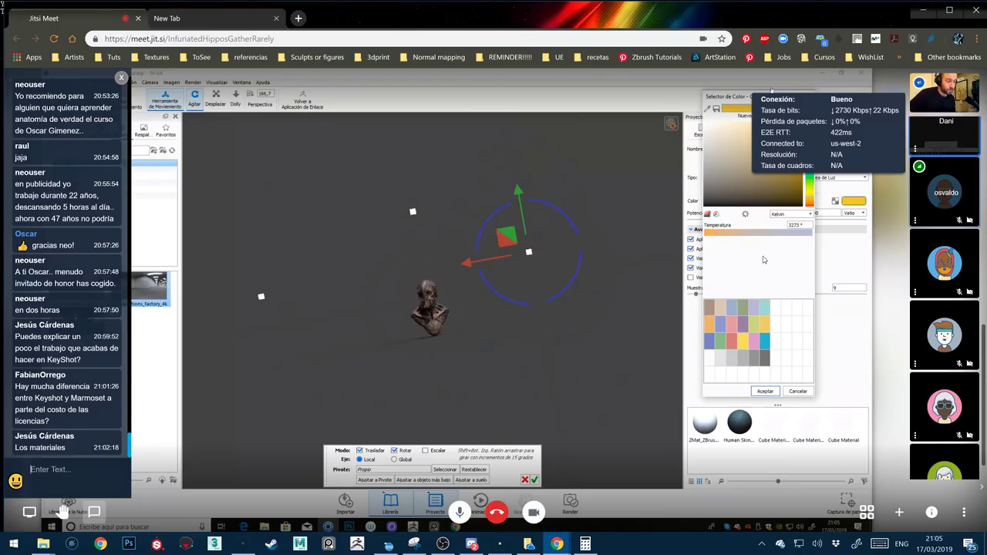
{"action": "left_click", "coordinate": [765, 391]}
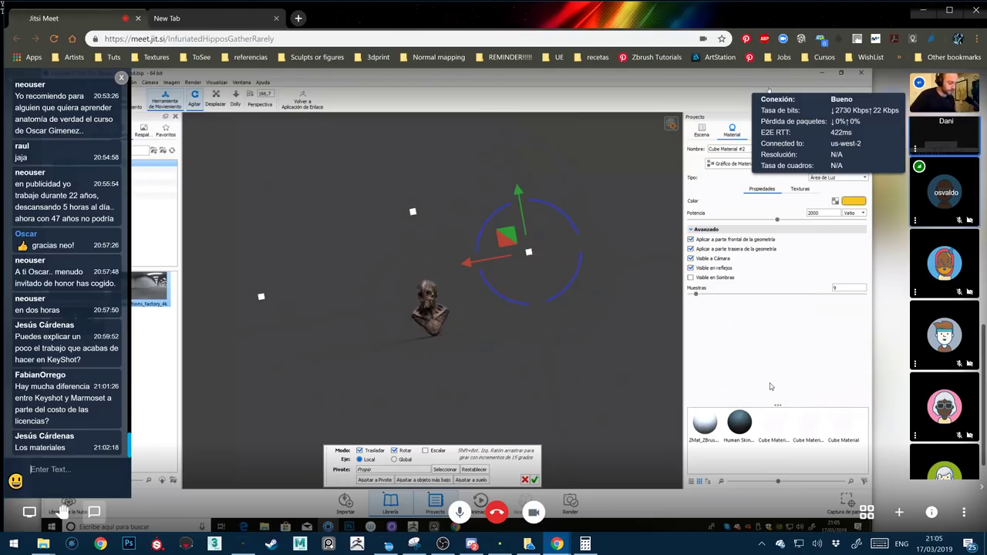
Lower the light's power to 620 watts and reconfirm its yellow colour
{"action": "left_click_drag", "start_coordinate": [777, 220], "coordinate": [717, 220]}
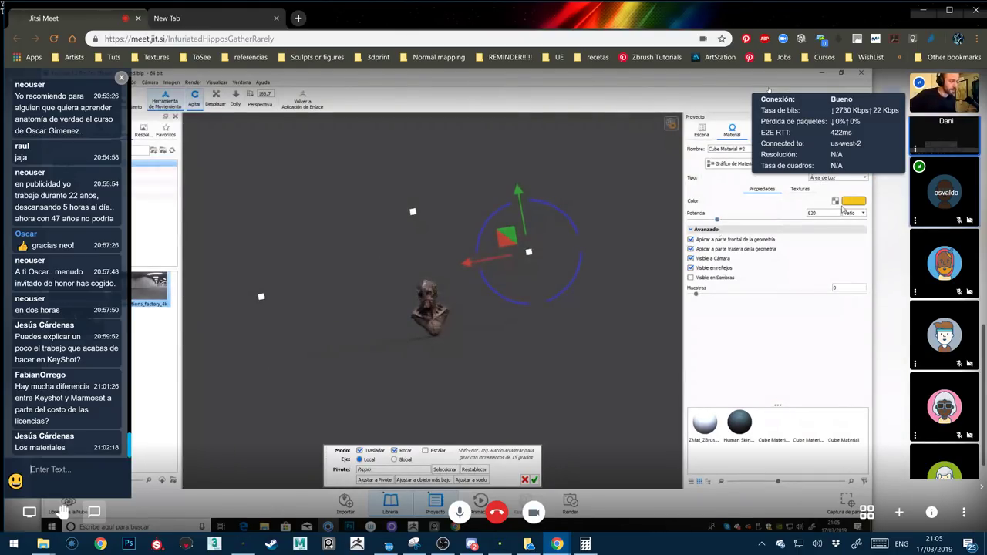
{"action": "left_click", "coordinate": [846, 203]}
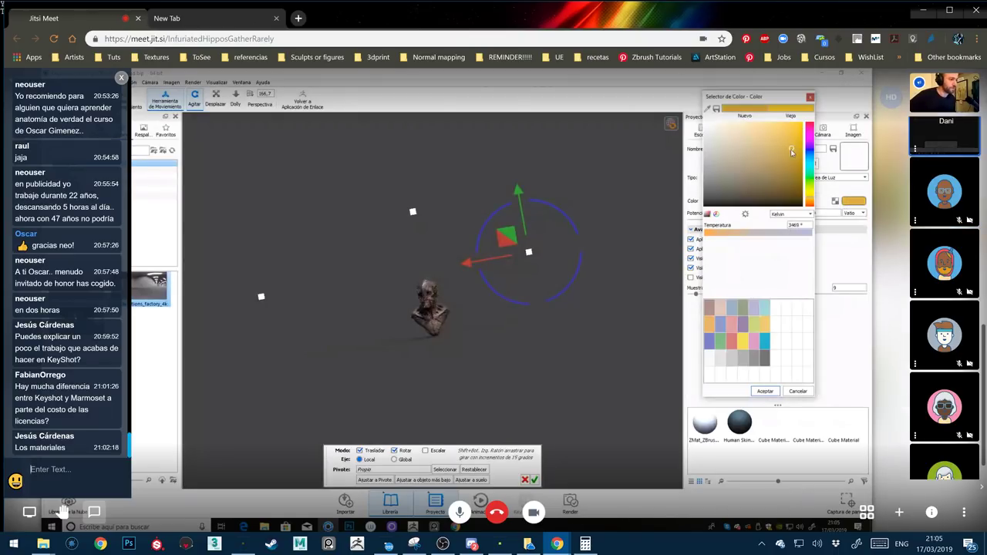
{"action": "left_click", "coordinate": [766, 391]}
Dolly in on the bust and drop the light's power further to 300 watts
{"action": "left_click", "coordinate": [235, 99]}
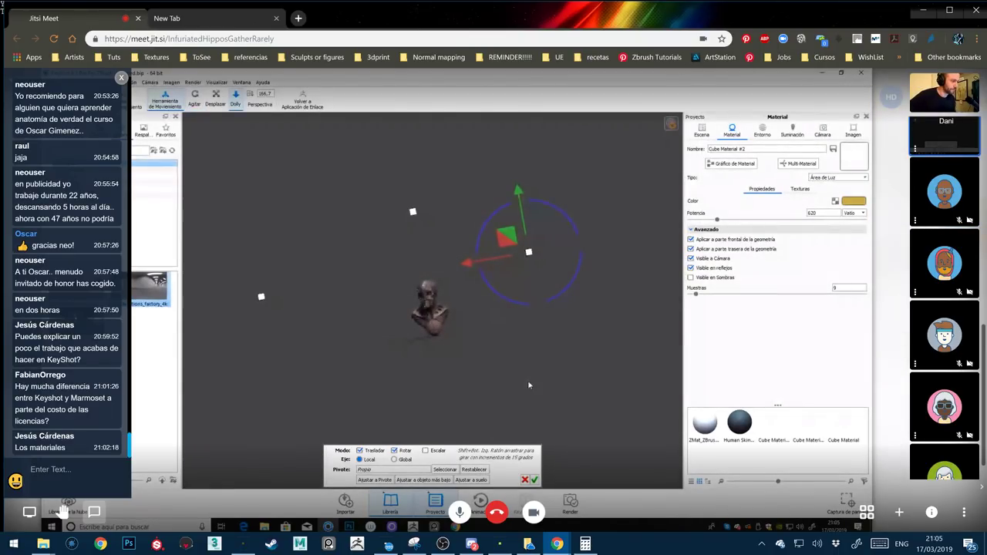
{"action": "left_click_drag", "start_coordinate": [549, 339], "coordinate": [538, 391]}
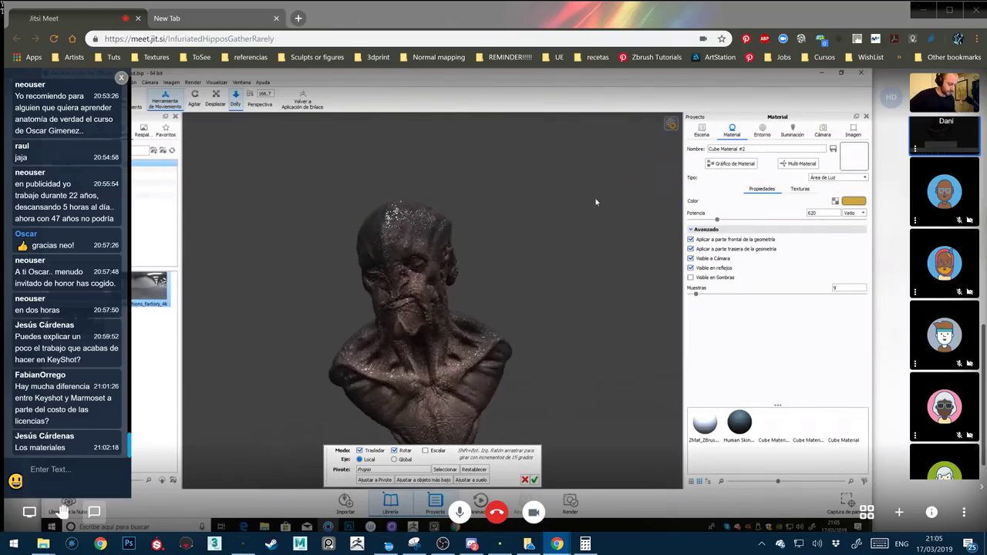
{"action": "left_click_drag", "start_coordinate": [588, 205], "coordinate": [591, 319]}
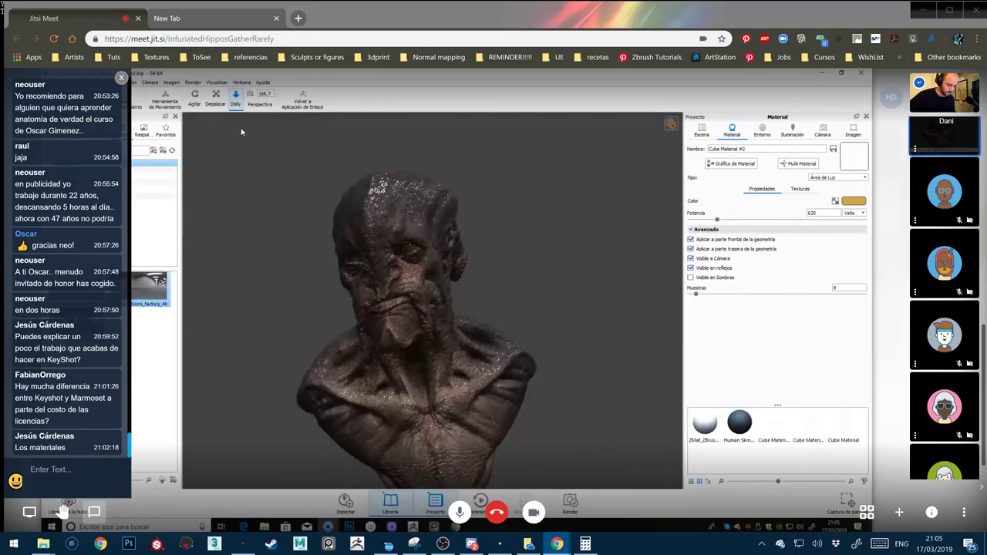
{"action": "left_click_drag", "start_coordinate": [240, 132], "coordinate": [594, 431]}
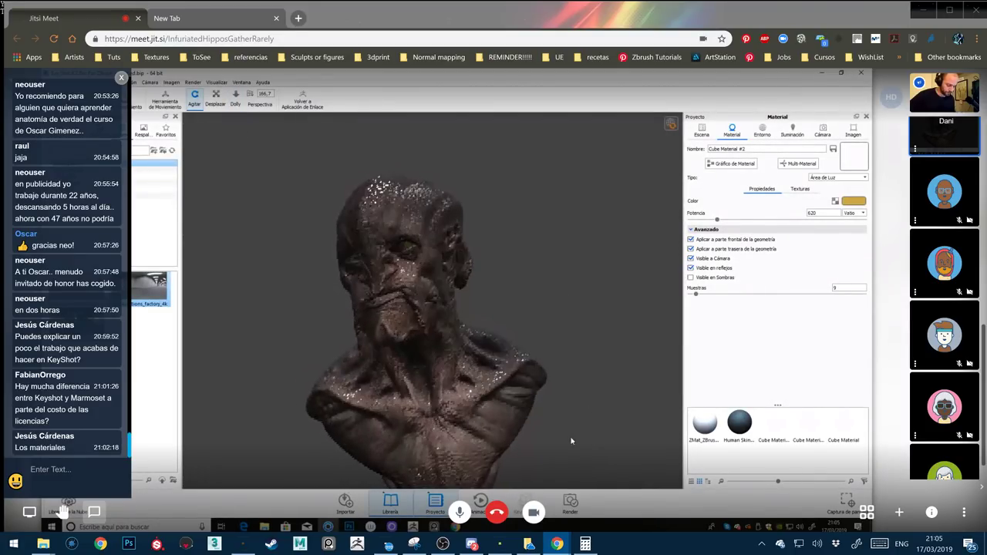
{"action": "left_click_drag", "start_coordinate": [717, 219], "coordinate": [679, 219]}
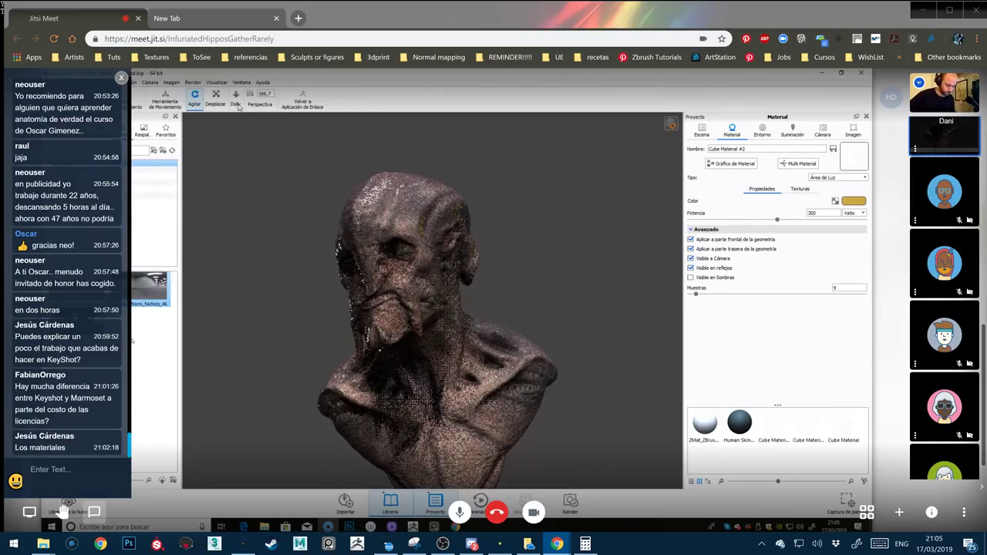
{"action": "left_click", "coordinate": [236, 97]}
{"action": "left_click_drag", "start_coordinate": [509, 300], "coordinate": [463, 432]}
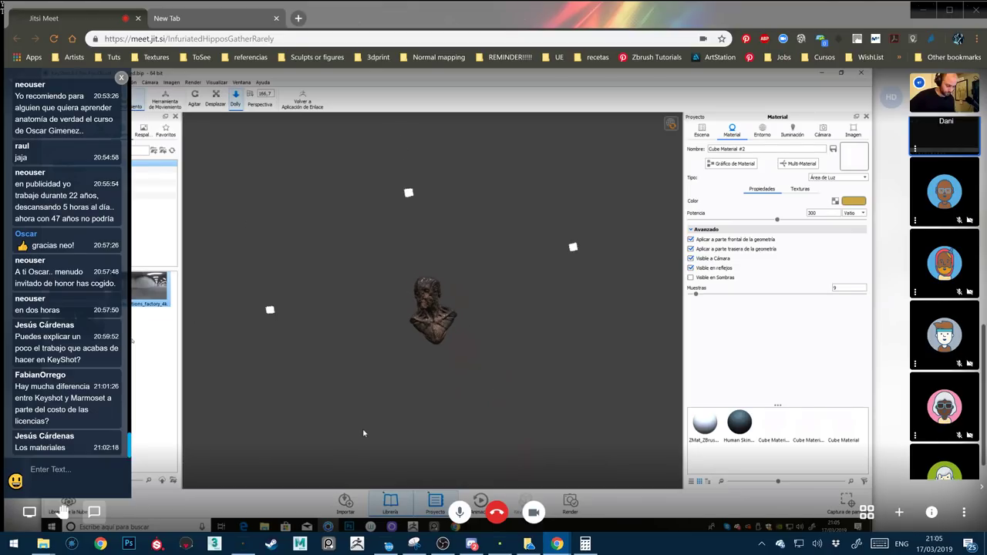
Move the light down and to the right beside the bust, confirming its new position
{"action": "right_click", "coordinate": [572, 248]}
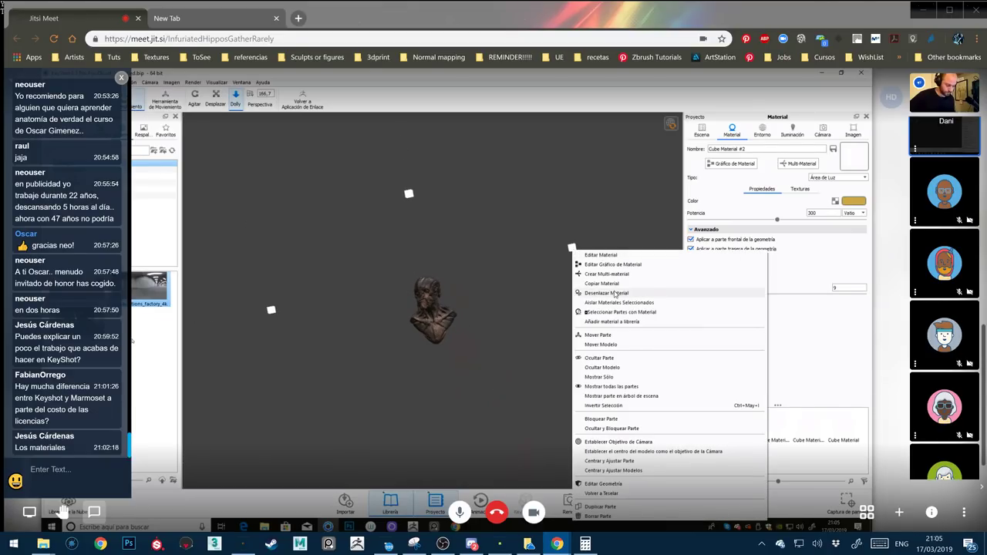
{"action": "left_click", "coordinate": [599, 335]}
{"action": "left_click", "coordinate": [195, 99]}
{"action": "left_click_drag", "start_coordinate": [332, 324], "coordinate": [386, 354]}
{"action": "left_click_drag", "start_coordinate": [556, 207], "coordinate": [703, 404]}
{"action": "left_click_drag", "start_coordinate": [543, 267], "coordinate": [522, 327]}
{"action": "left_click", "coordinate": [535, 480]}
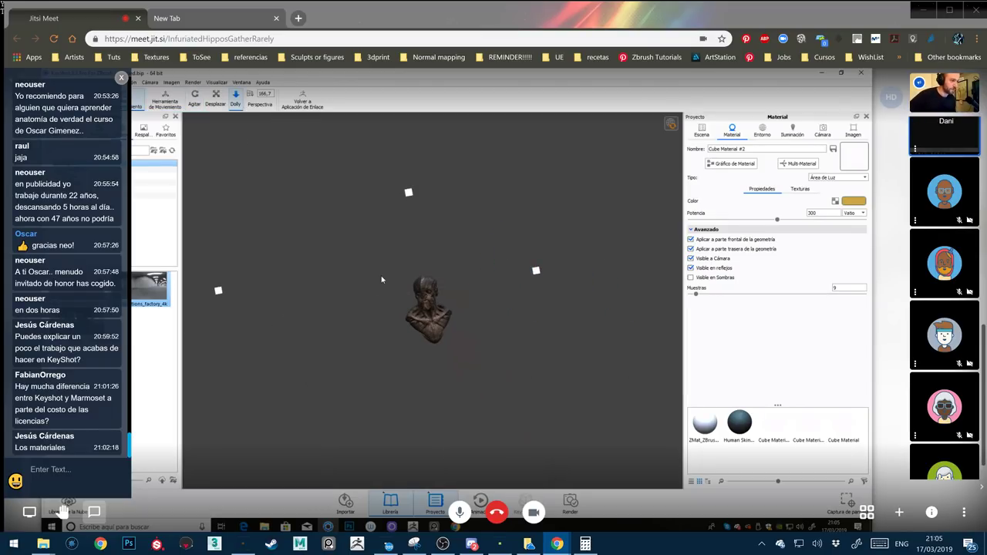
Orbit around the bust, then turn off Sombras de Suelo in the environment settings
{"action": "scroll", "coordinate": [401, 285], "scroll_direction": "up", "scroll_amount": 3}
{"action": "scroll", "coordinate": [530, 384], "scroll_direction": "up", "scroll_amount": 4}
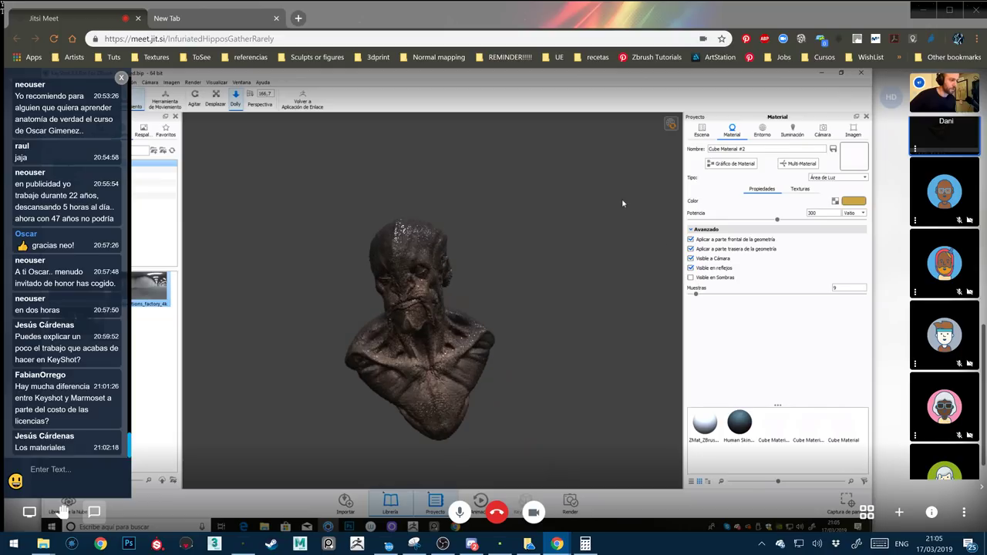
{"action": "scroll", "coordinate": [523, 399], "scroll_direction": "down", "scroll_amount": 1}
{"action": "mouse_move", "coordinate": [540, 336]}
{"action": "left_mouse_down"}
{"action": "mouse_move", "coordinate": [531, 325]}
{"action": "mouse_move", "coordinate": [542, 349]}
{"action": "left_mouse_up"}
{"action": "left_click_drag", "start_coordinate": [536, 429], "coordinate": [567, 449]}
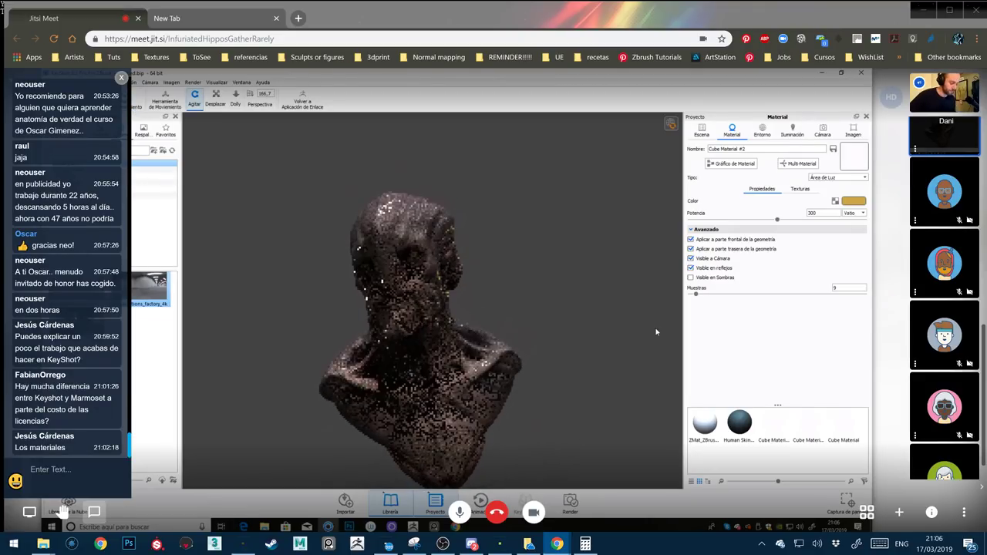
{"action": "left_click", "coordinate": [762, 131]}
{"action": "left_click", "coordinate": [694, 437]}
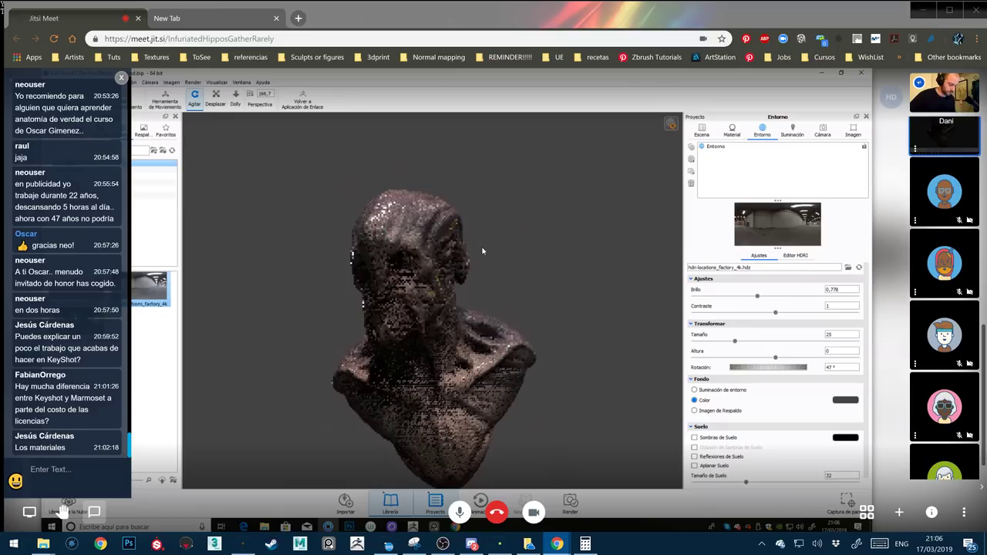
Set the camera focal length to 182.84 mm, then open the light plane's context menu
{"action": "left_click_drag", "start_coordinate": [474, 264], "coordinate": [508, 265]}
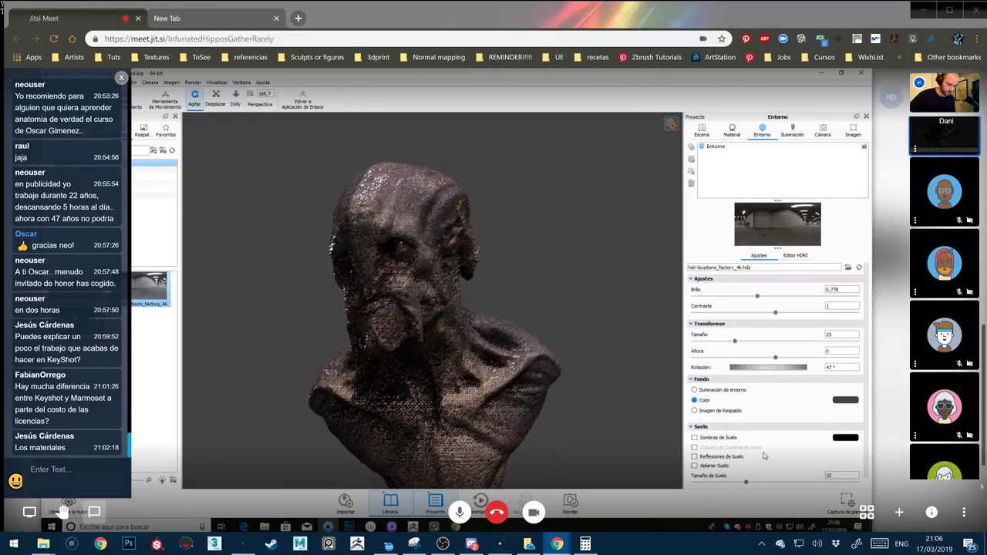
{"action": "left_click", "coordinate": [823, 129]}
{"action": "left_click_drag", "start_coordinate": [829, 437], "coordinate": [843, 442]}
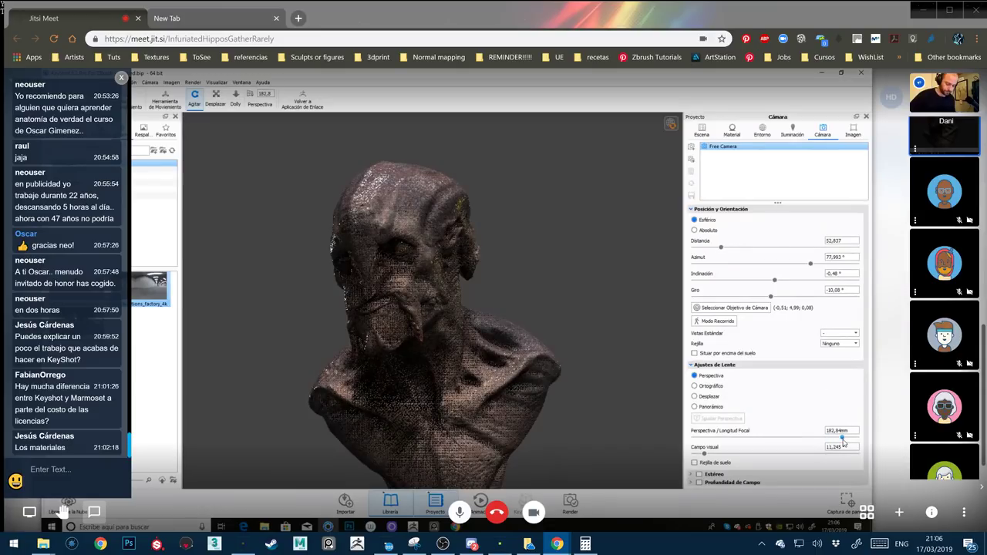
{"action": "left_click_drag", "start_coordinate": [572, 436], "coordinate": [585, 247]}
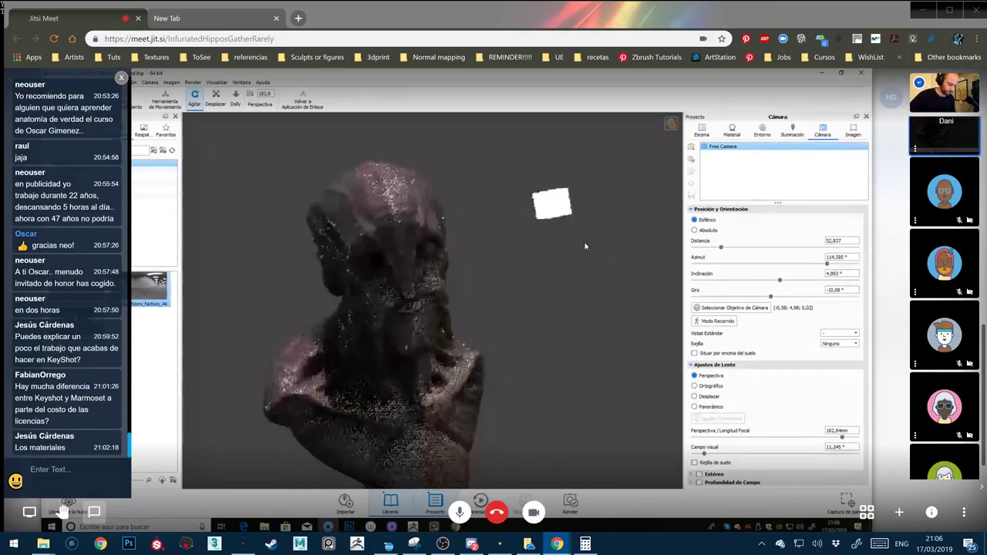
{"action": "right_click", "coordinate": [551, 205]}
Untick Visible a Cámara for Cube Material #2 and orbit to a frontal view
{"action": "left_click", "coordinate": [552, 209]}
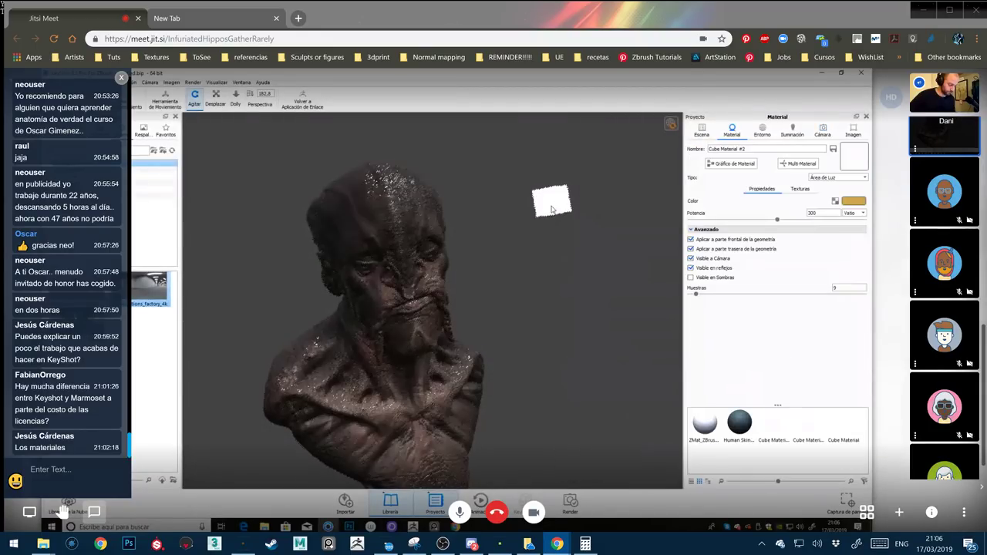
{"action": "left_click", "coordinate": [691, 258]}
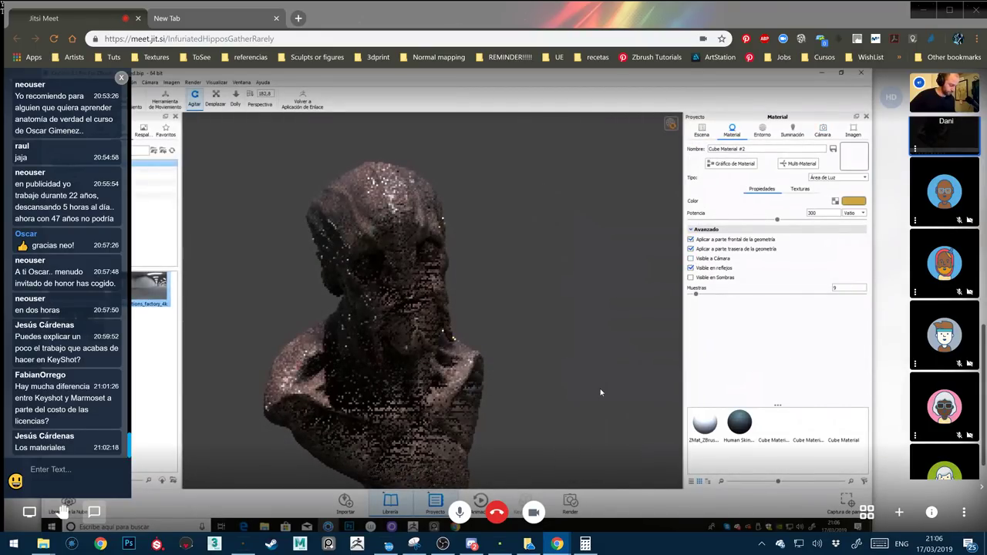
{"action": "left_click_drag", "start_coordinate": [600, 392], "coordinate": [559, 385]}
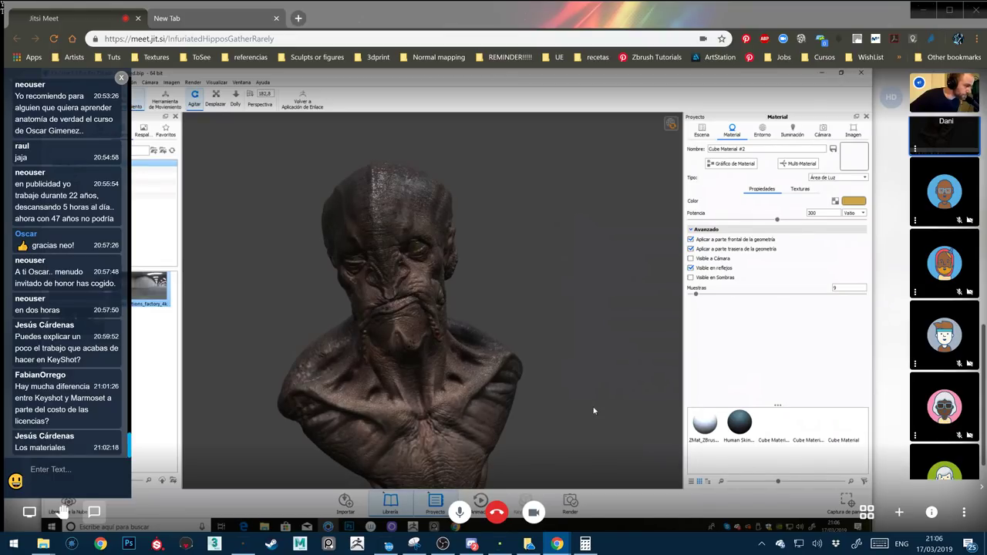
Orbit to a head-on view at 96.834° azimuth, -1.62° inclination and -1.44° twist
{"action": "left_click_drag", "start_coordinate": [594, 411], "coordinate": [536, 418]}
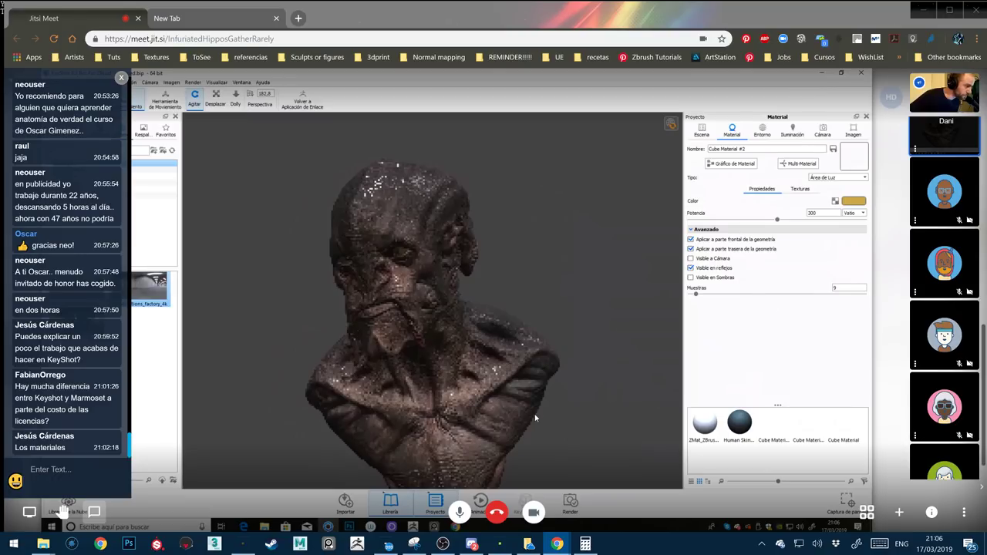
{"action": "left_click", "coordinate": [822, 131]}
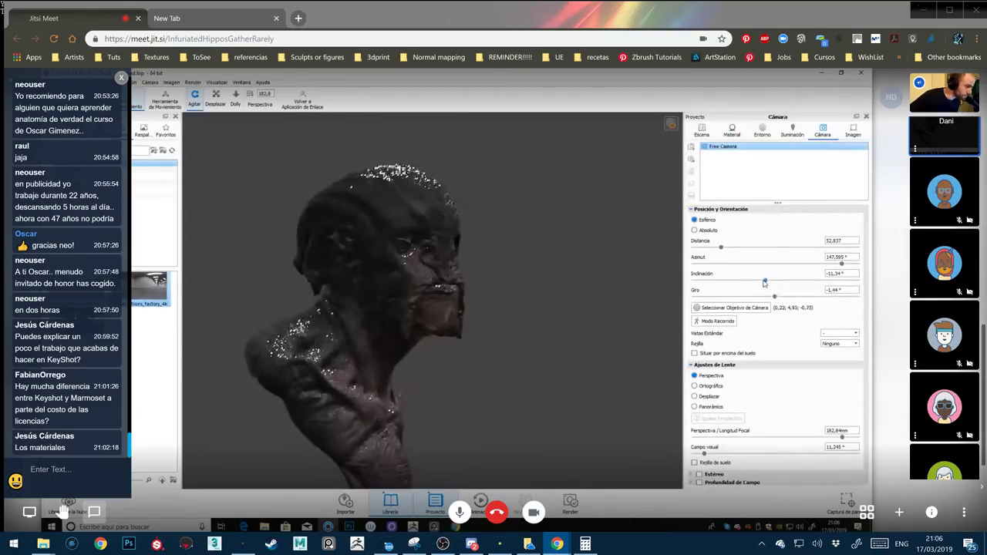
{"action": "left_click_drag", "start_coordinate": [765, 283], "coordinate": [769, 281]}
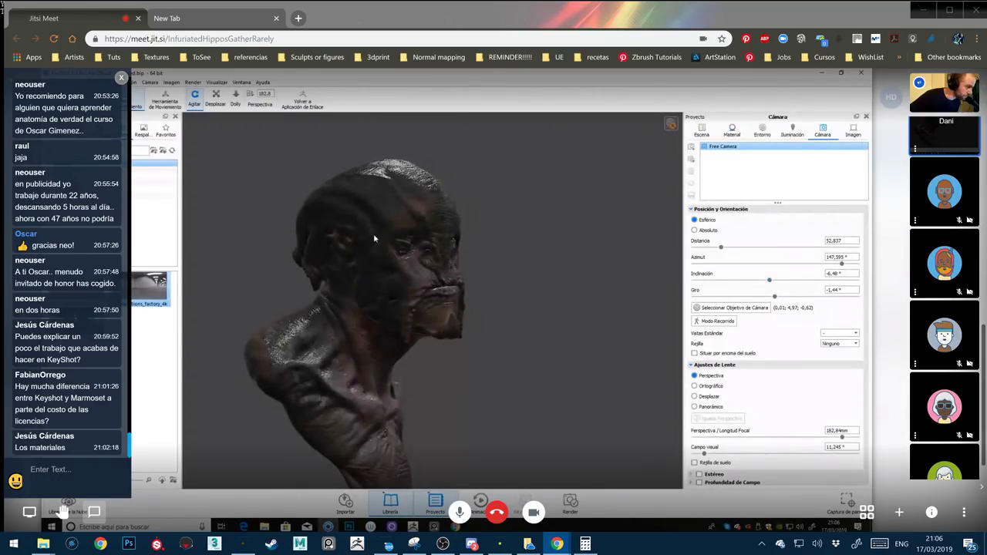
{"action": "left_click_drag", "start_coordinate": [374, 239], "coordinate": [571, 416]}
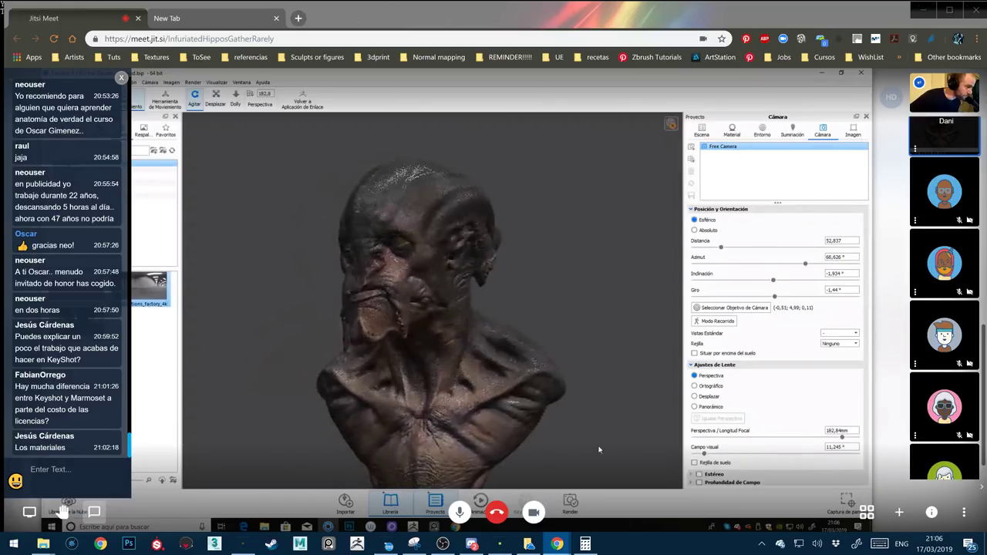
{"action": "left_click_drag", "start_coordinate": [600, 450], "coordinate": [544, 421]}
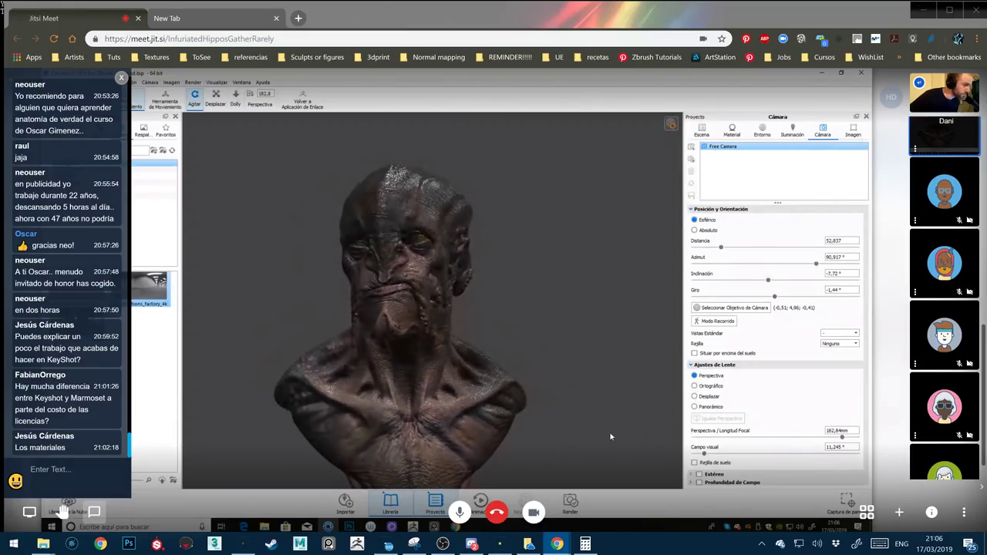
{"action": "left_click_drag", "start_coordinate": [514, 371], "coordinate": [747, 278]}
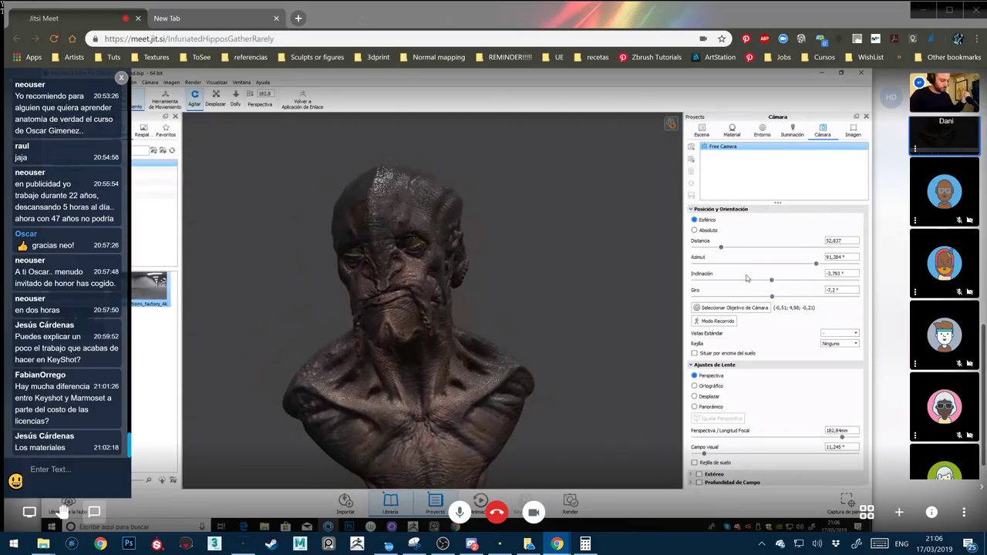
{"action": "left_click_drag", "start_coordinate": [571, 439], "coordinate": [555, 443]}
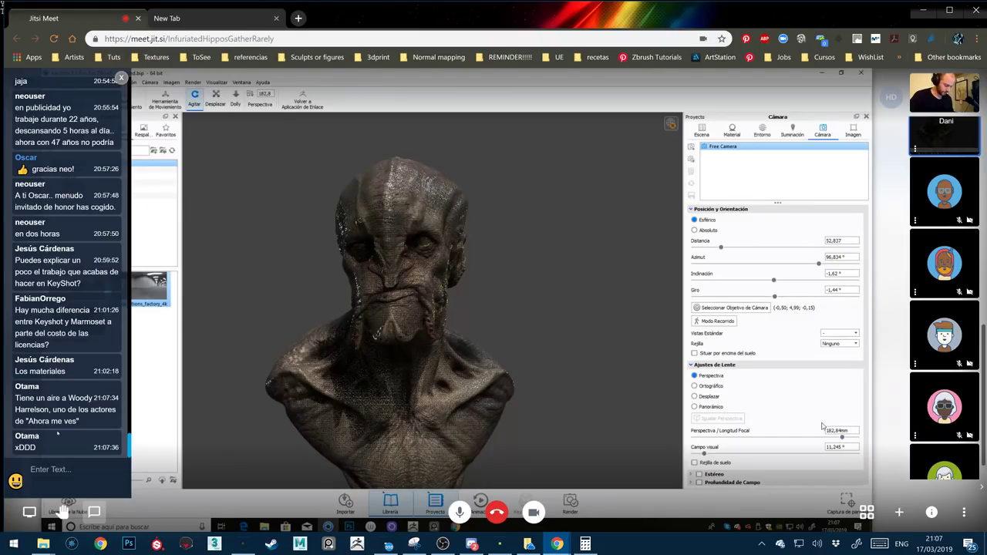
Shorten the focal length, level the view, add a slight roll and shift the bust in frame
{"action": "left_click_drag", "start_coordinate": [842, 437], "coordinate": [816, 439]}
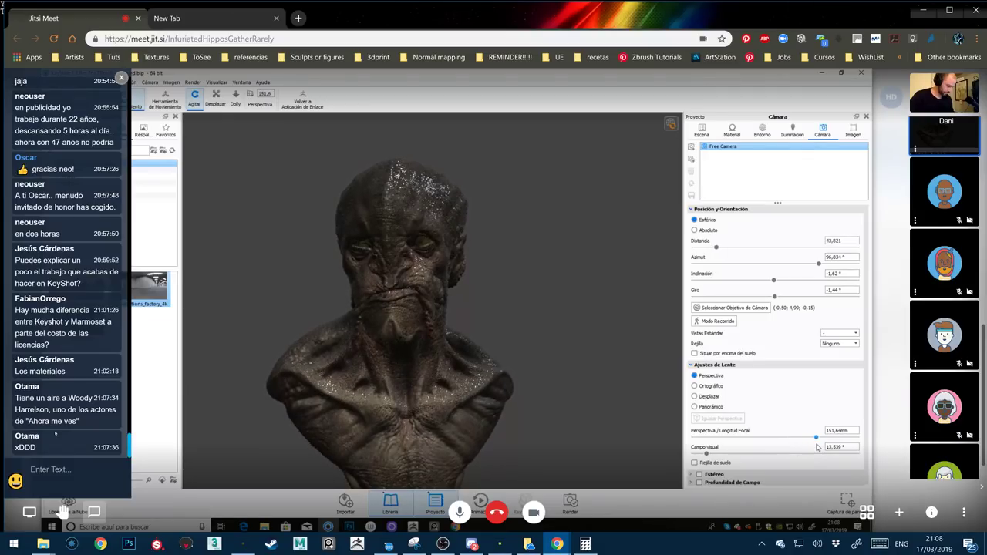
{"action": "left_click_drag", "start_coordinate": [535, 334], "coordinate": [507, 337]}
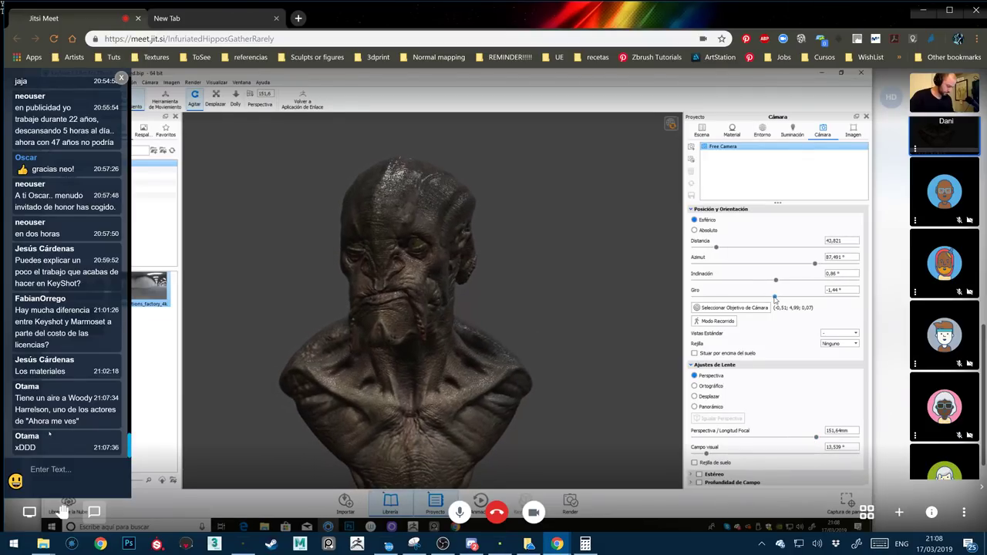
{"action": "left_click_drag", "start_coordinate": [774, 298], "coordinate": [773, 297]}
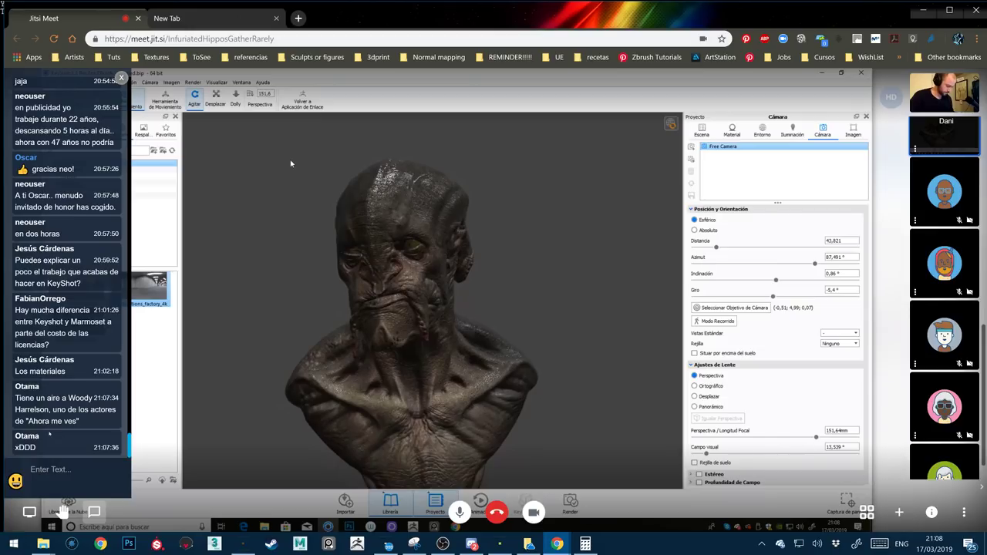
{"action": "left_click", "coordinate": [216, 100]}
{"action": "left_click_drag", "start_coordinate": [533, 300], "coordinate": [523, 281]}
{"action": "left_click", "coordinate": [235, 99]}
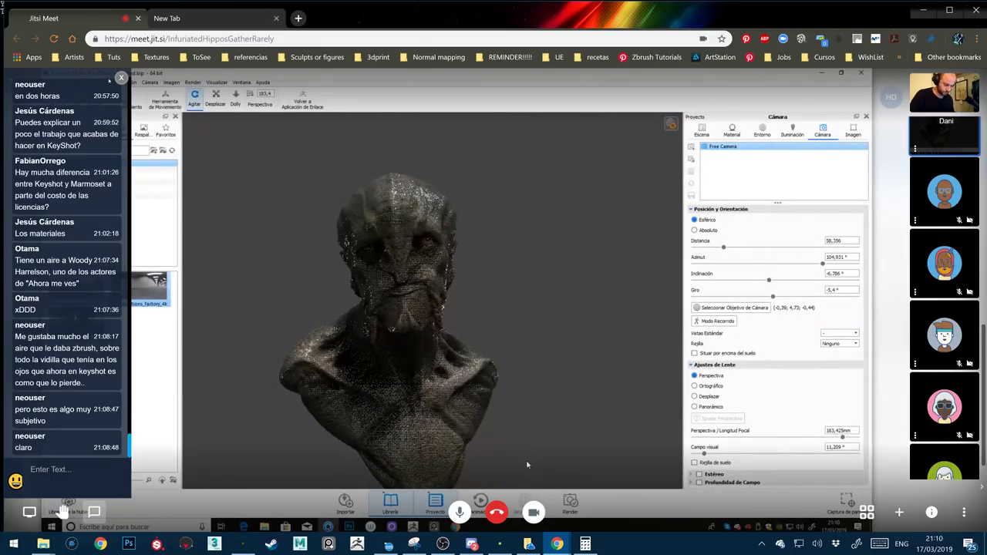
Hide the Jitsi meeting chat panel
{"action": "key", "text": "c"}
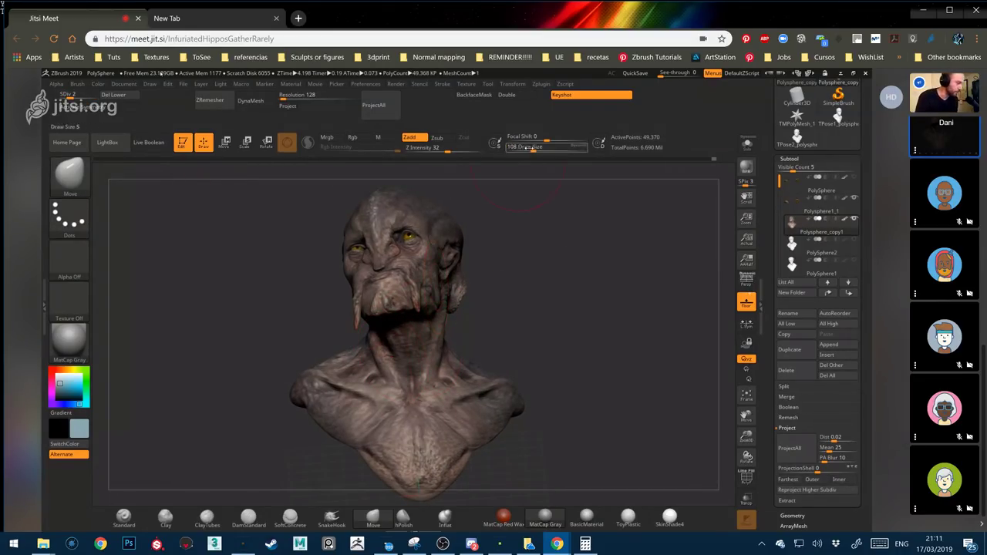
Rotate the bust through profile, underside, front and three-quarter views
{"action": "left_click_drag", "start_coordinate": [532, 247], "coordinate": [576, 246]}
{"action": "left_click_drag", "start_coordinate": [547, 363], "coordinate": [489, 367]}
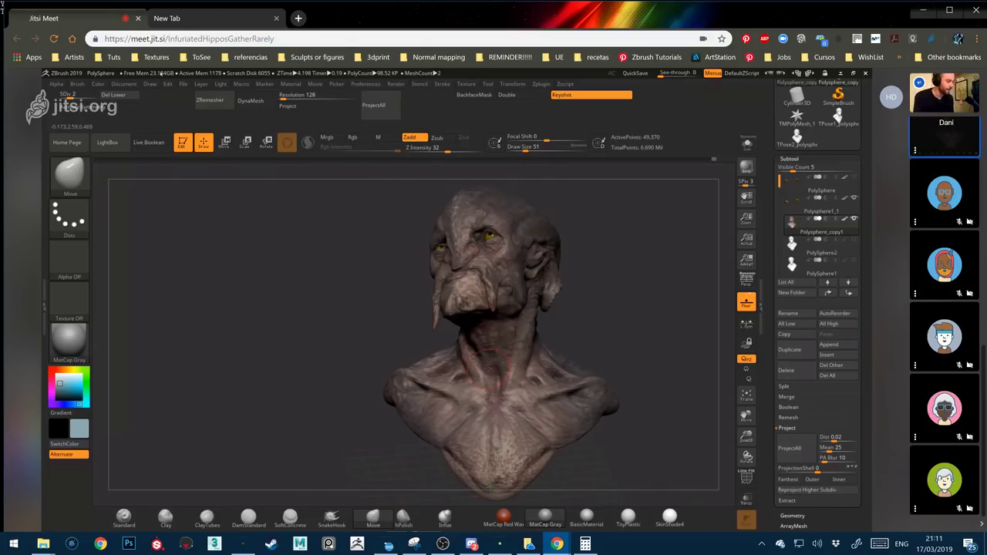
{"action": "left_click_drag", "start_coordinate": [580, 340], "coordinate": [582, 303]}
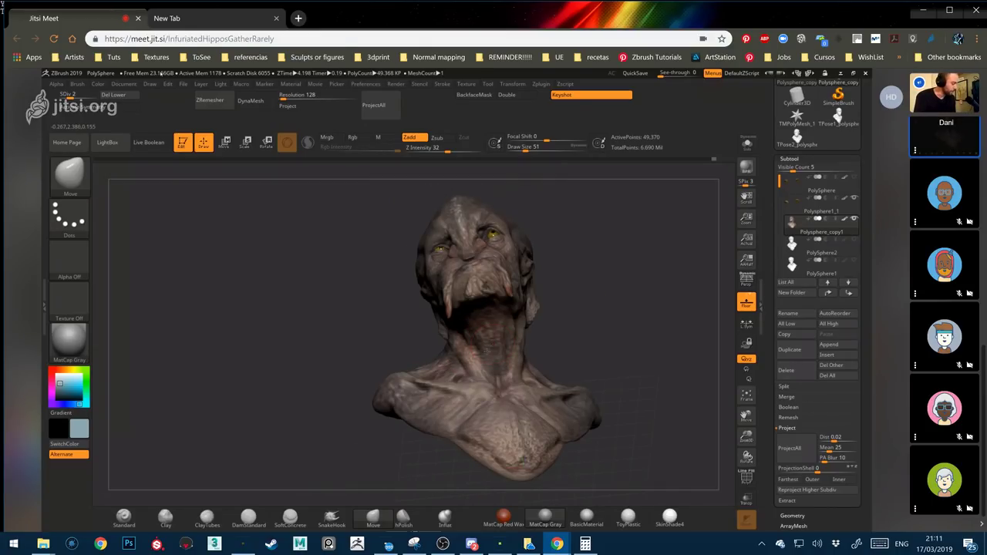
{"action": "mouse_move", "coordinate": [555, 336]}
{"action": "left_mouse_down"}
{"action": "mouse_move", "coordinate": [497, 363]}
{"action": "mouse_move", "coordinate": [555, 331]}
{"action": "left_mouse_up"}
{"action": "left_click_drag", "start_coordinate": [607, 285], "coordinate": [574, 195]}
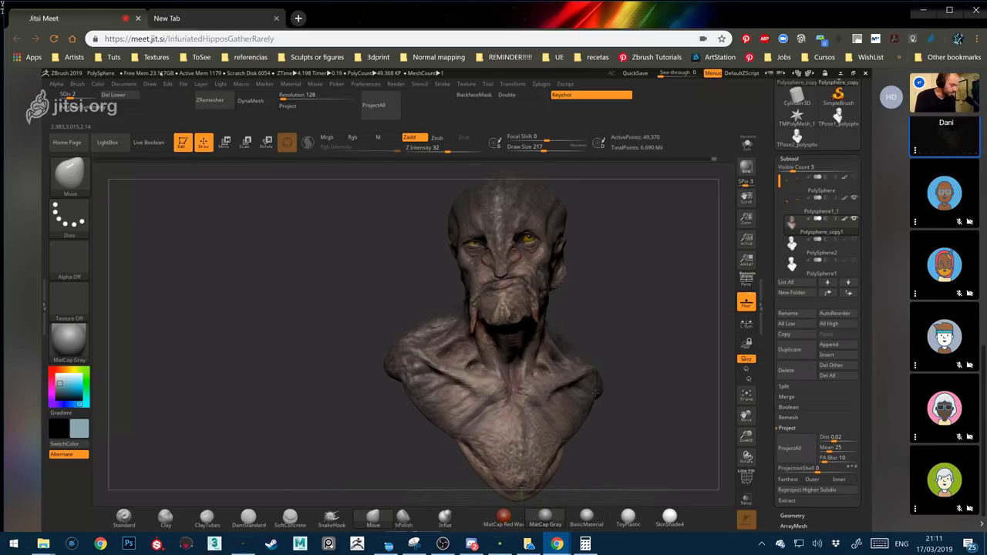
{"action": "mouse_move", "coordinate": [601, 391]}
{"action": "left_mouse_down"}
{"action": "mouse_move", "coordinate": [624, 404]}
{"action": "mouse_move", "coordinate": [594, 421]}
{"action": "mouse_move", "coordinate": [609, 378]}
{"action": "mouse_move", "coordinate": [605, 330]}
{"action": "mouse_move", "coordinate": [594, 332]}
{"action": "left_mouse_up"}
Adjust Draw Size, restore subdivision level 5, and minimize ZBrush to return to KeyShot
{"action": "left_click", "coordinate": [537, 147]}
{"action": "left_click_drag", "start_coordinate": [538, 147], "coordinate": [534, 146]}
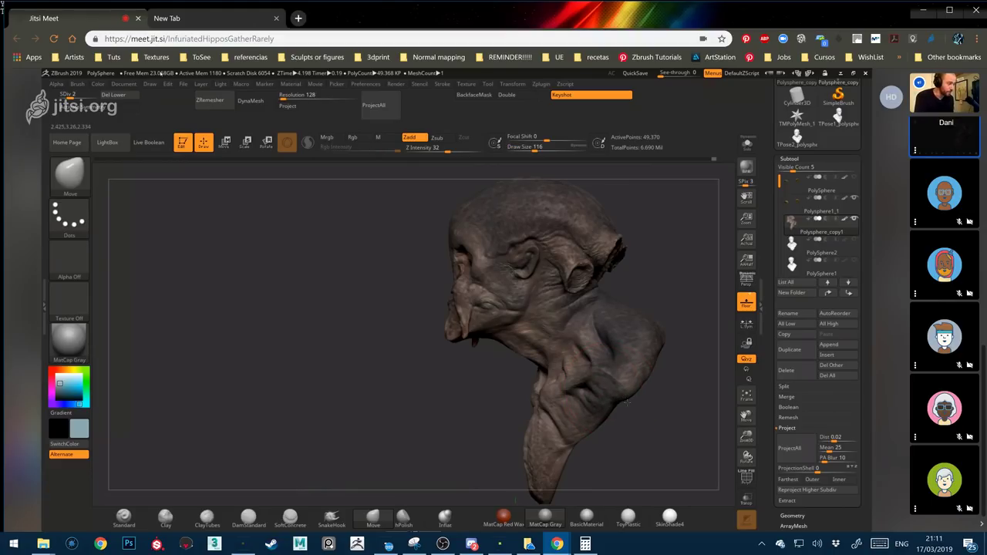
{"action": "mouse_move", "coordinate": [642, 371]}
{"action": "left_mouse_down"}
{"action": "mouse_move", "coordinate": [540, 386]}
{"action": "mouse_move", "coordinate": [409, 433]}
{"action": "mouse_move", "coordinate": [432, 409]}
{"action": "left_mouse_up"}
{"action": "key", "text": "s"}
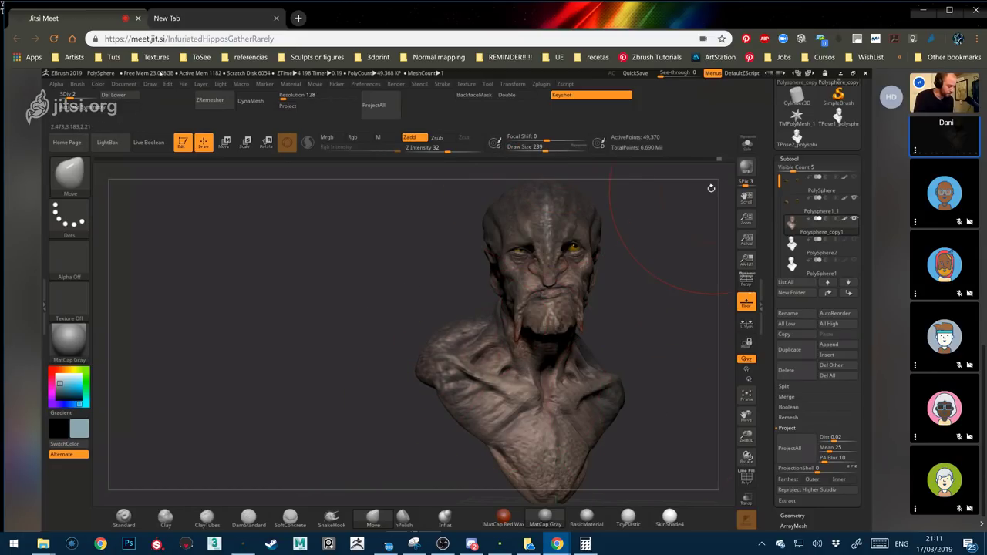
{"action": "key", "text": "d"}
{"action": "key", "text": "d"}
{"action": "key", "text": "d"}
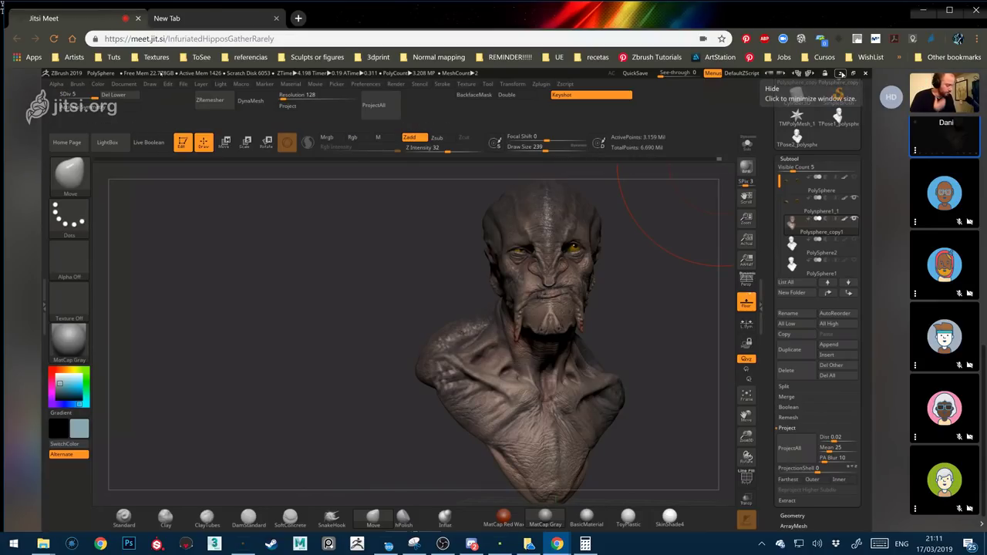
{"action": "left_click", "coordinate": [830, 81]}
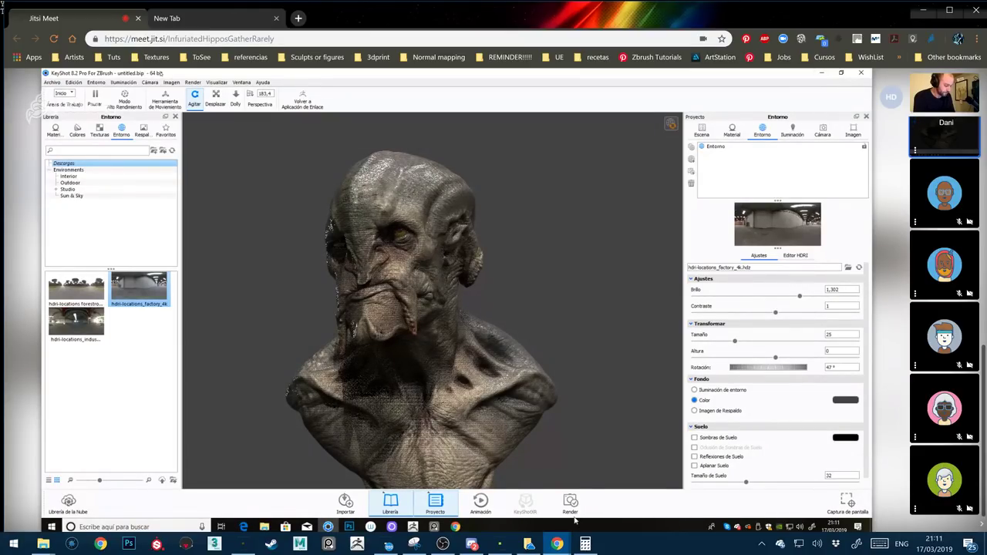
Apply the forestroad HDRI at 0.688 brightness, rotated to 262.5°
{"action": "left_click_drag", "start_coordinate": [76, 289], "coordinate": [255, 339]}
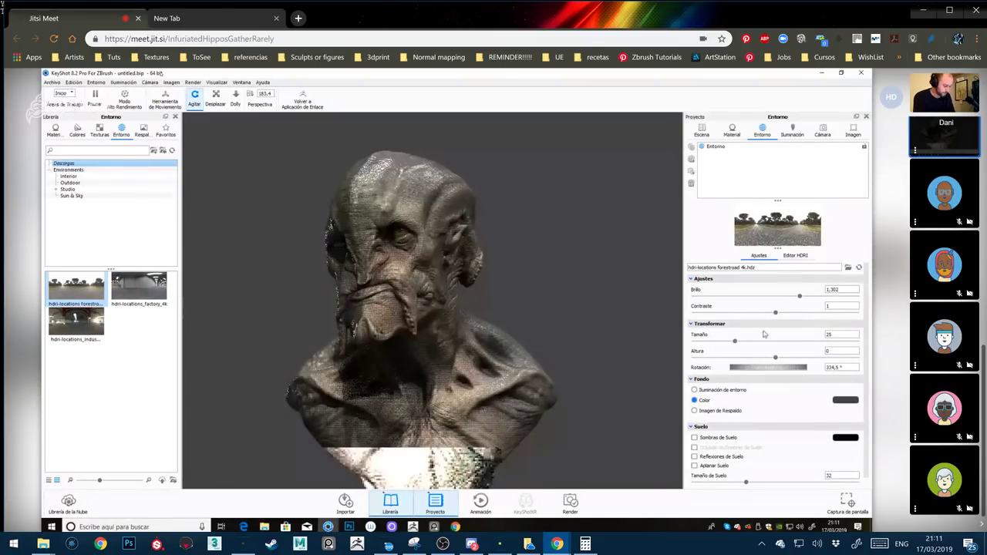
{"action": "left_click_drag", "start_coordinate": [800, 297], "coordinate": [751, 301]}
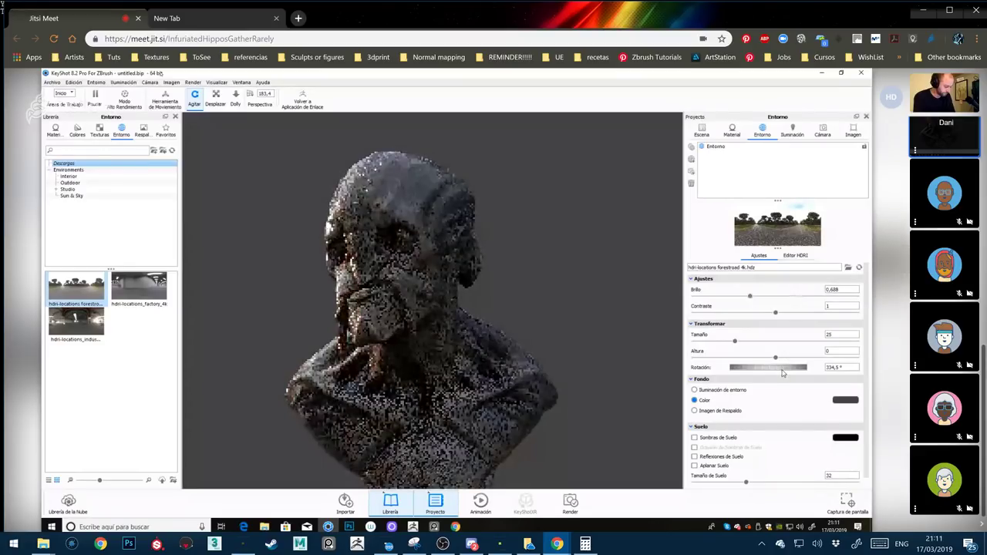
{"action": "left_click_drag", "start_coordinate": [788, 373], "coordinate": [728, 388]}
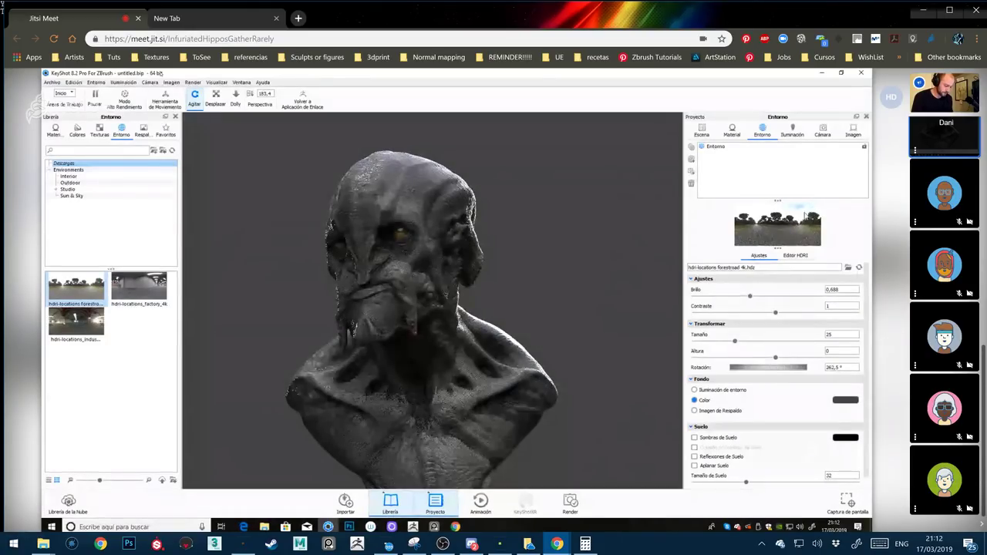
Colorize the forestroad HDRI in Editor HDRI with beige #F2E5BD (RGB 242, 229, 189)
{"action": "left_click", "coordinate": [798, 257]}
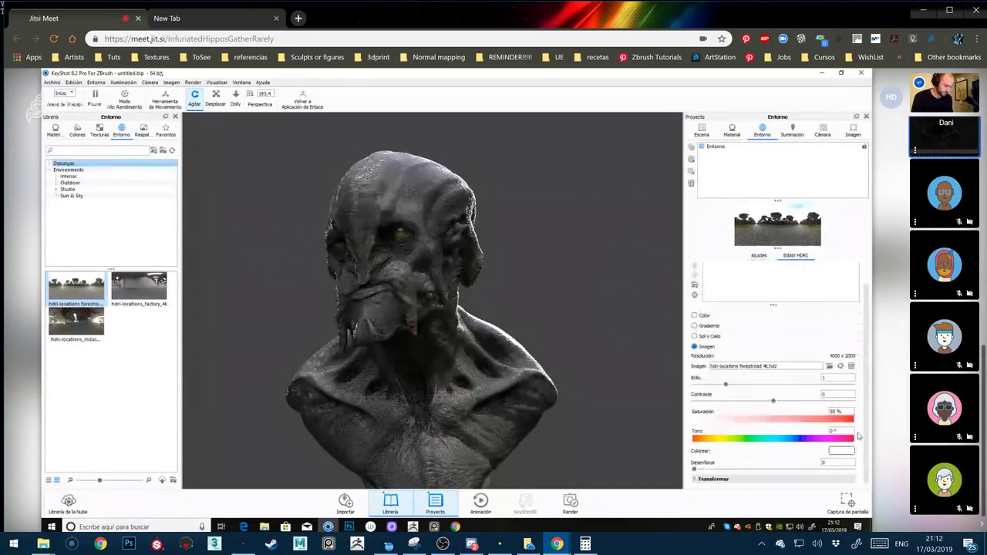
{"action": "left_click", "coordinate": [841, 452]}
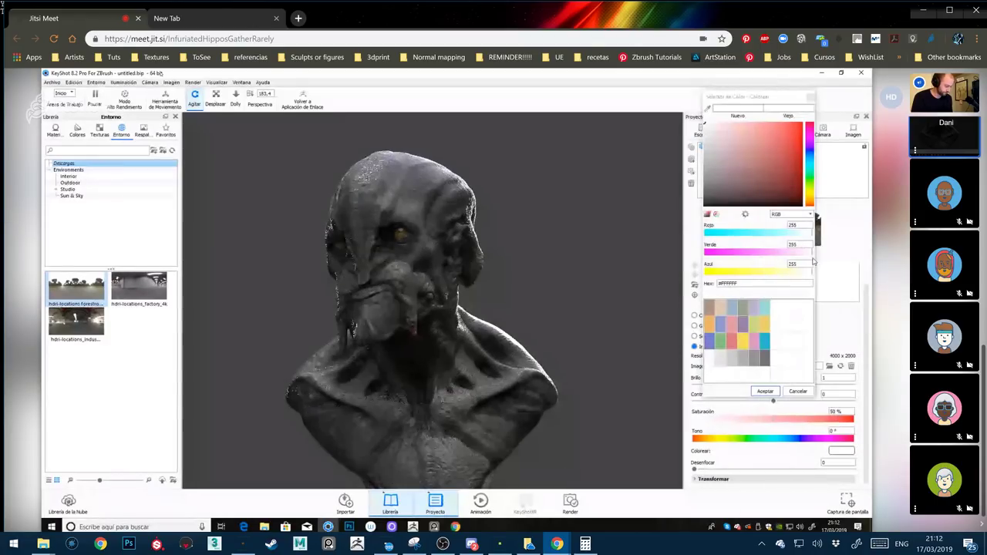
{"action": "left_click", "coordinate": [811, 201]}
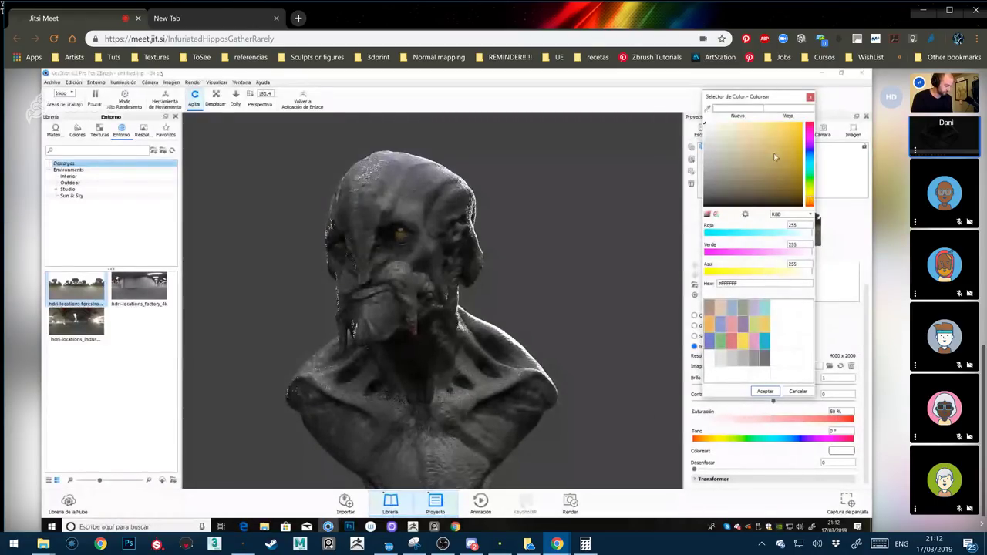
{"action": "left_click_drag", "start_coordinate": [775, 158], "coordinate": [742, 134]}
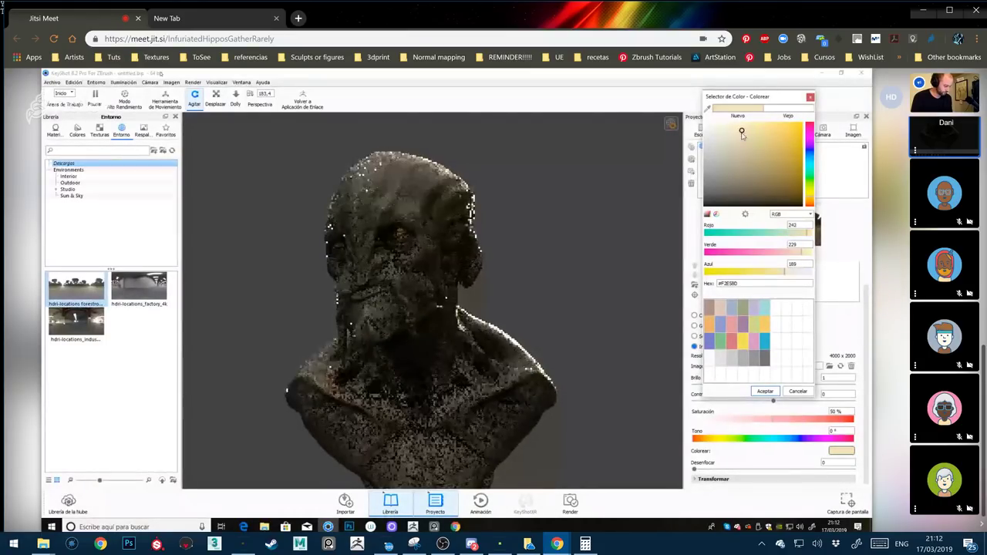
{"action": "left_click", "coordinate": [765, 392]}
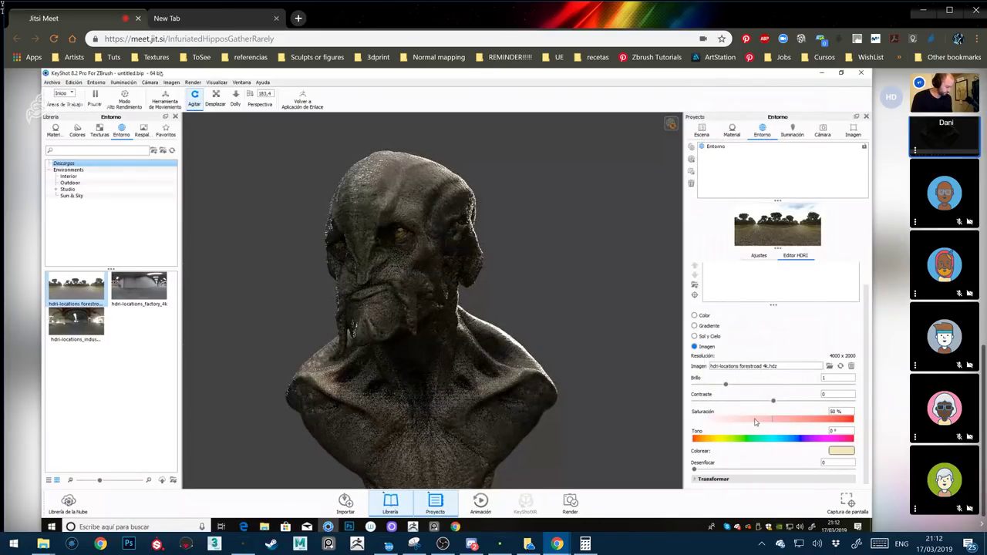
Raise the bust's ZBrush MatCap + VCol texture brightness to 2.005, then switch navigation to Dolly
{"action": "double_click", "coordinate": [401, 239]}
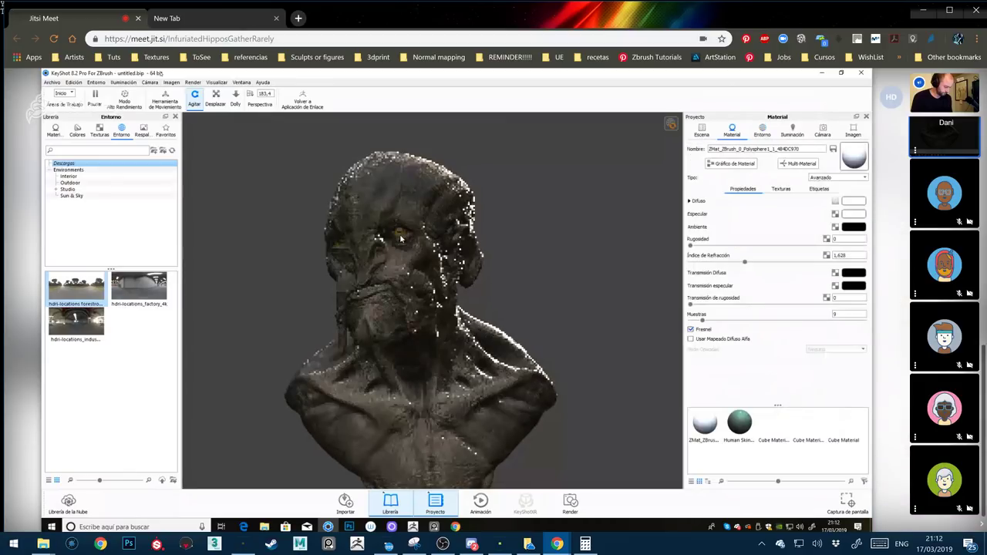
{"action": "left_click", "coordinate": [781, 189]}
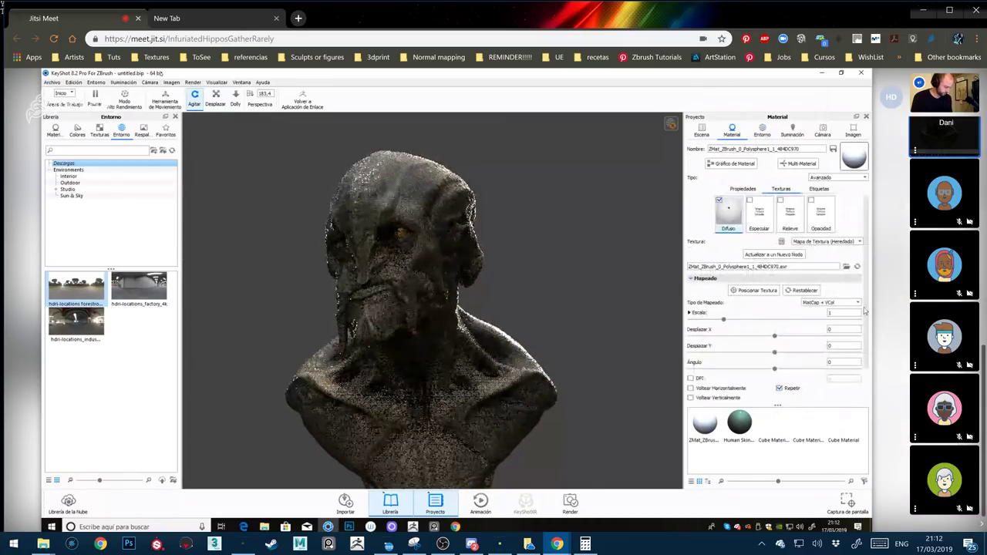
{"action": "scroll", "coordinate": [870, 329], "scroll_direction": "down", "scroll_amount": 2}
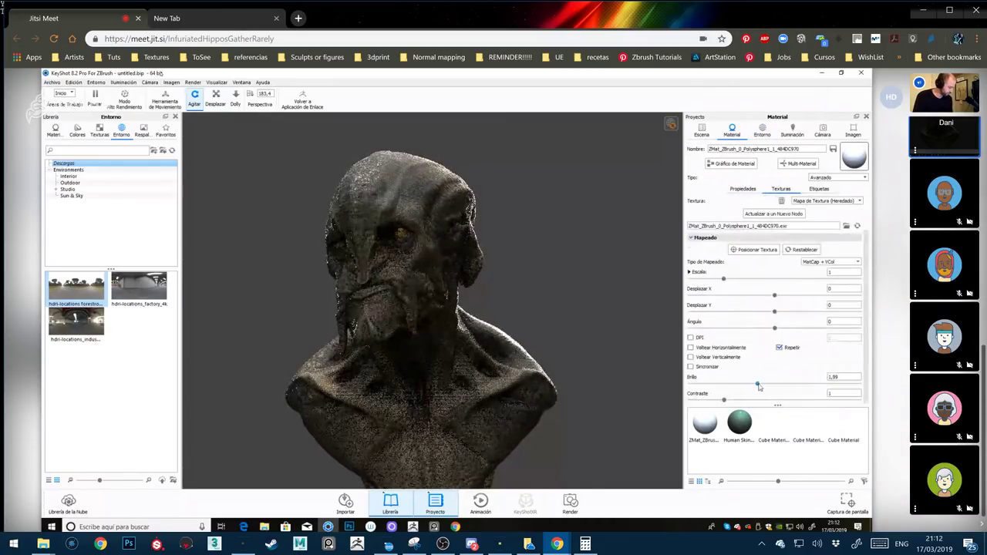
{"action": "left_click", "coordinate": [760, 383]}
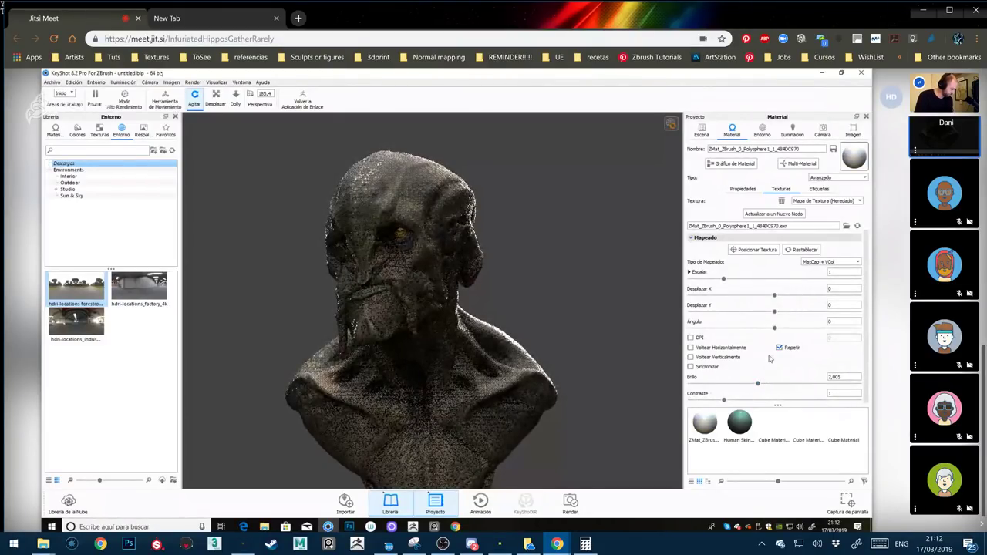
{"action": "left_click", "coordinate": [236, 103]}
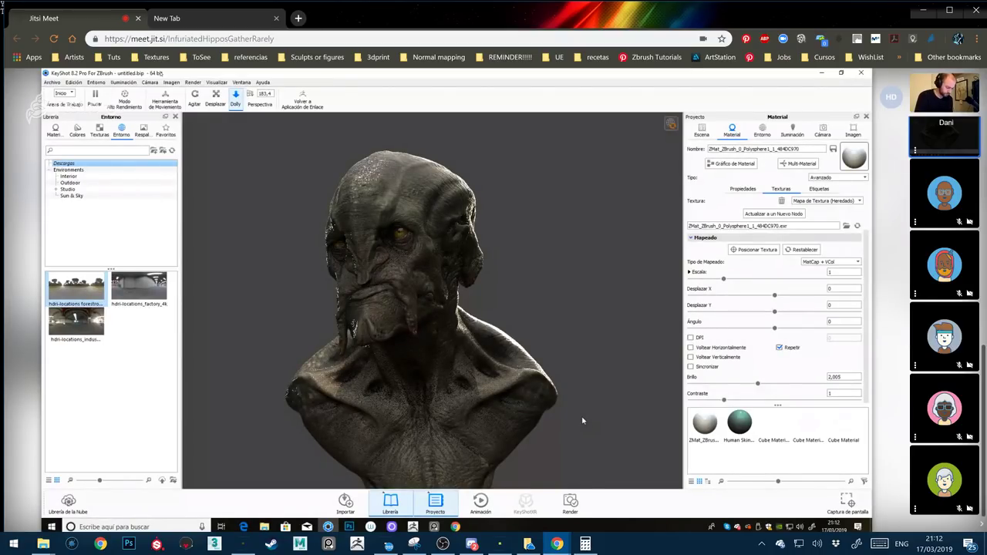
Return to the tumble tool and orbit the camera into a three-quarter view of the alien bust
{"action": "left_click", "coordinate": [195, 97]}
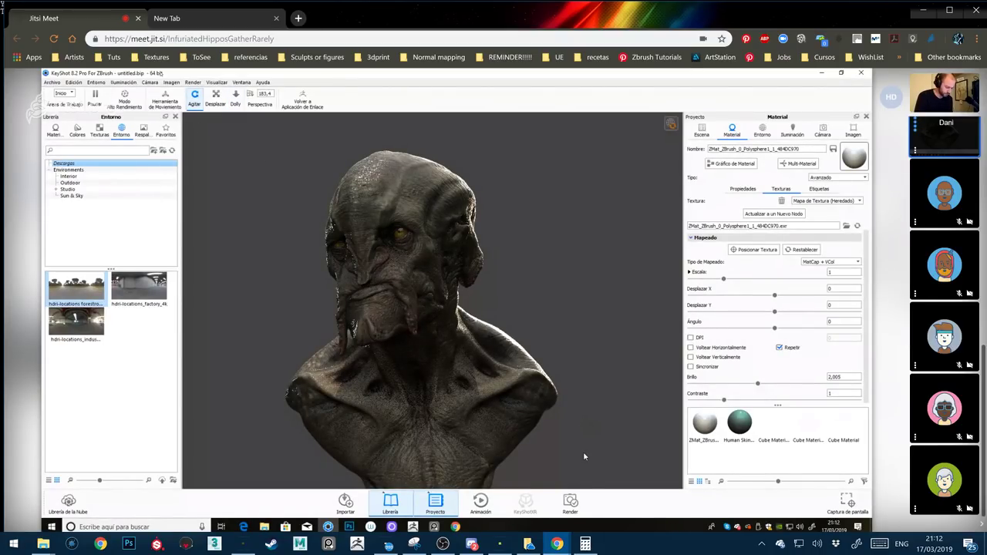
{"action": "left_click_drag", "start_coordinate": [583, 451], "coordinate": [575, 480]}
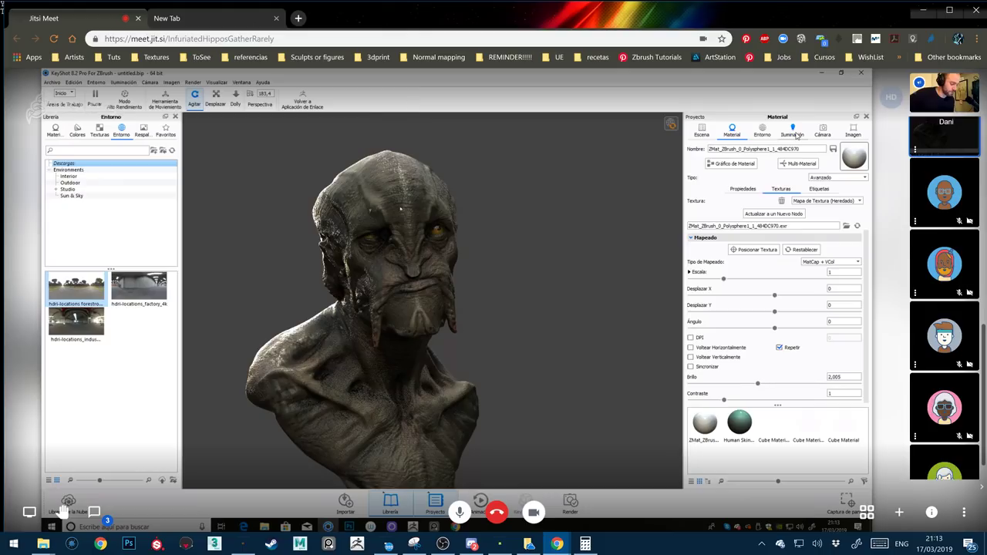
Set the forest HDRI rotation to 221° and brightness to 0,416, then open the meeting chat
{"action": "left_click", "coordinate": [763, 129]}
{"action": "left_click", "coordinate": [759, 255]}
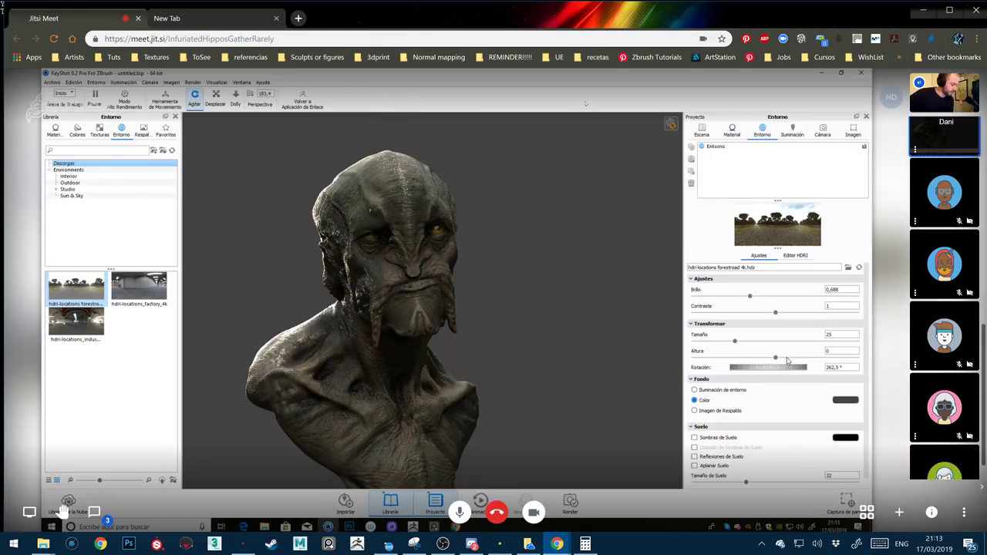
{"action": "left_click_drag", "start_coordinate": [788, 372], "coordinate": [740, 377]}
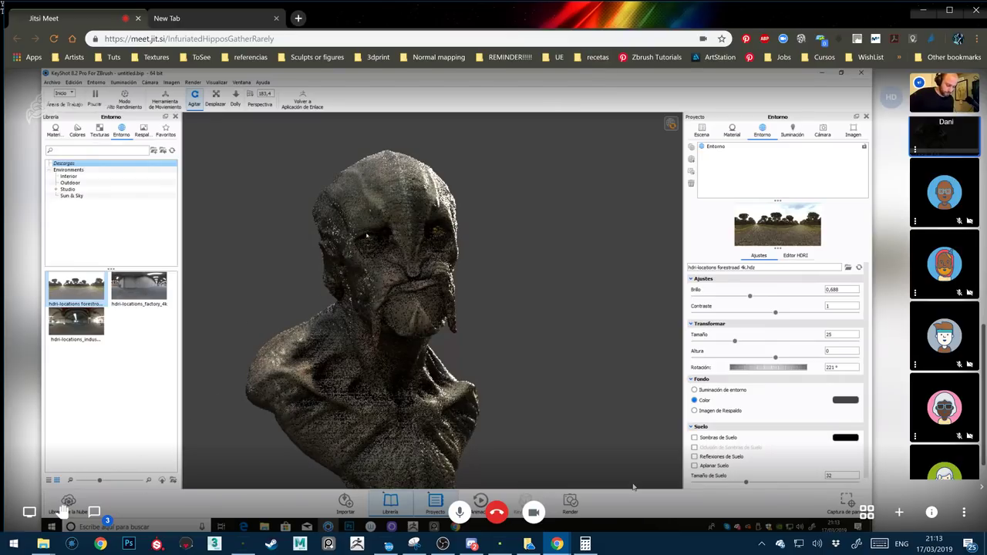
{"action": "left_click_drag", "start_coordinate": [750, 296], "coordinate": [727, 295]}
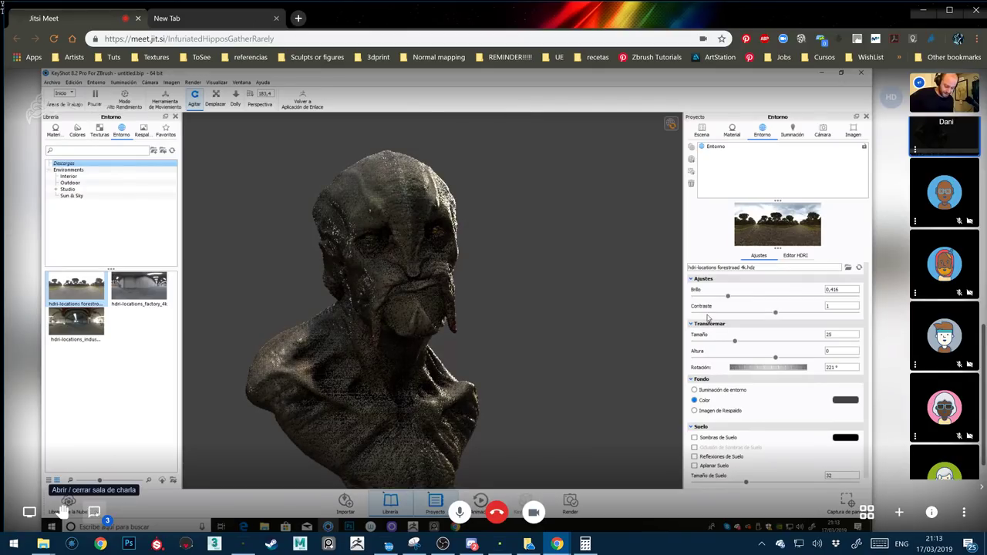
{"action": "left_click", "coordinate": [95, 512]}
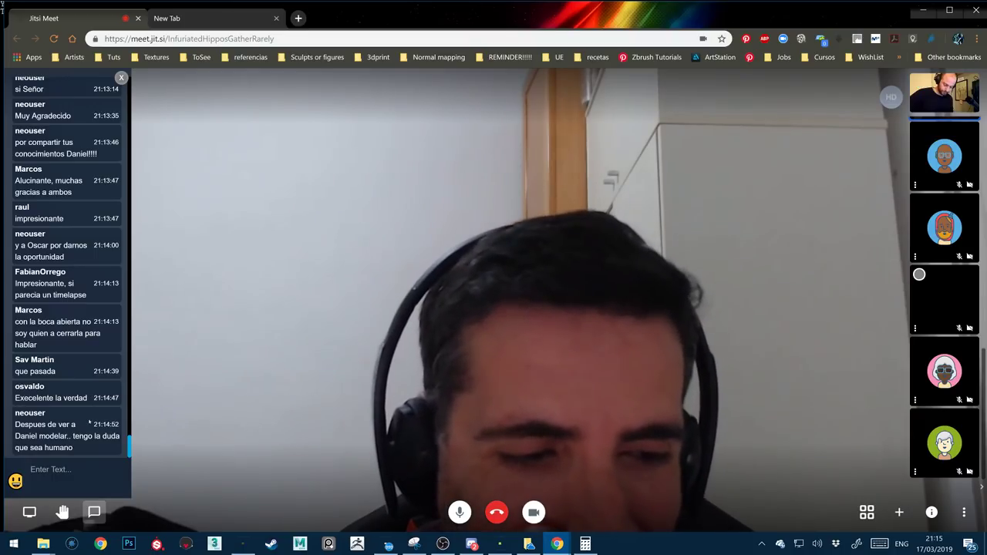
Hang up the Jitsi Meet call, send a four-star rating with Enviar, and close Chrome
{"action": "scroll", "coordinate": [92, 417], "scroll_direction": "up", "scroll_amount": 3}
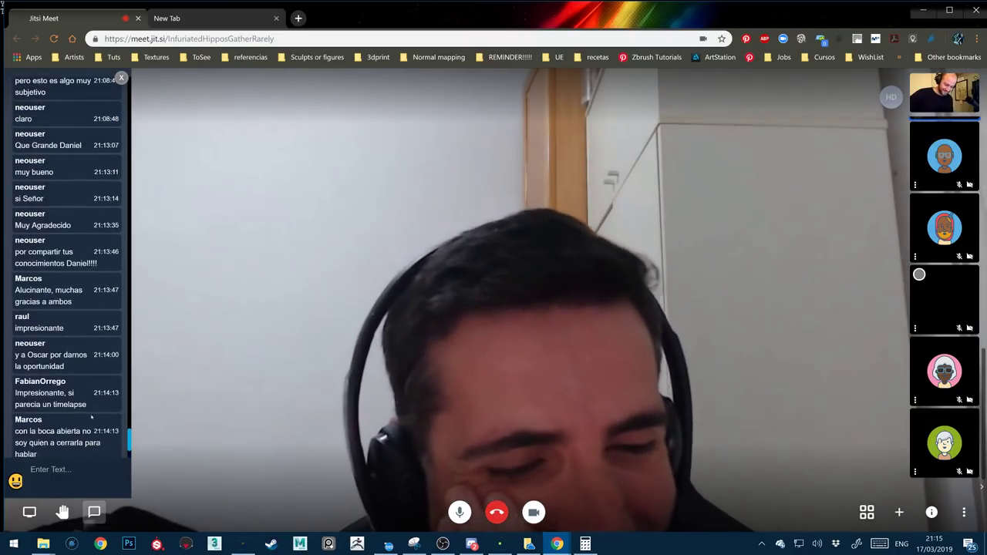
{"action": "scroll", "coordinate": [93, 419], "scroll_direction": "down", "scroll_amount": 3}
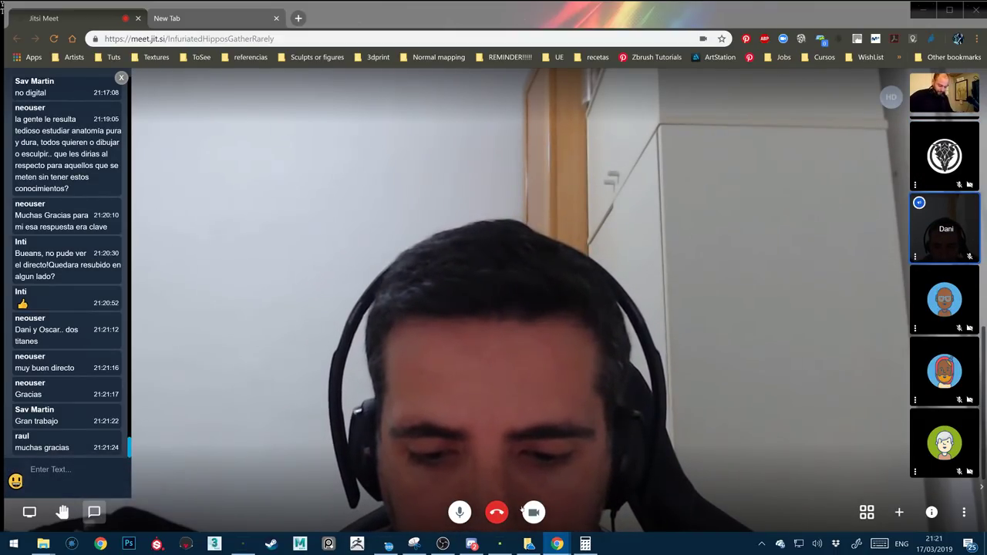
{"action": "left_click", "coordinate": [497, 512]}
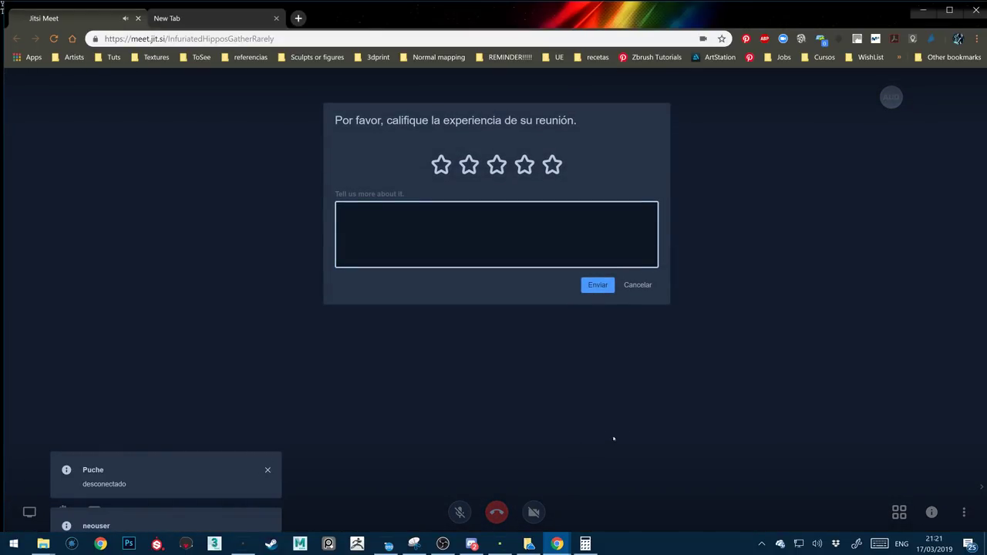
{"action": "left_click", "coordinate": [524, 164]}
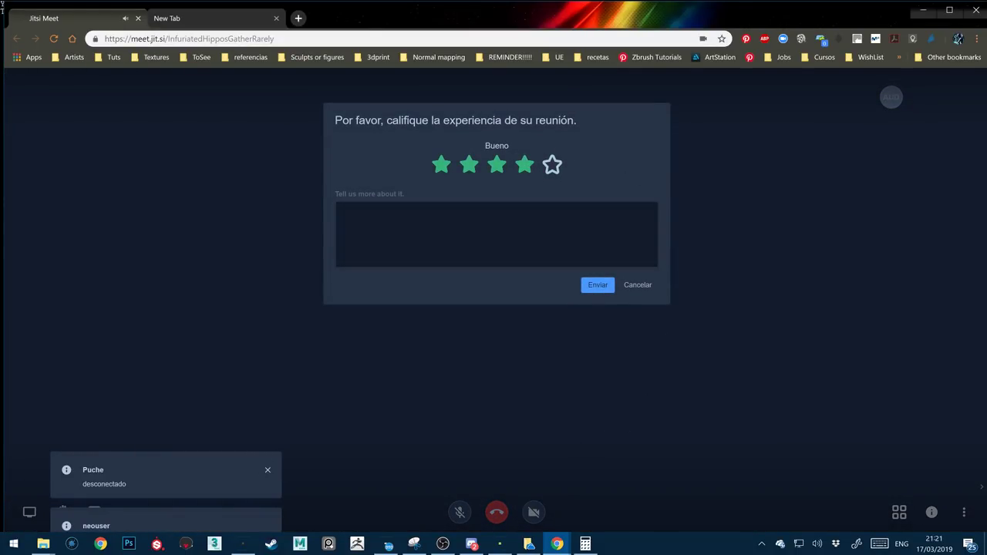
{"action": "left_click", "coordinate": [598, 282]}
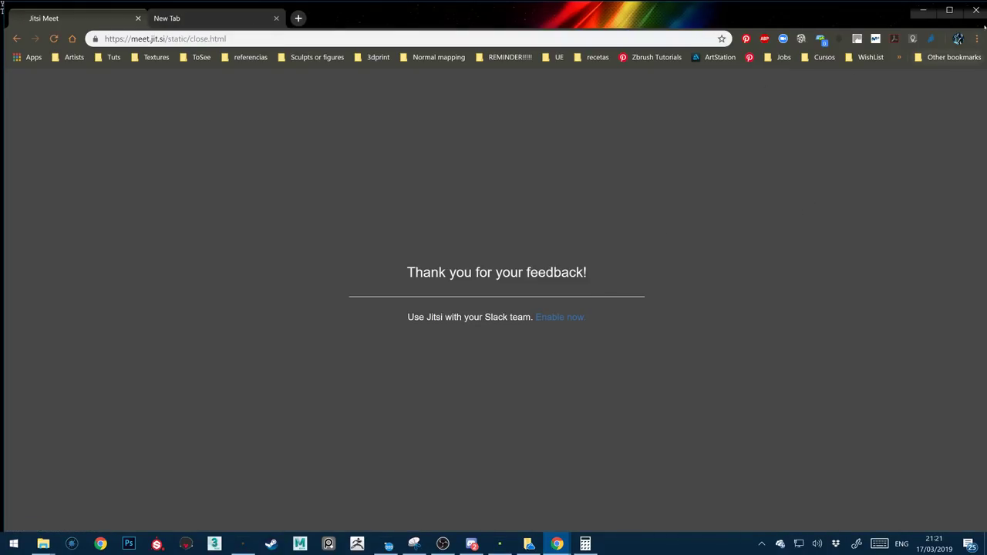
{"action": "left_click", "coordinate": [976, 10]}
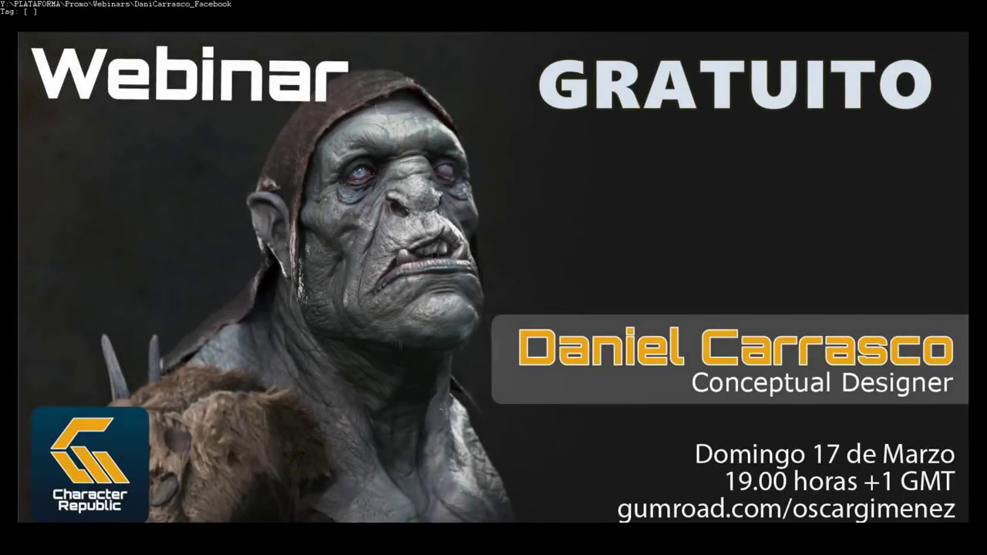
Toggle the Start menu twice, then exit XnView's full-screen view of the webinar promo image
{"action": "key", "text": "super"}
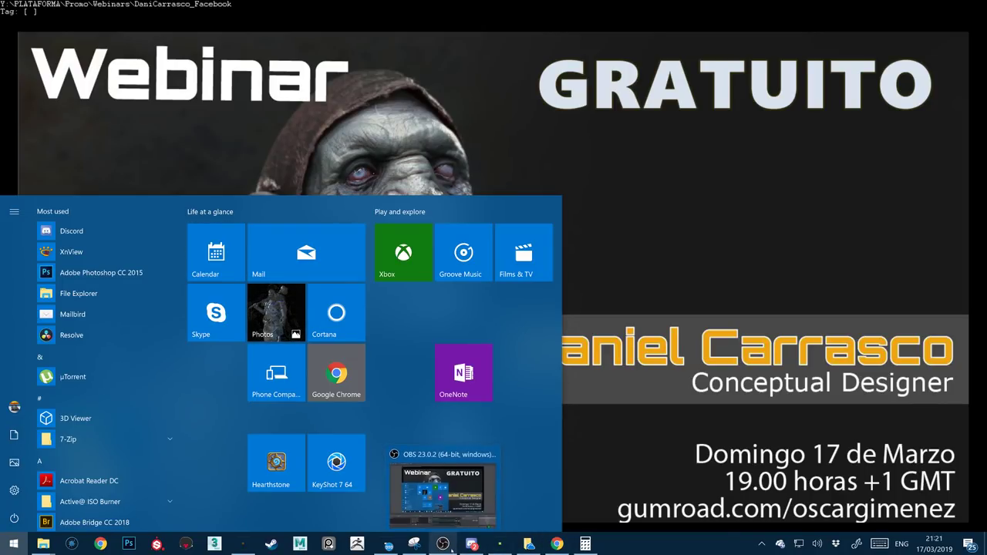
{"action": "key", "text": "super"}
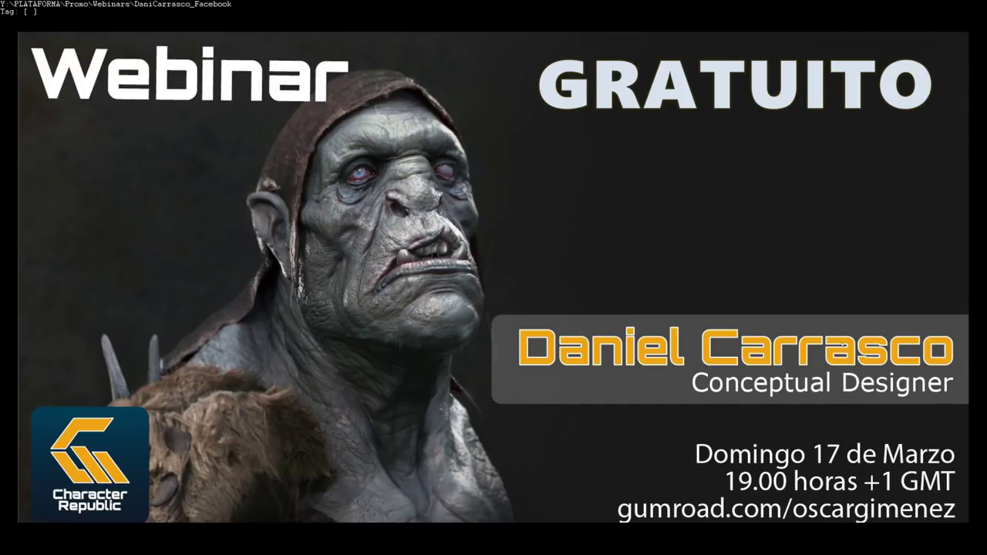
{"action": "key", "text": "super"}
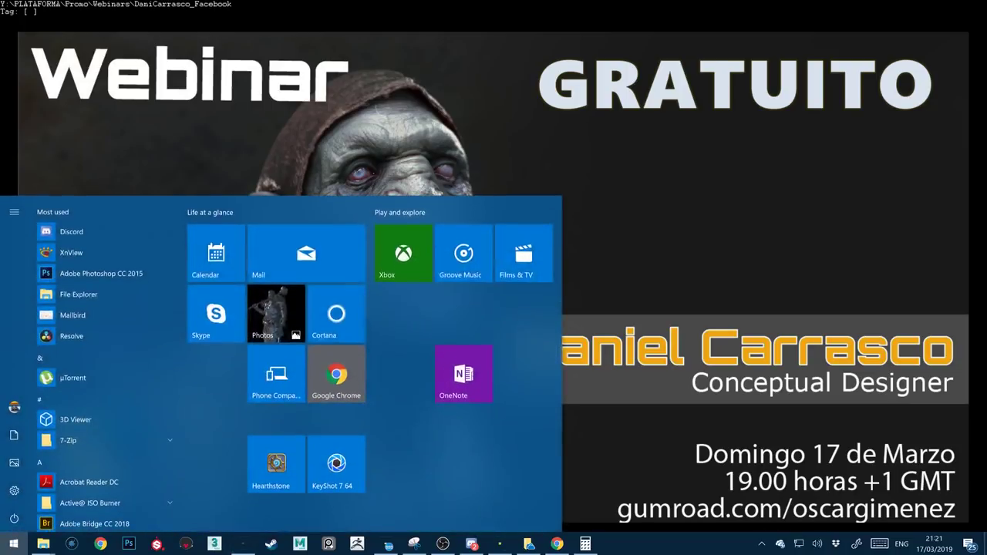
{"action": "key", "text": "Escape"}
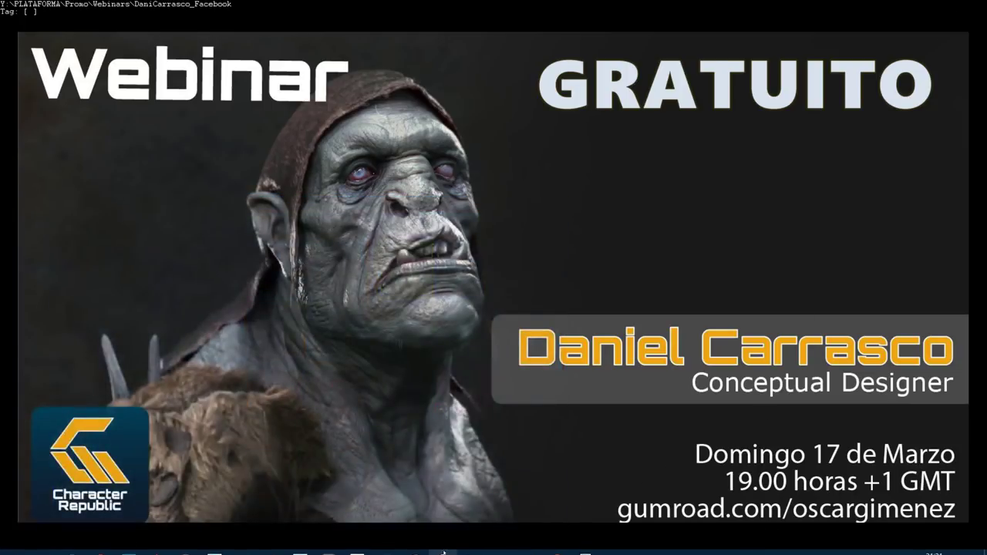
{"action": "mouse_move", "coordinate": [879, 553]}
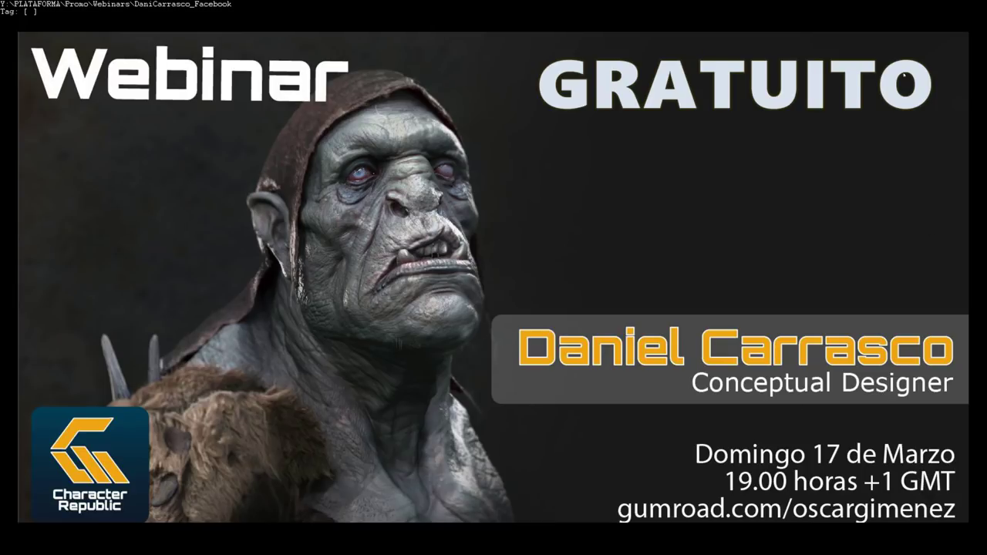
{"action": "key", "text": "Escape"}
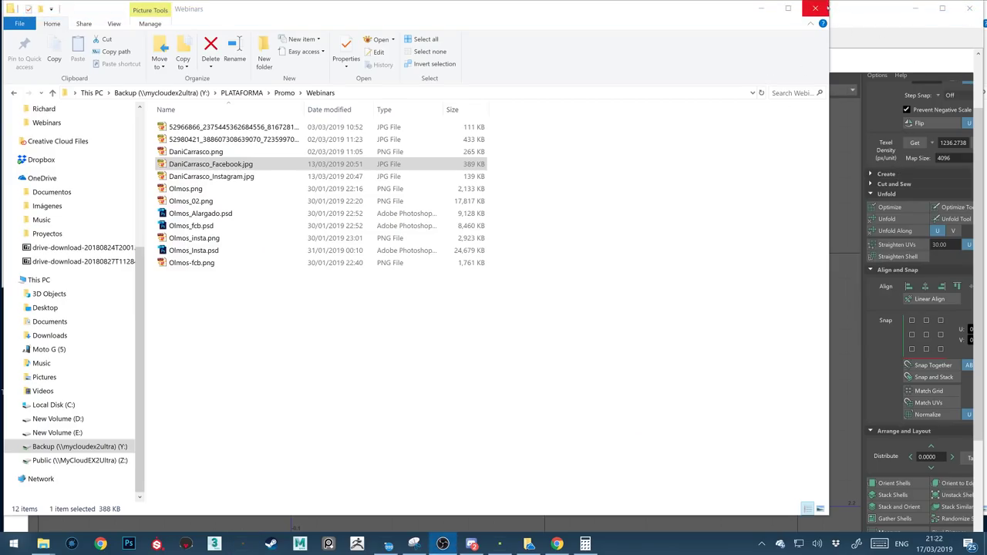
Minimise the Webinars Explorer window and all others with Win+D, then toggle the Start menu
{"action": "left_click", "coordinate": [761, 9]}
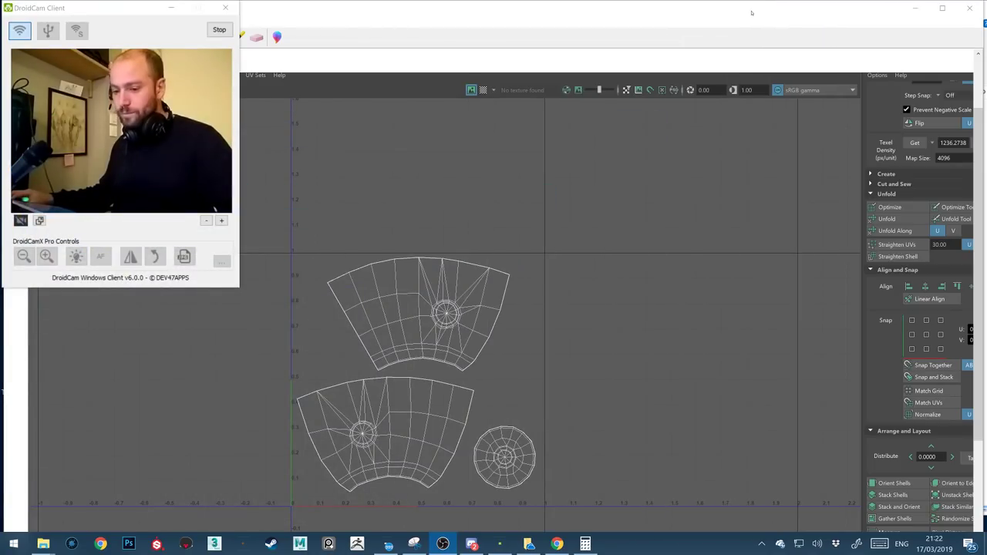
{"action": "key", "text": "super+d"}
{"action": "key", "text": "super"}
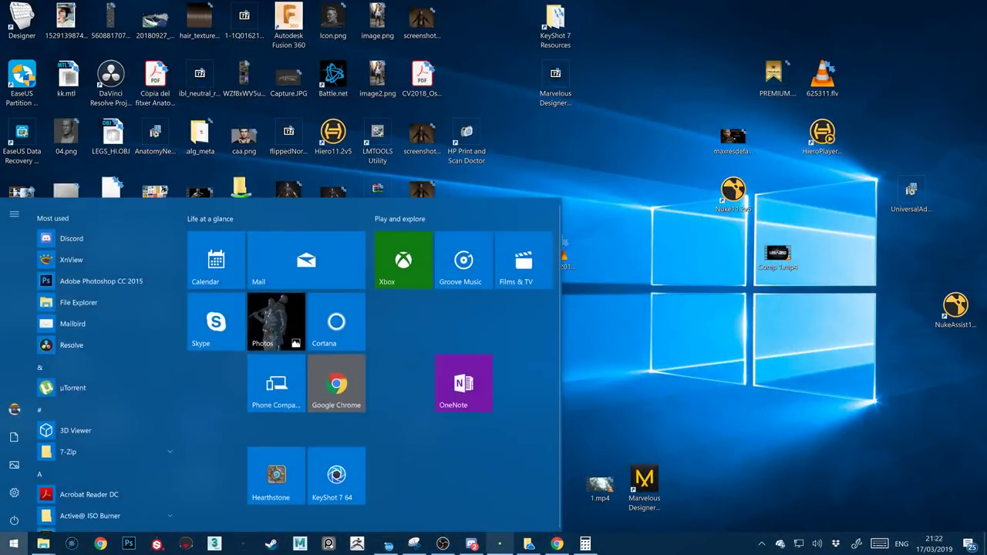
{"action": "left_click", "coordinate": [555, 544]}
{"action": "key", "text": "super"}
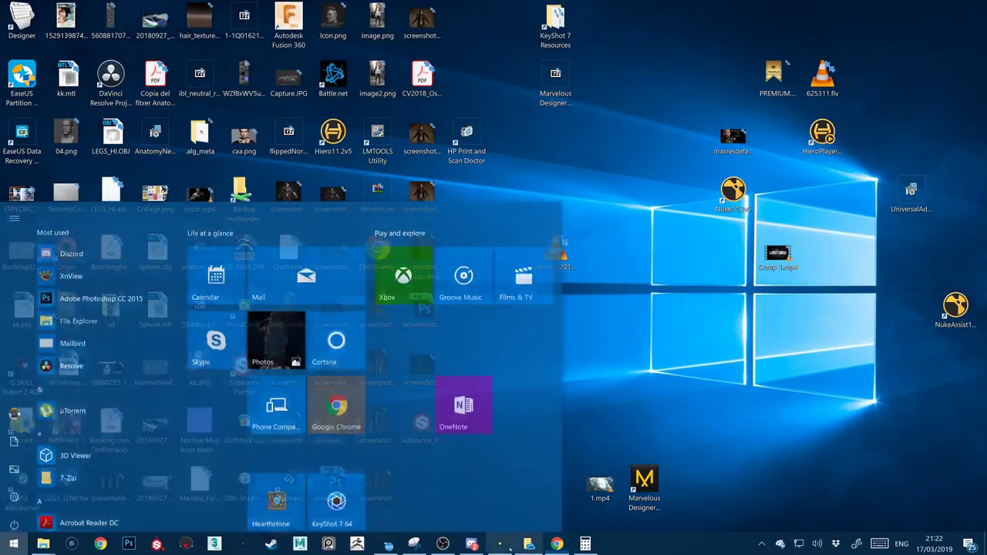